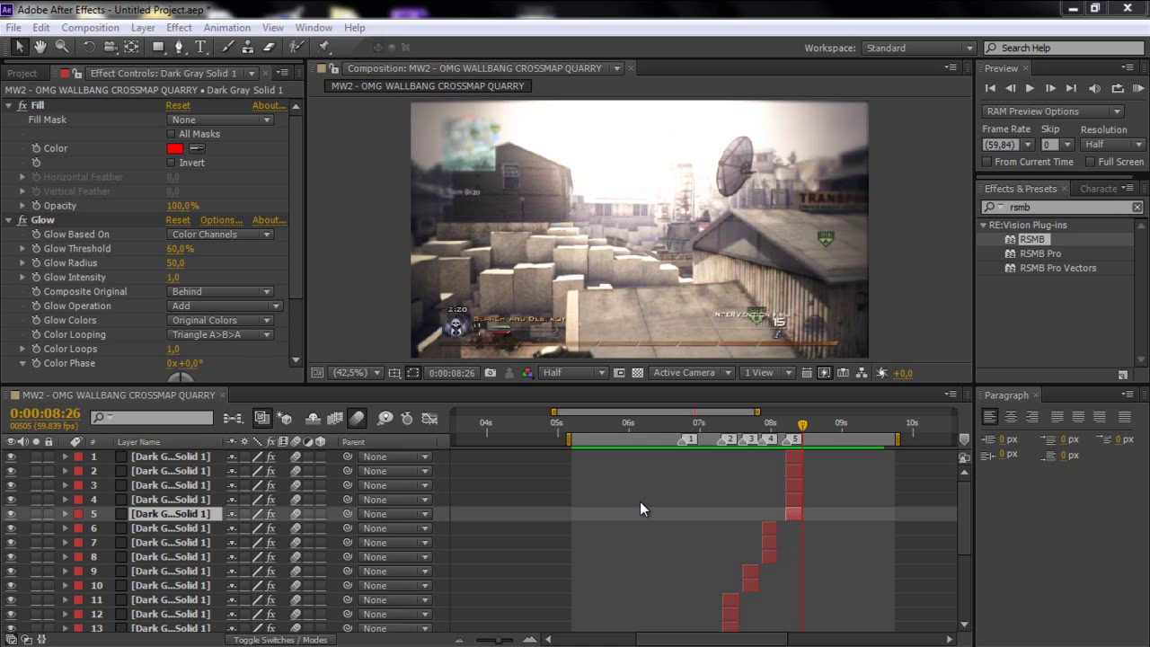
Step: Scrub through the flashing strip frames and inspect layer 2's yellow fill
left_click(709, 423)
left_click_drag(709, 426, 726, 424)
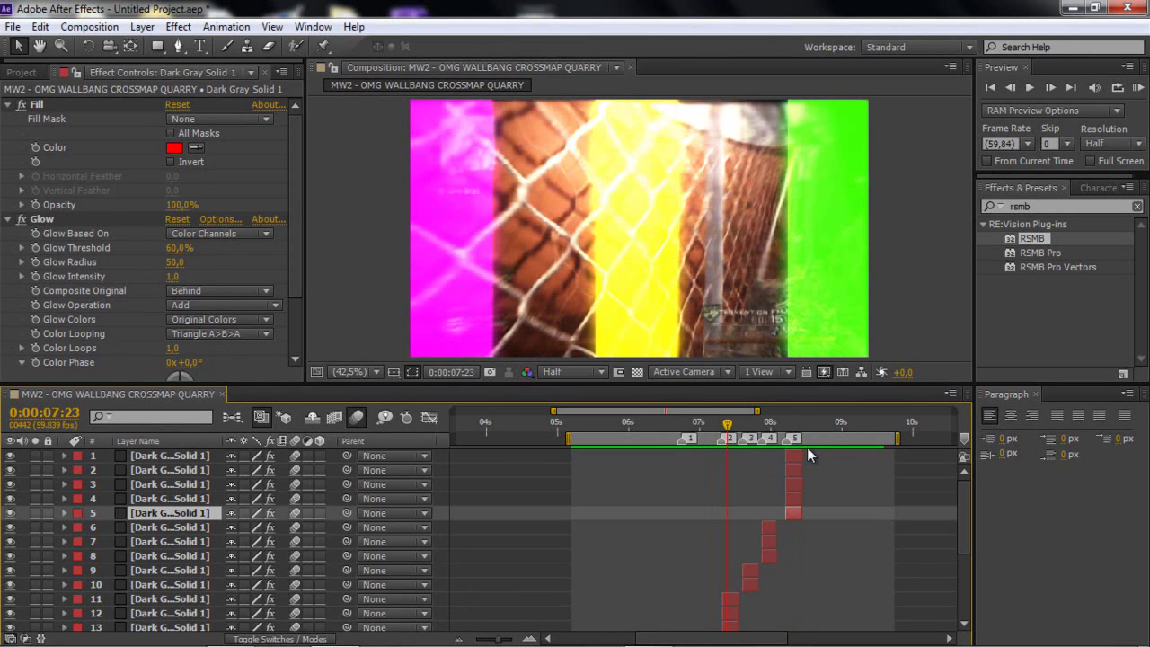
left_click(743, 421)
left_click_drag(744, 421, 768, 423)
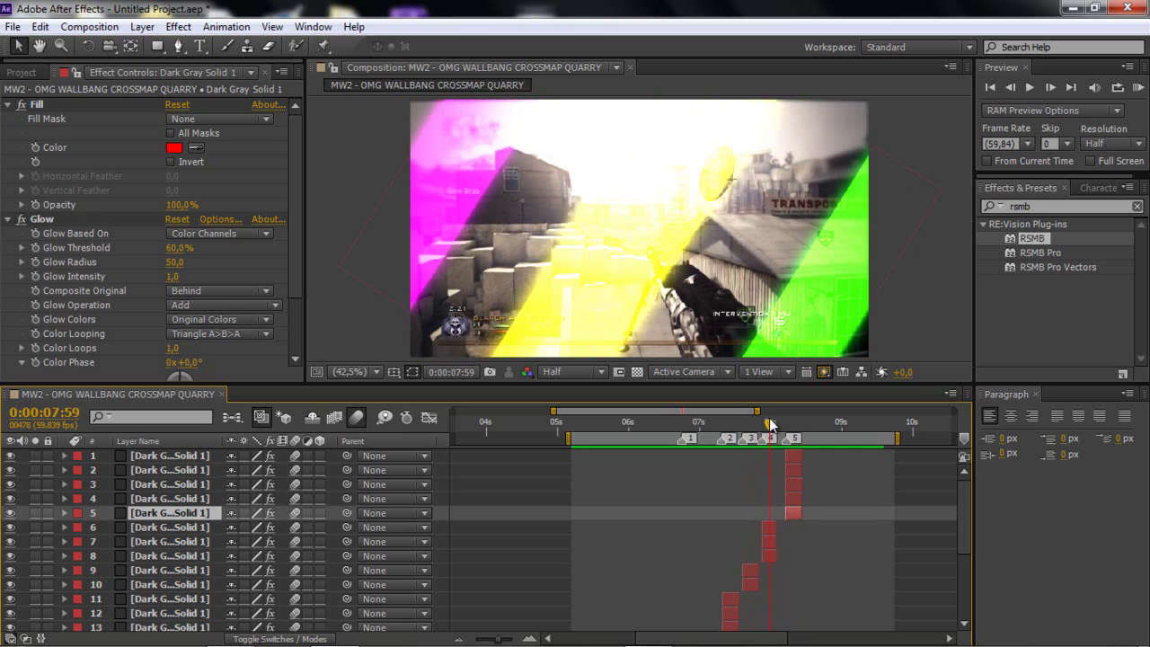
left_click(157, 471)
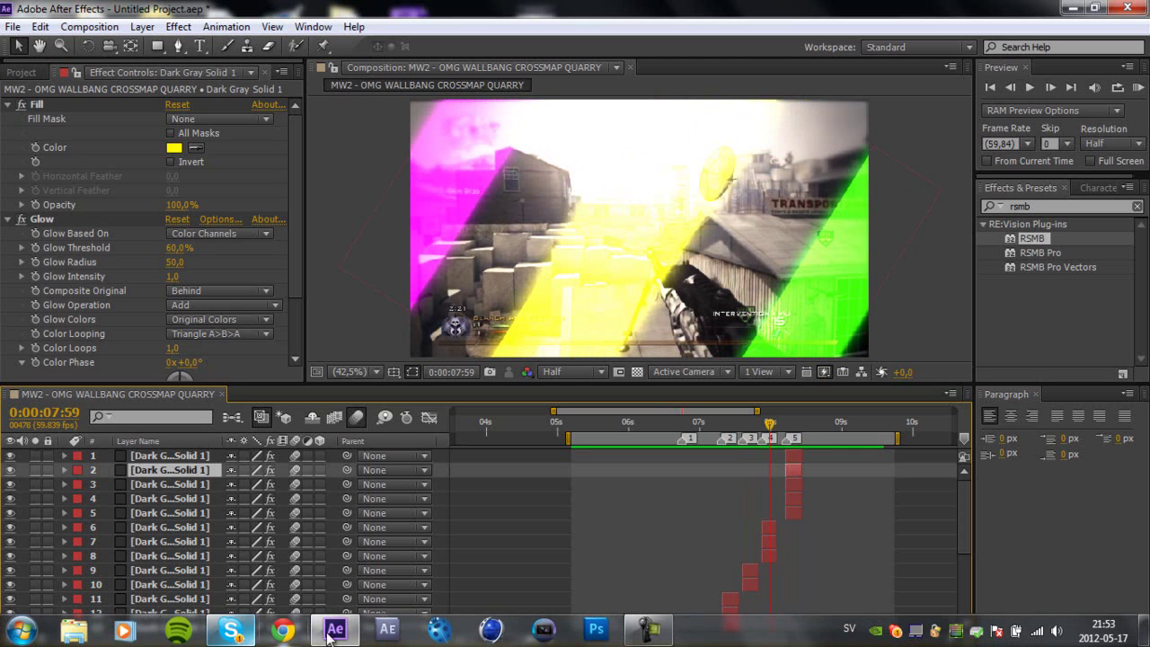
mouse_move(332, 638)
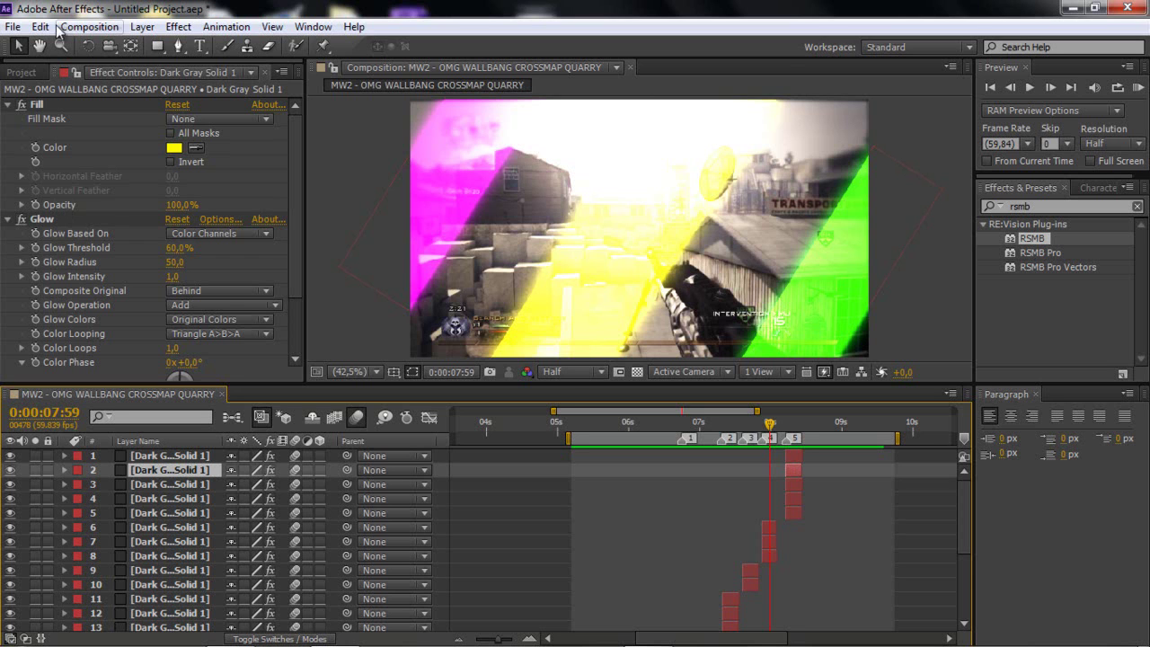
Step: Fit the whole frame in the viewer and play a real-time preview of the strips
left_click(12, 26)
key("Escape")
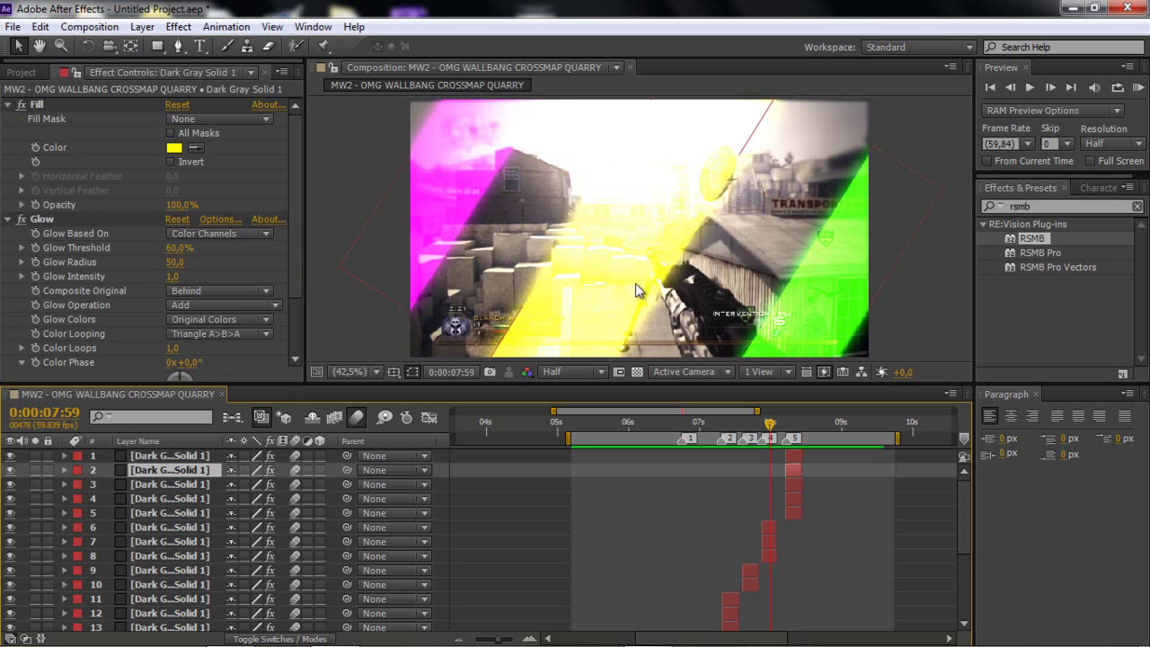
scroll(649, 262, "up", 1)
scroll(542, 308, "down", 2)
left_click(348, 371)
left_click(363, 90)
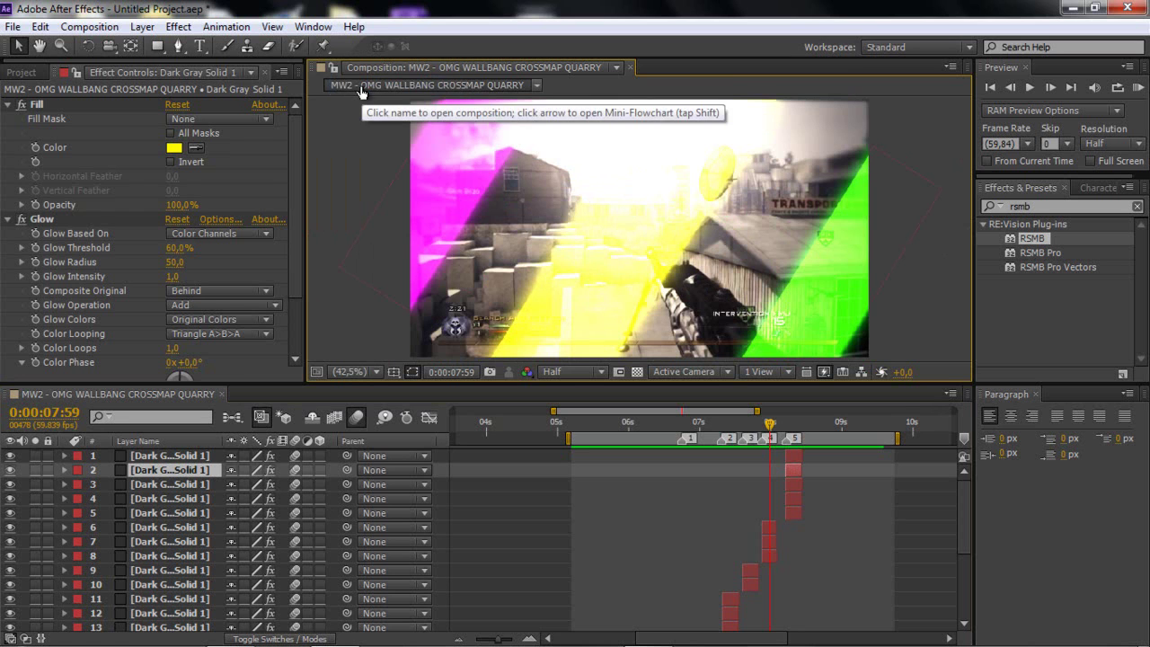
mouse_move(431, 642)
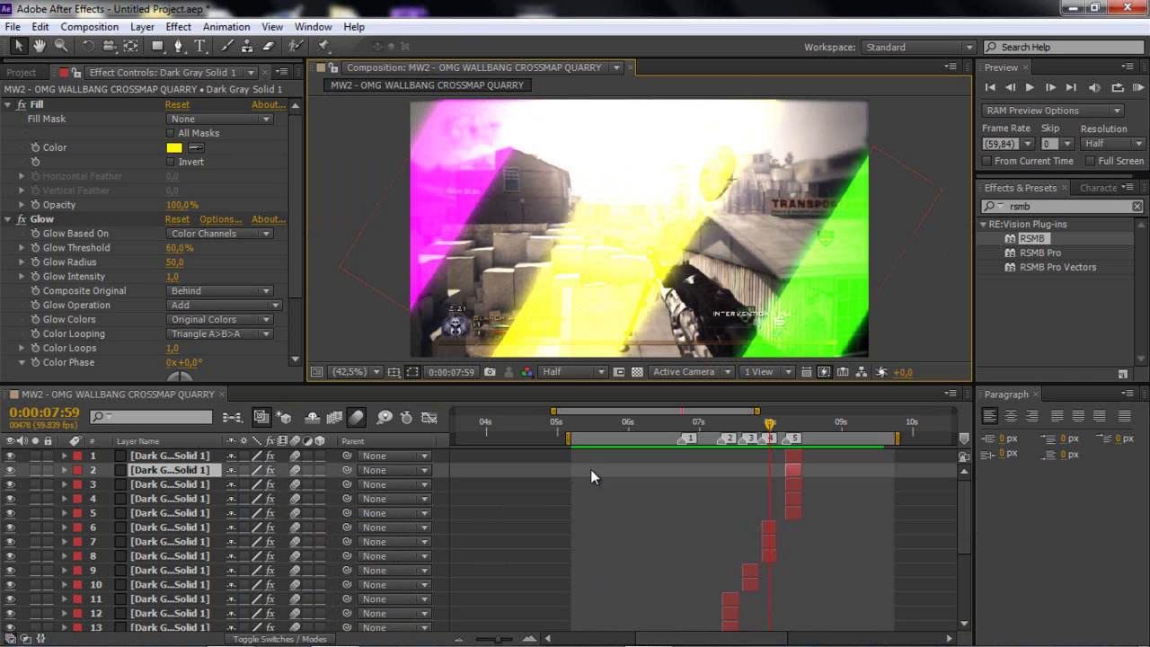
left_click(1137, 87)
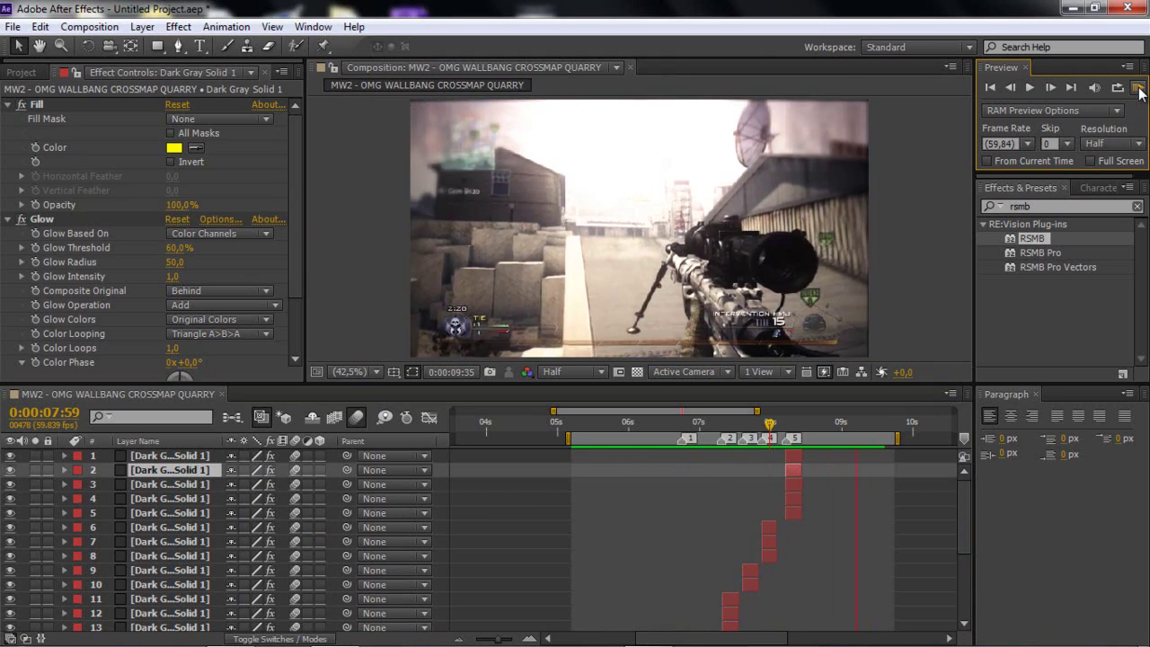
key("space")
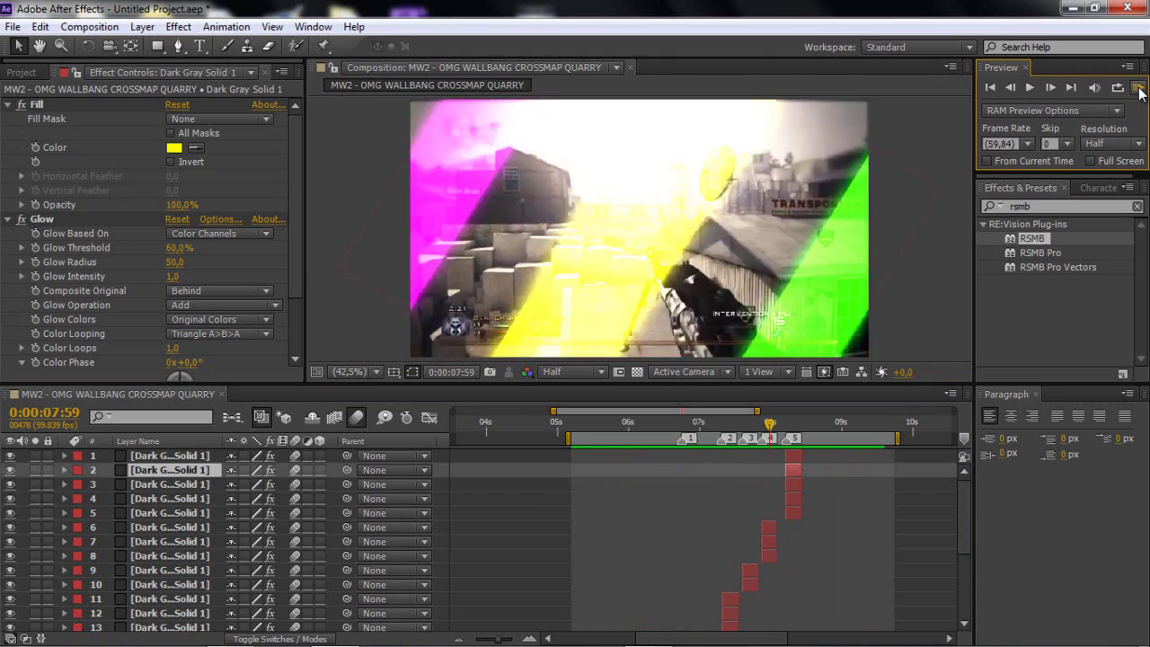
left_click_drag(616, 417, 793, 431)
Step: Select solid strip layers 1 through 13 in the timeline and delete them
left_click(22, 71)
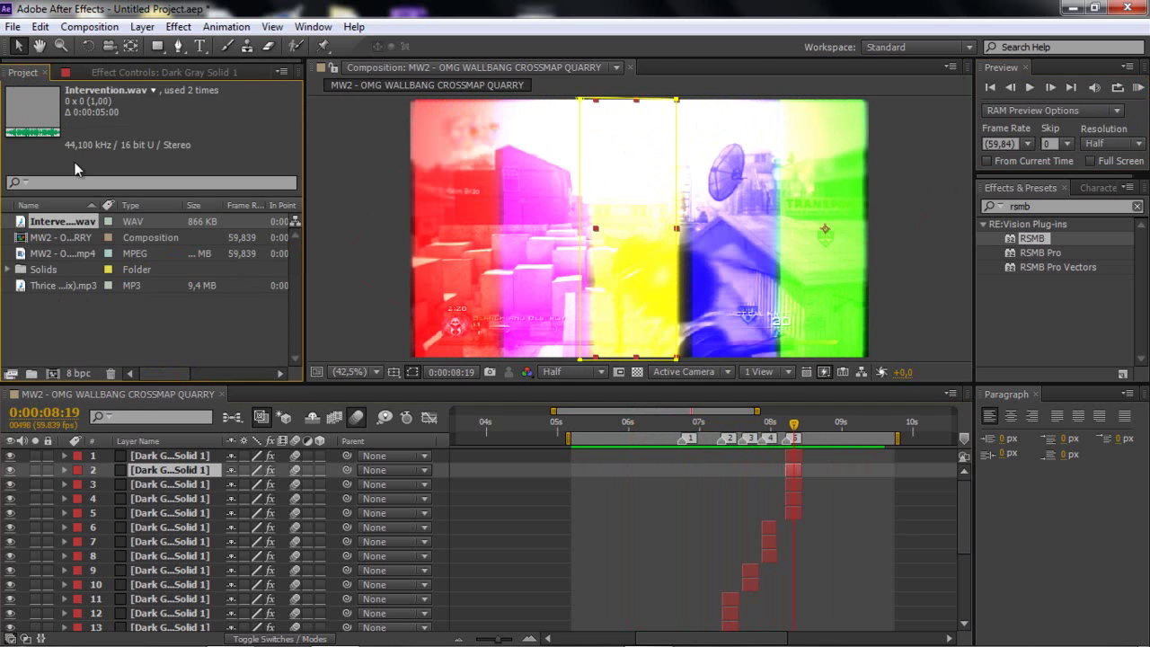
left_click(53, 251)
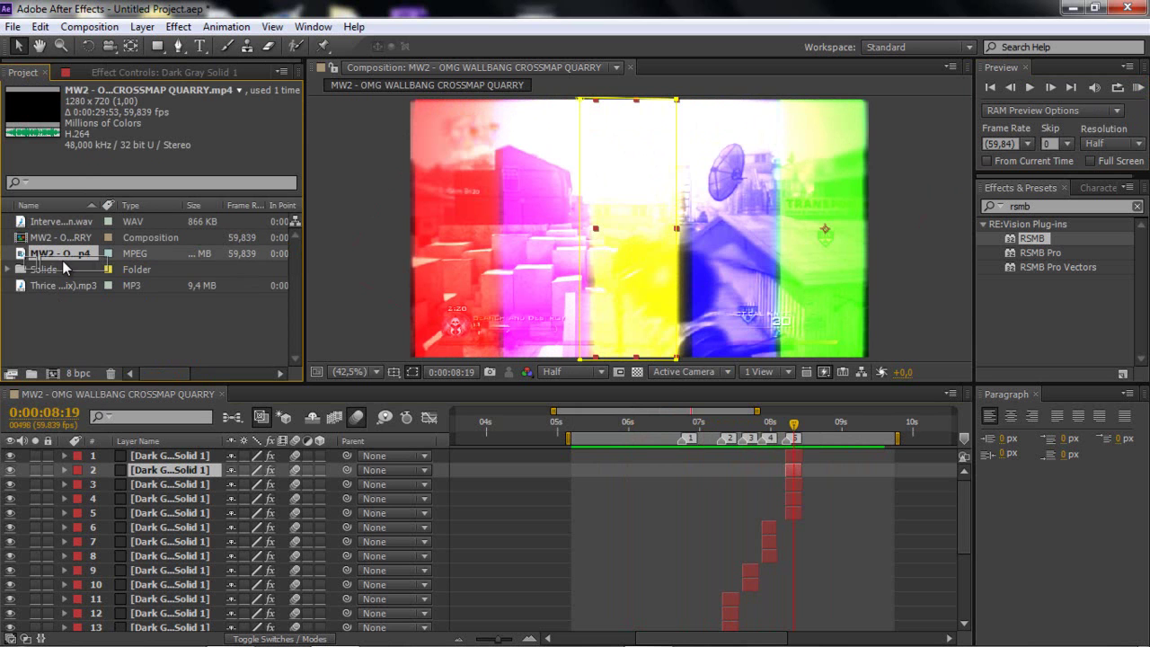
left_click(164, 451)
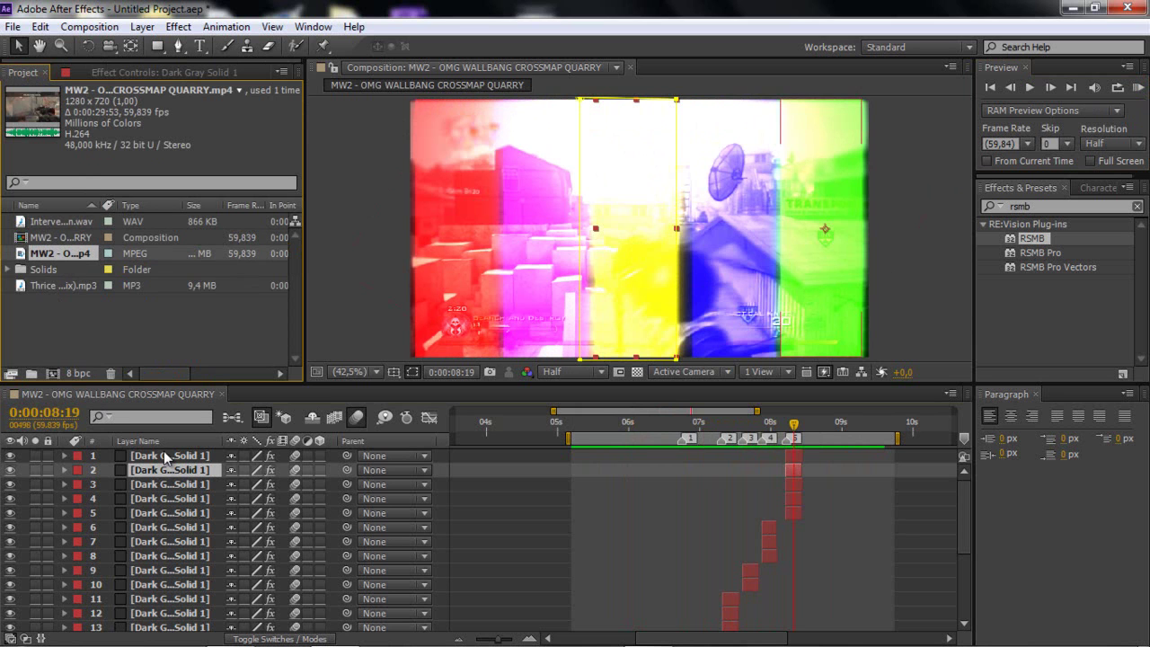
scroll(165, 452, "down", 5)
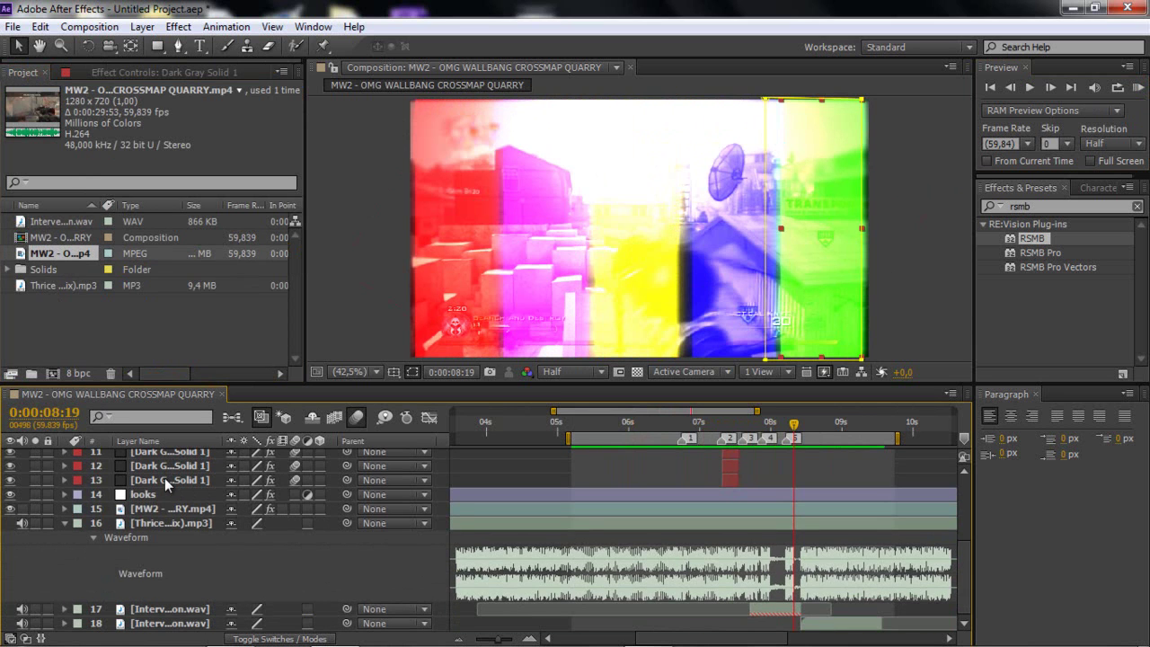
left_click(162, 481, "shift")
key("Delete")
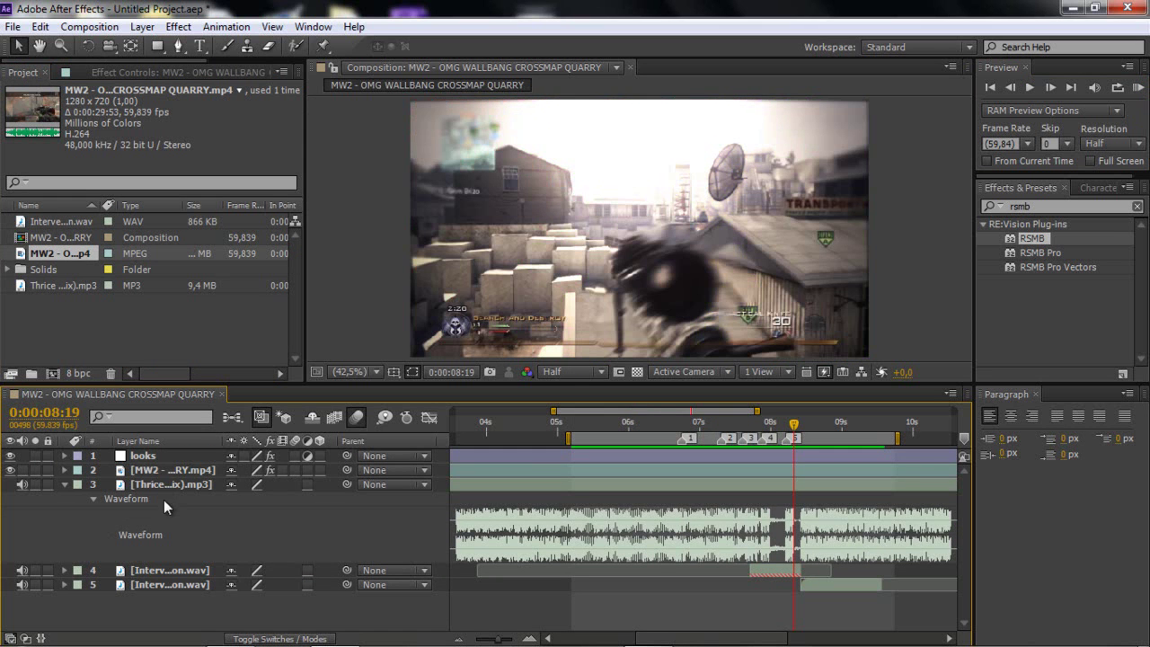
left_click(144, 455)
Step: Scrub the gameplay footage around the fence shot, settling at 0:00:05:57
left_click_drag(654, 424, 680, 422)
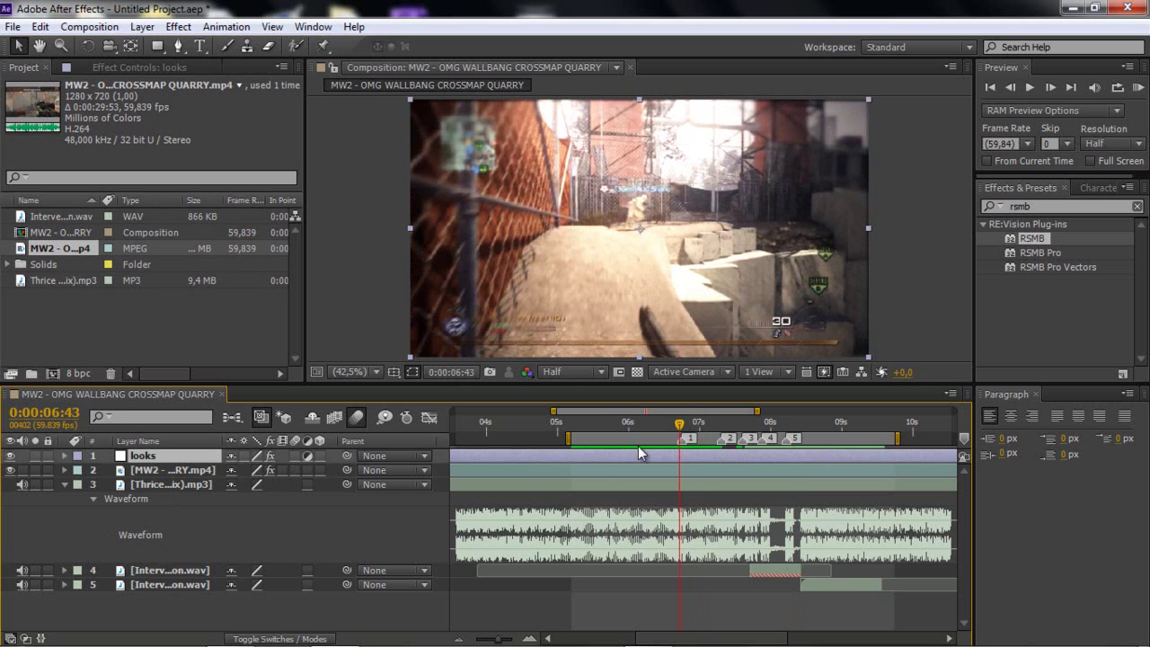
left_click(596, 424)
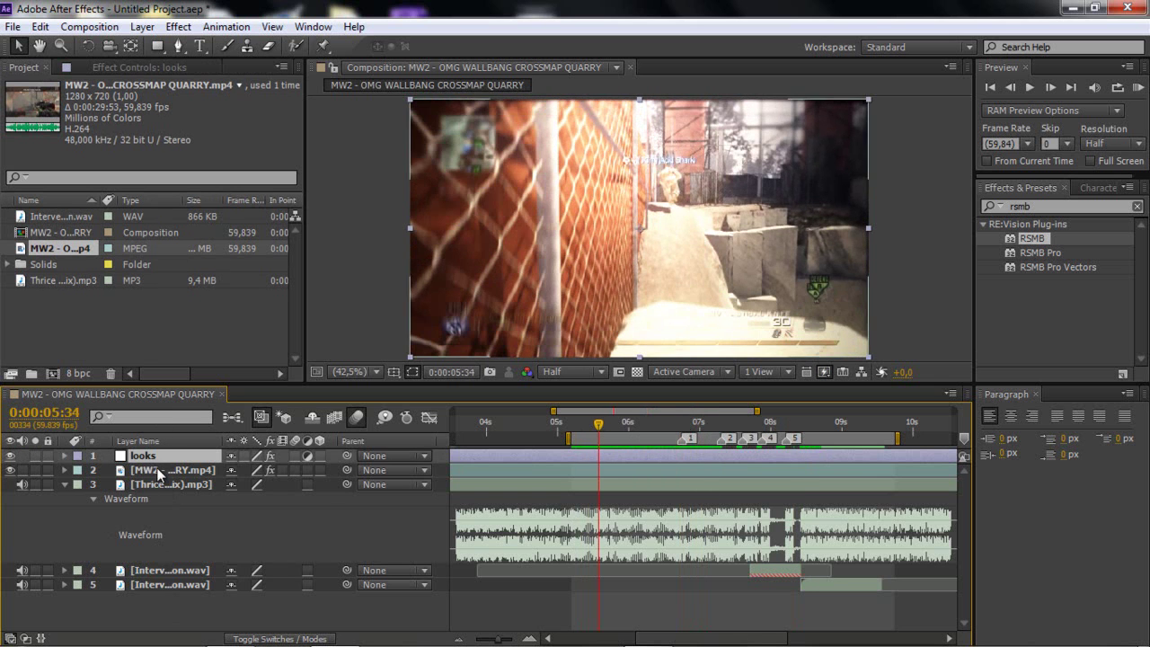
left_click(170, 470)
left_click_drag(619, 421, 563, 423)
left_click(626, 436)
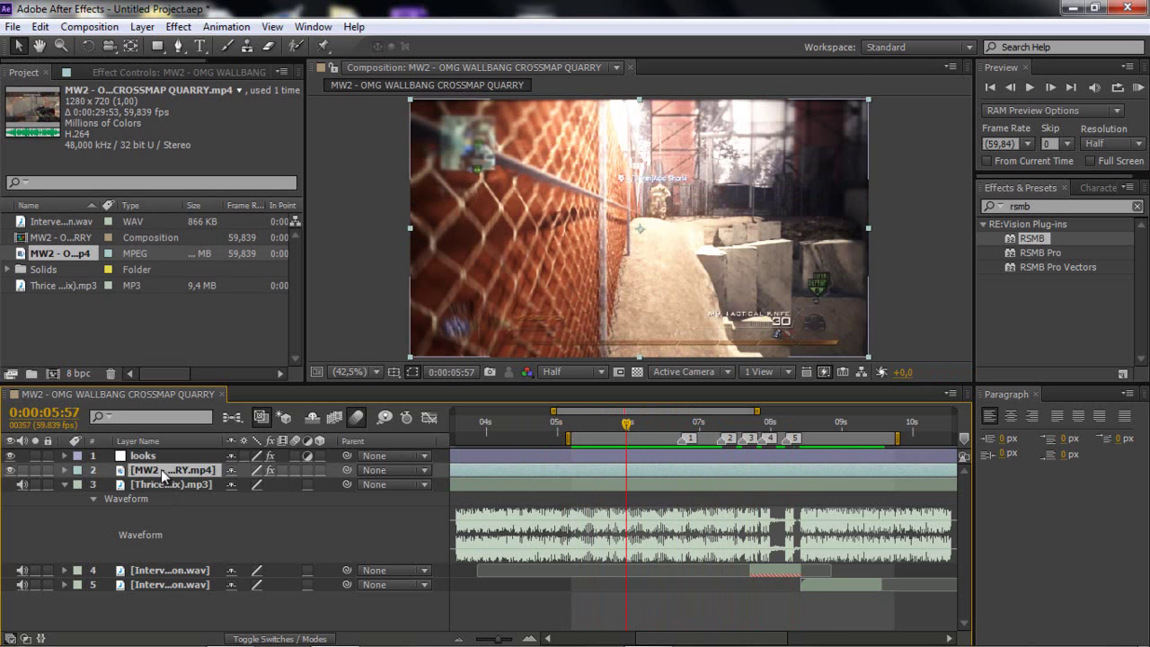
Step: Open the looks layer's Looks editor to inspect it, then close it
left_click(455, 449)
left_click(99, 72)
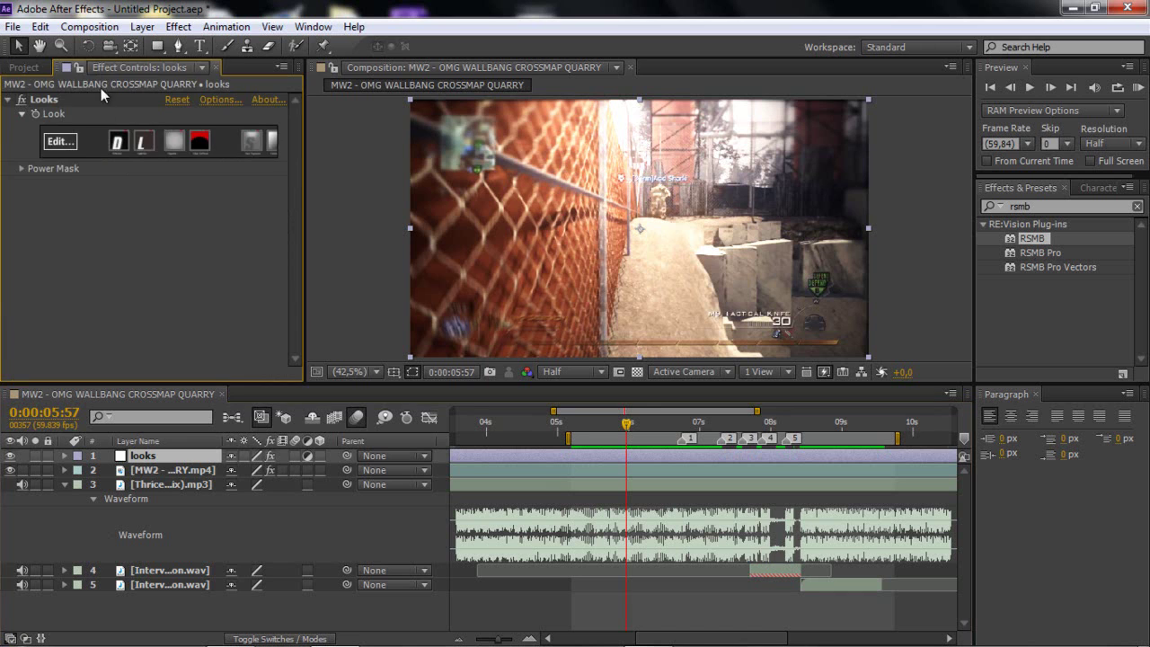
left_click(72, 135)
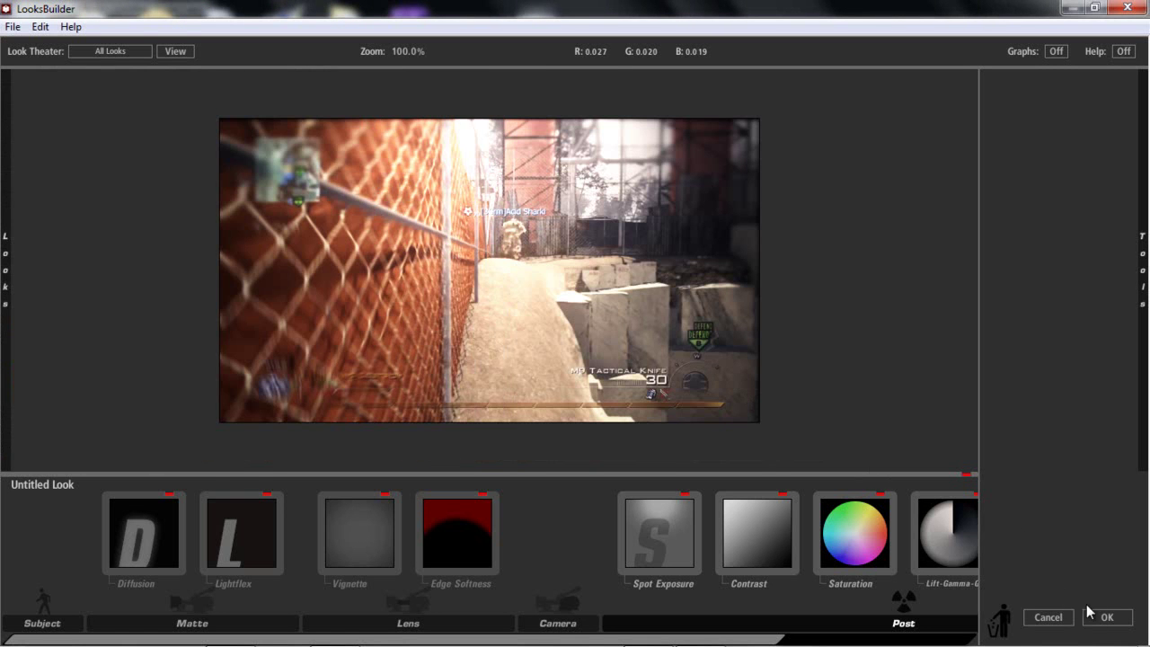
left_click(1106, 617)
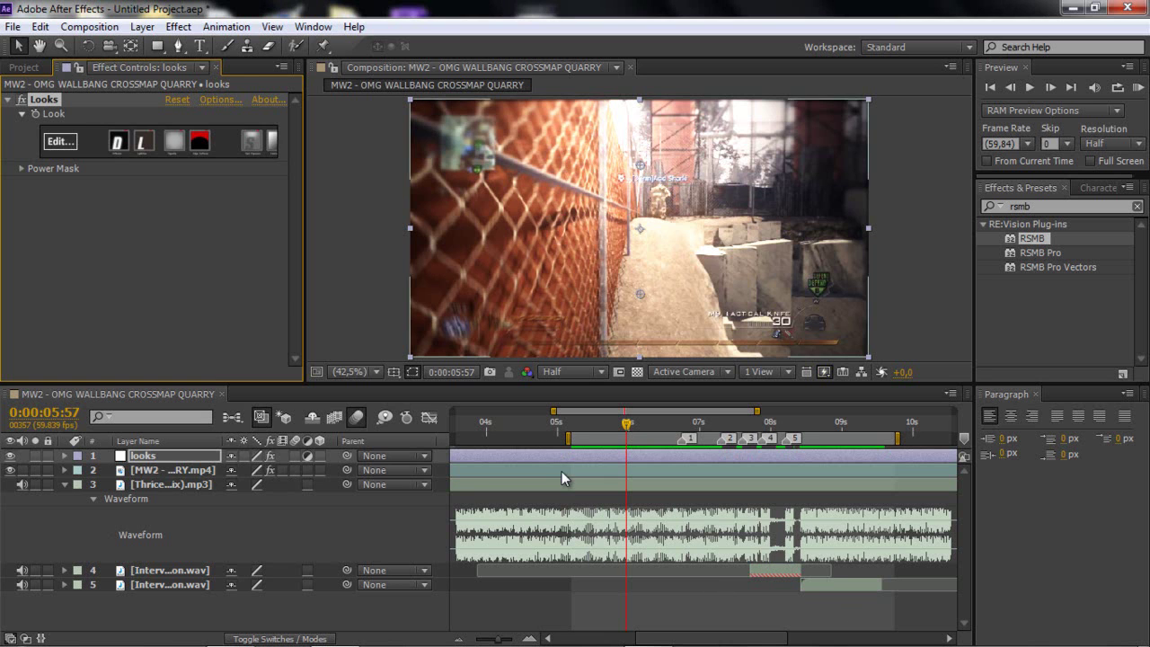
Step: Inspect the footage layer's Twixtor Speed % keyframes and RSMB motion blur settings
left_click(561, 471)
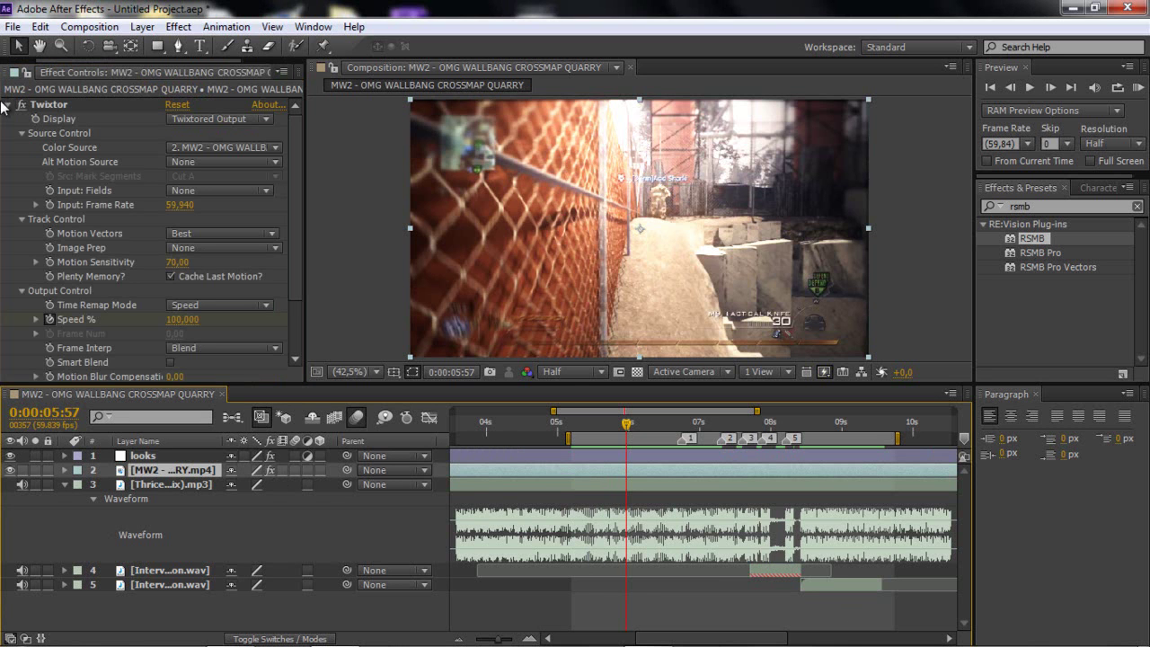
key("u")
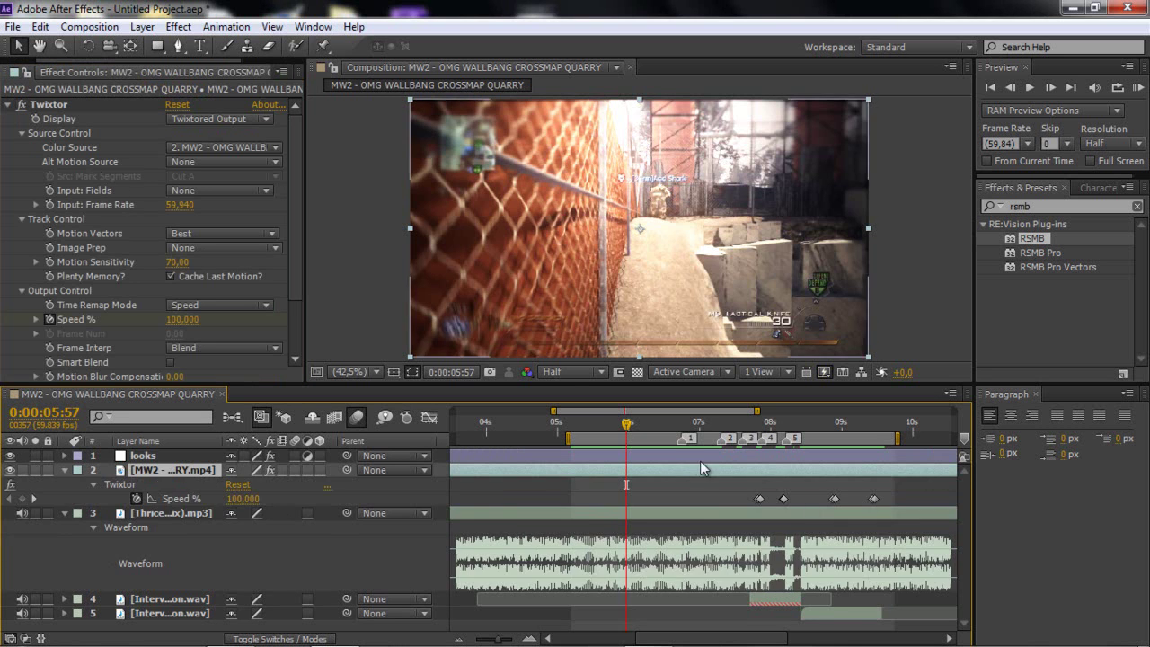
left_click(765, 422)
left_click_drag(765, 425, 847, 485)
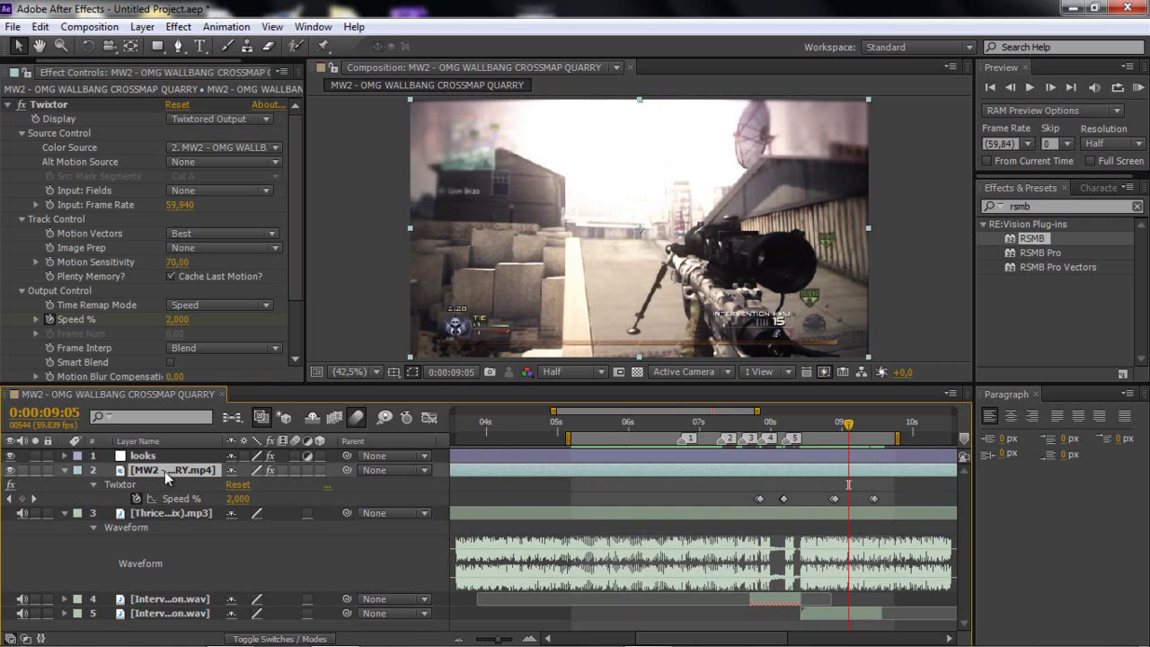
left_click(65, 470)
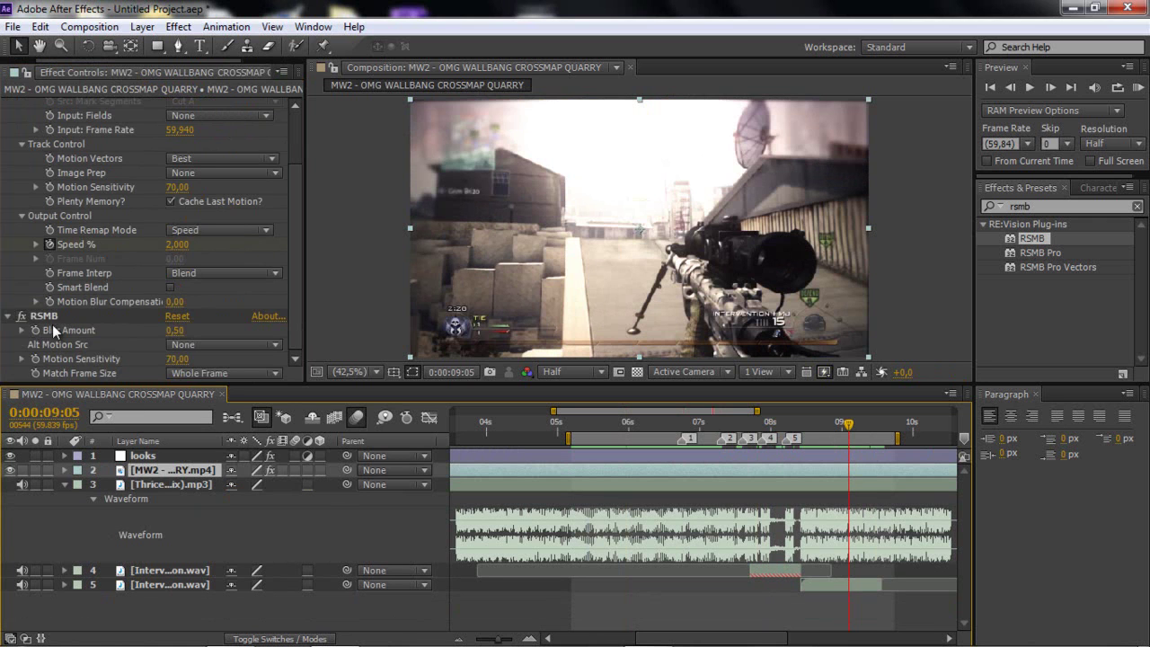
left_click(47, 318)
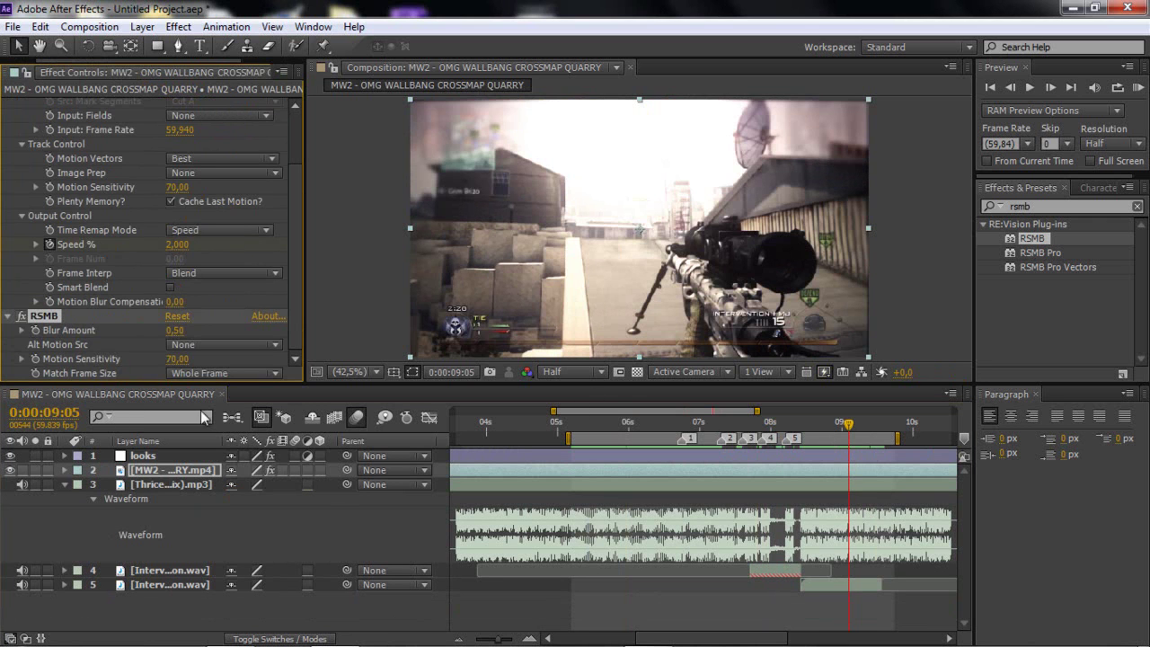
Step: Review the music and Intervention sound layers, then enable composition motion blur
left_click(165, 485)
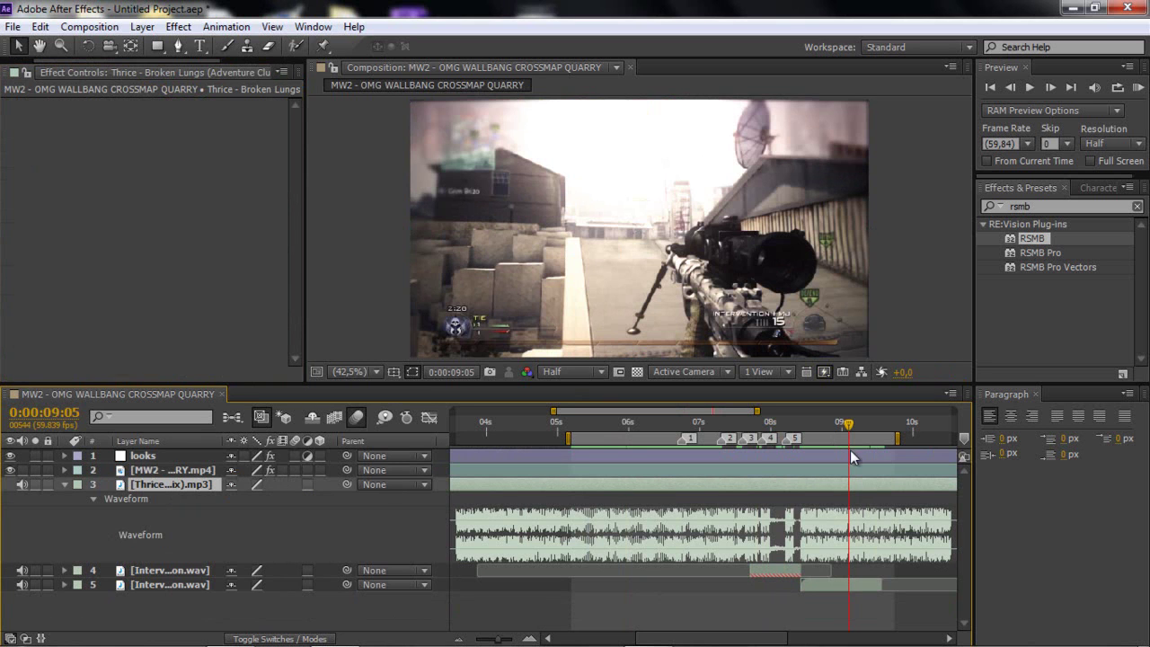
left_click_drag(725, 430, 651, 420)
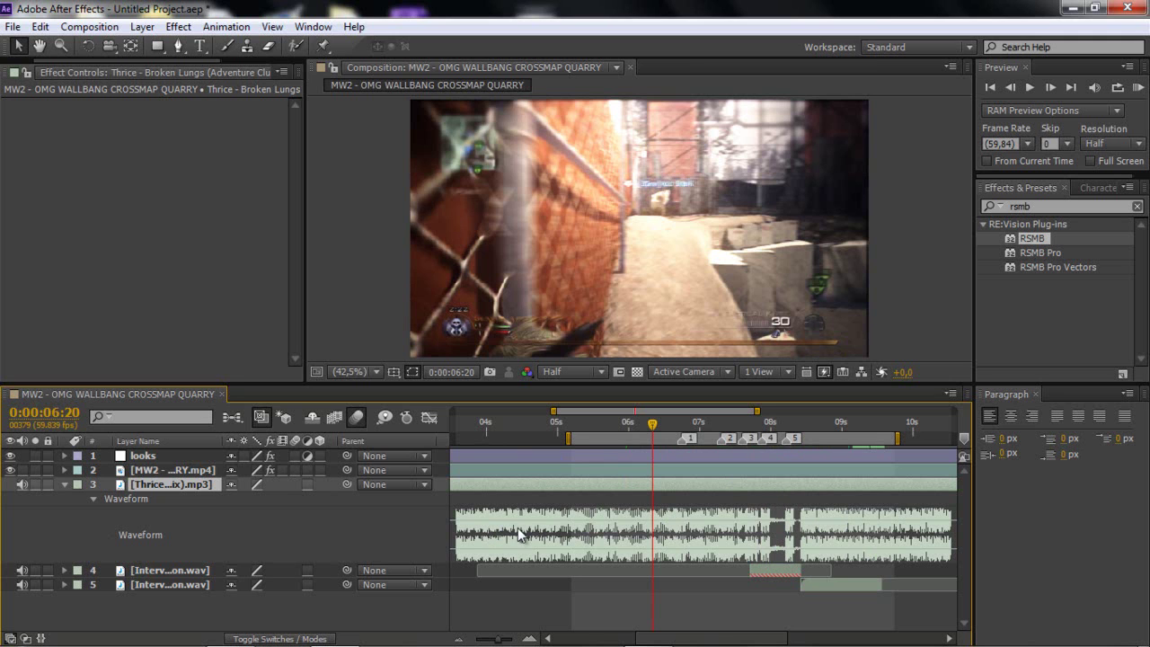
left_click(174, 568)
left_click(224, 579)
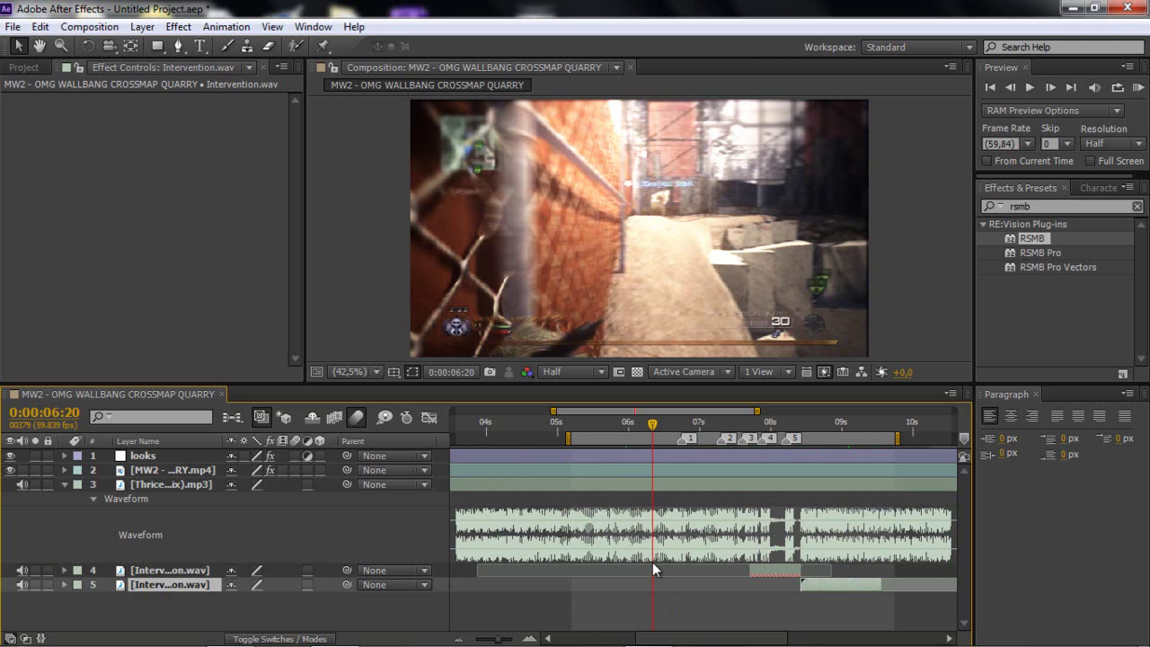
left_click(798, 575)
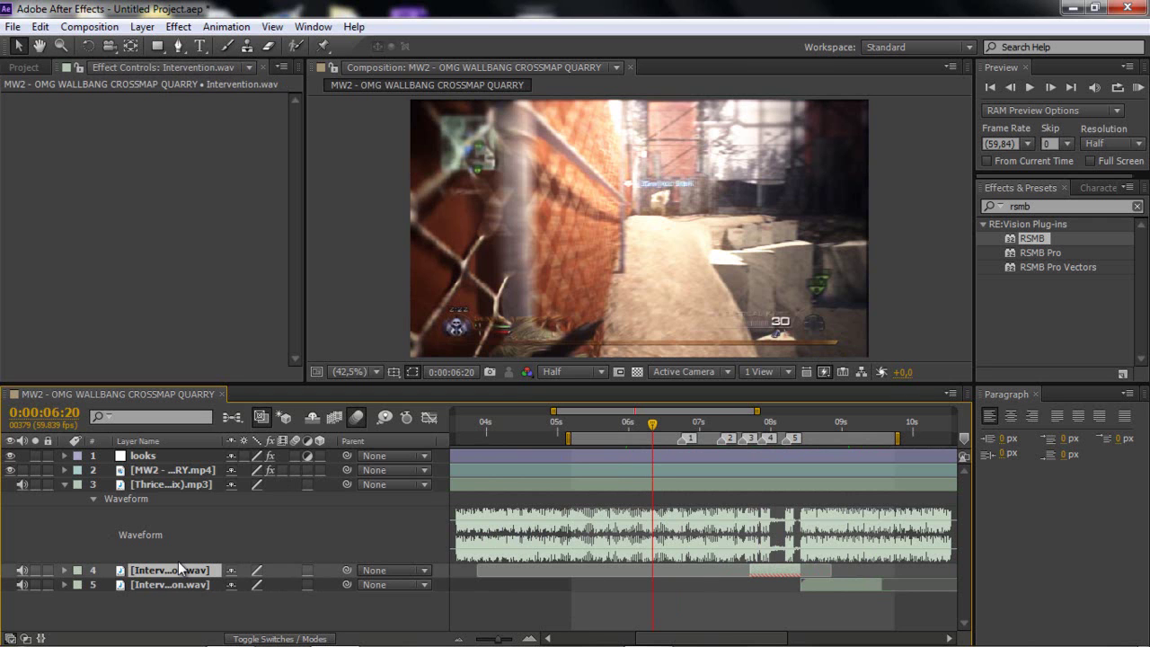
left_click(179, 584)
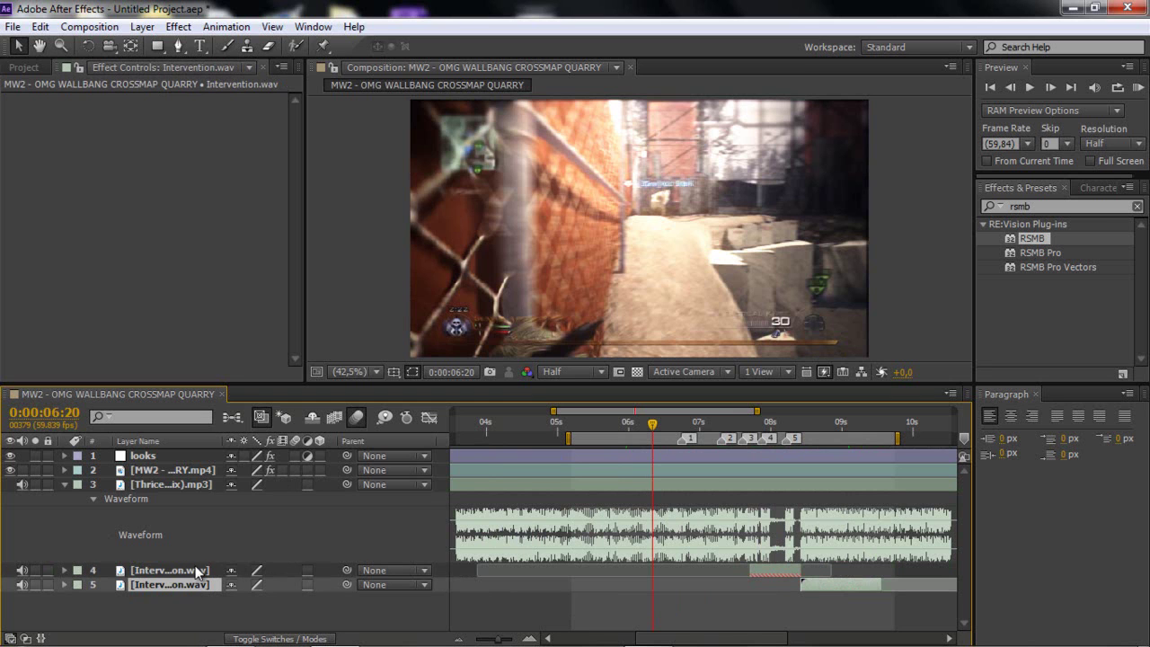
left_click(164, 470)
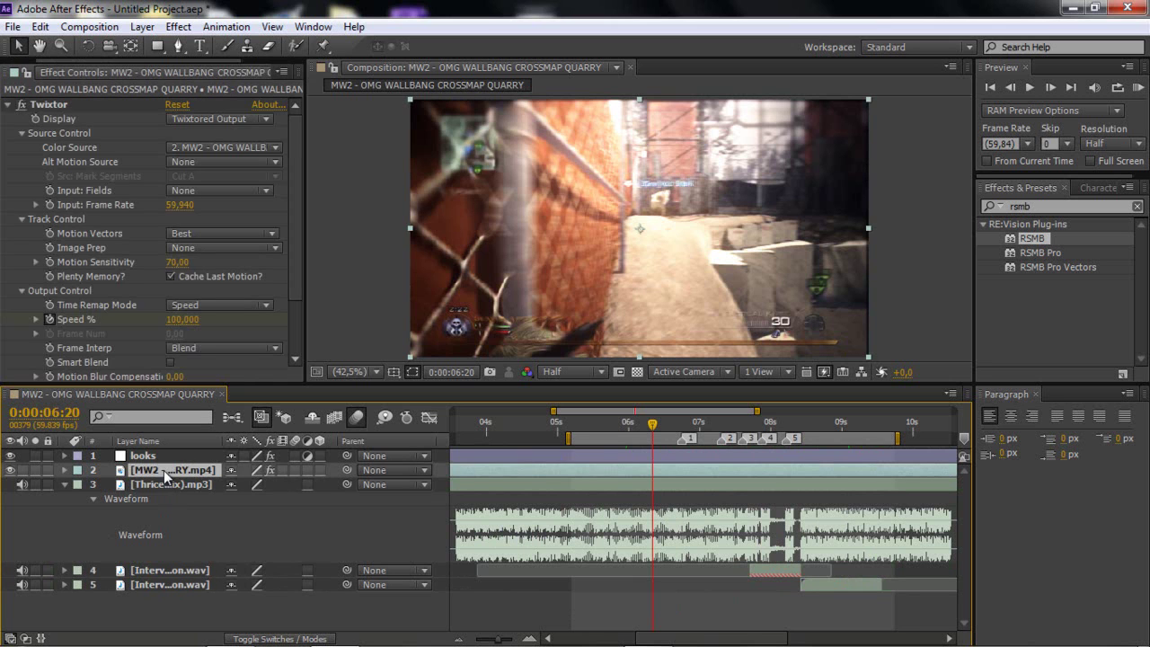
left_click(165, 485)
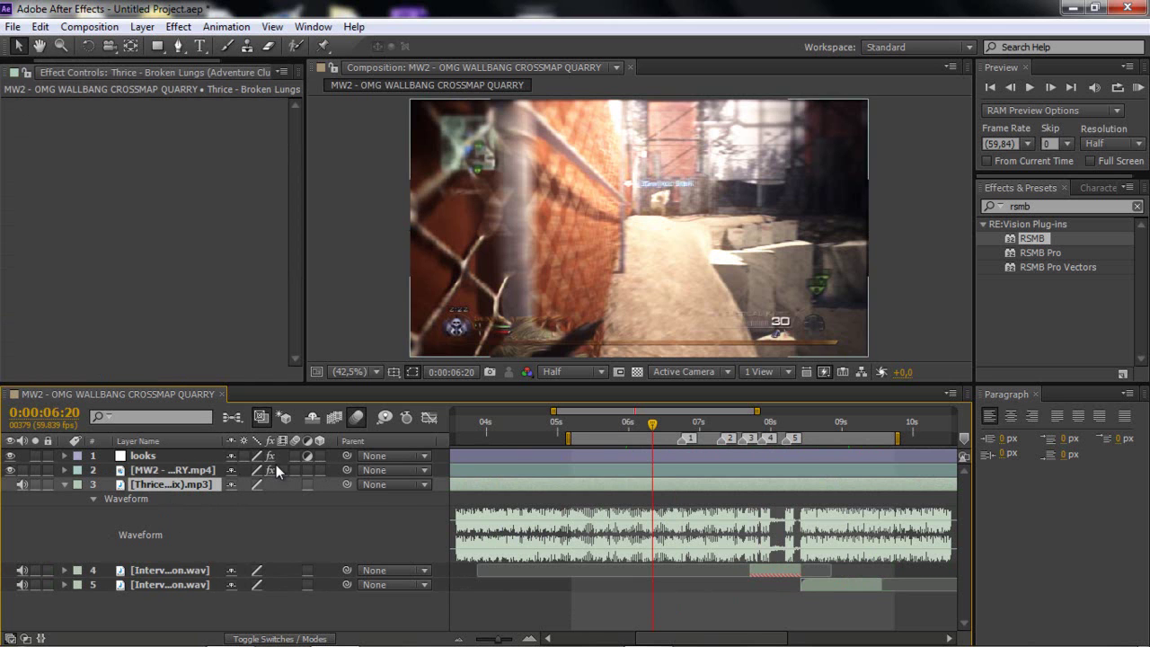
left_click(355, 418)
Step: Create a new solid layer above the gameplay video layer with default settings
left_click(629, 469)
left_click(143, 27)
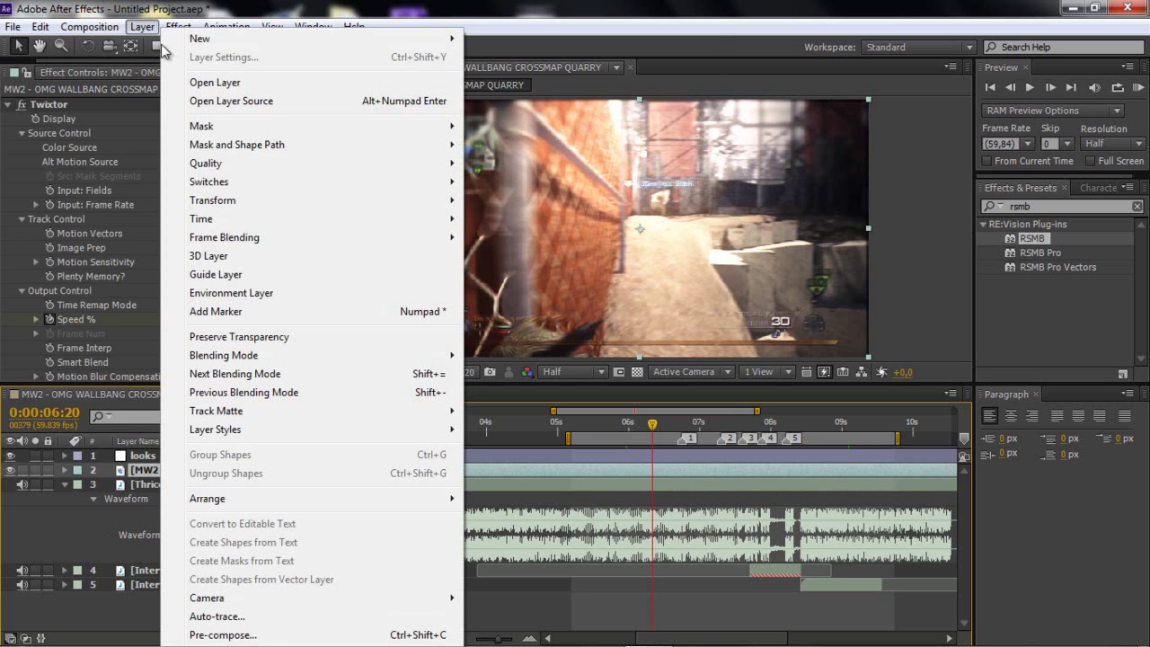
mouse_move(216, 39)
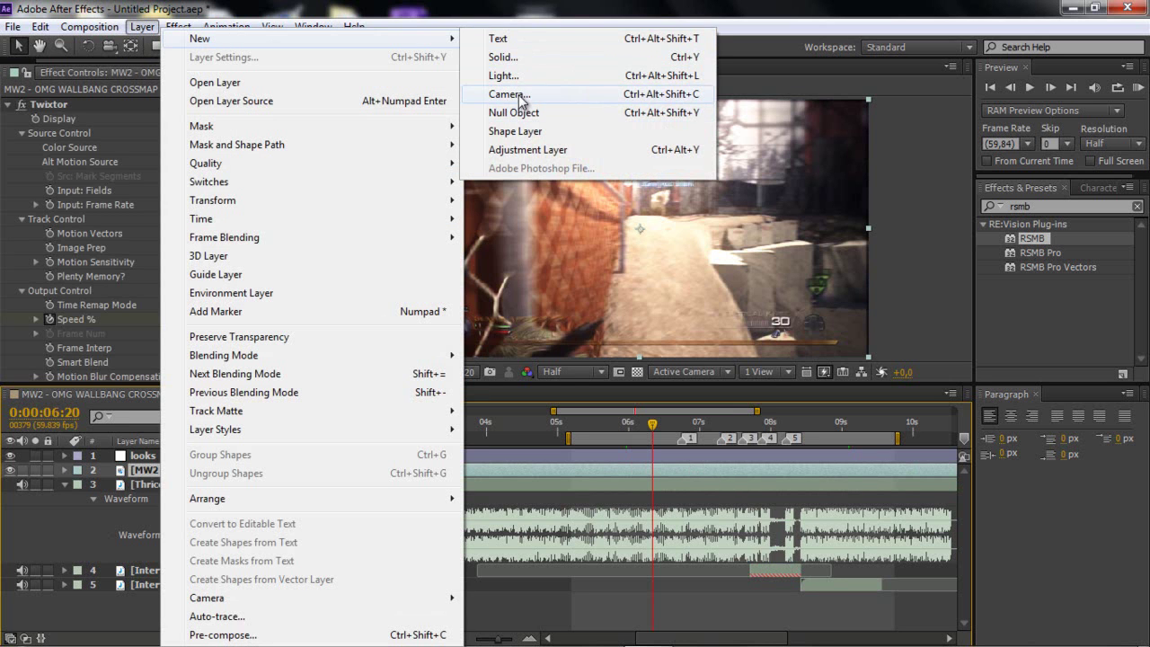
left_click(505, 57)
left_click(609, 483)
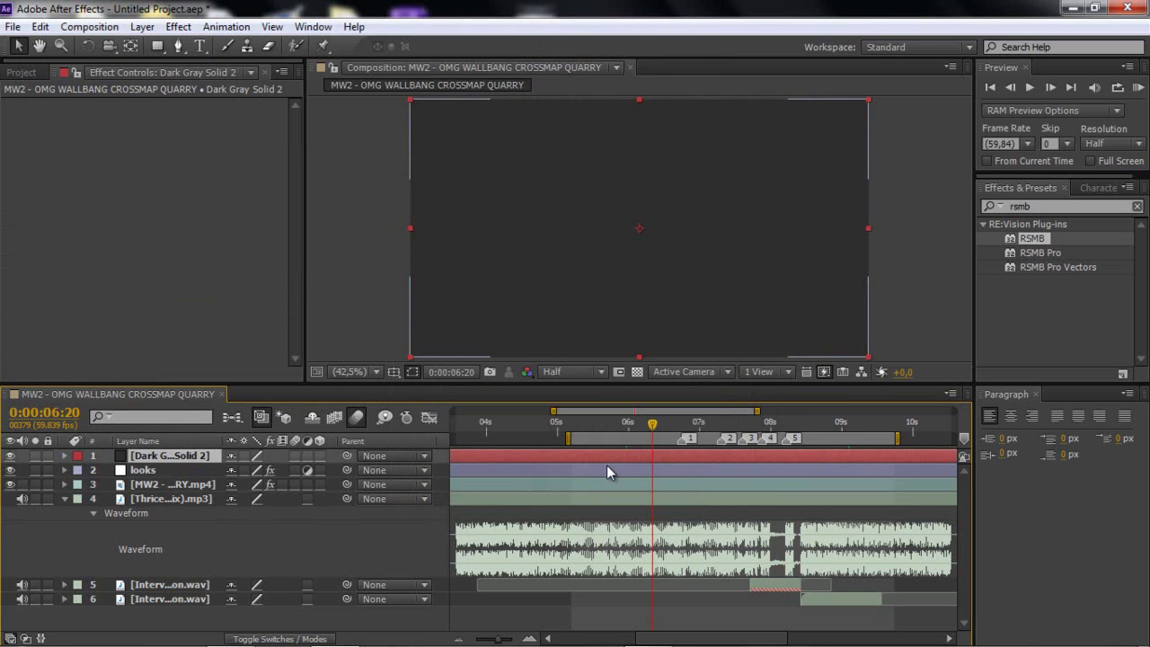
Step: Apply the Fill effect to the new solid and keep red as its colour
left_click(1042, 206)
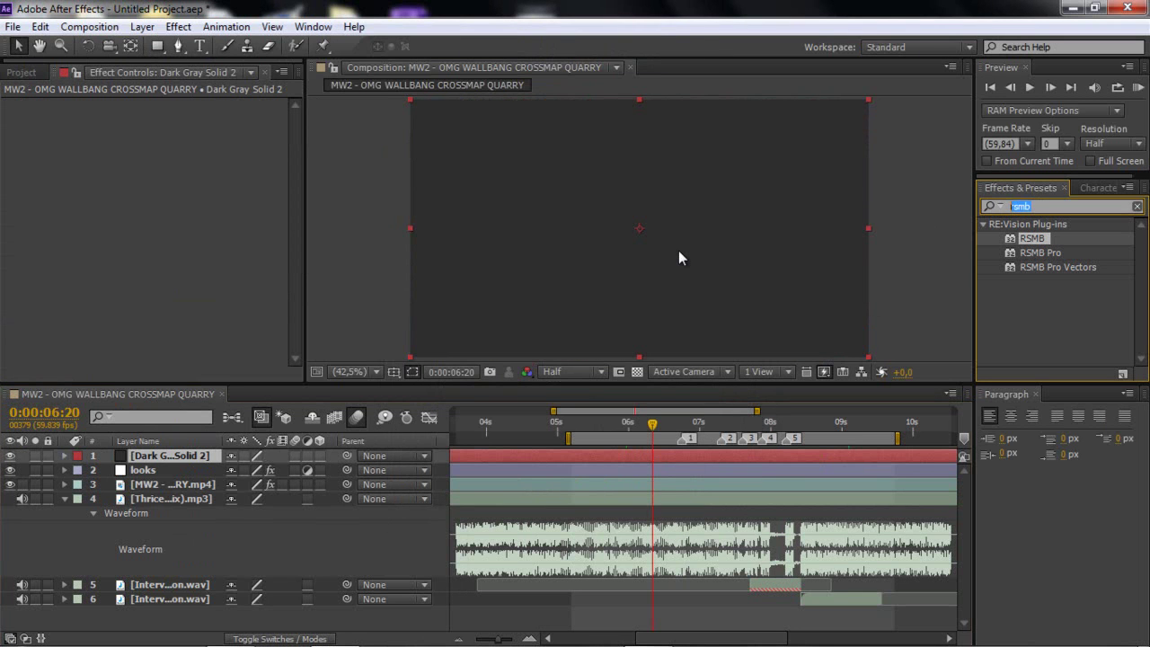
type("fill")
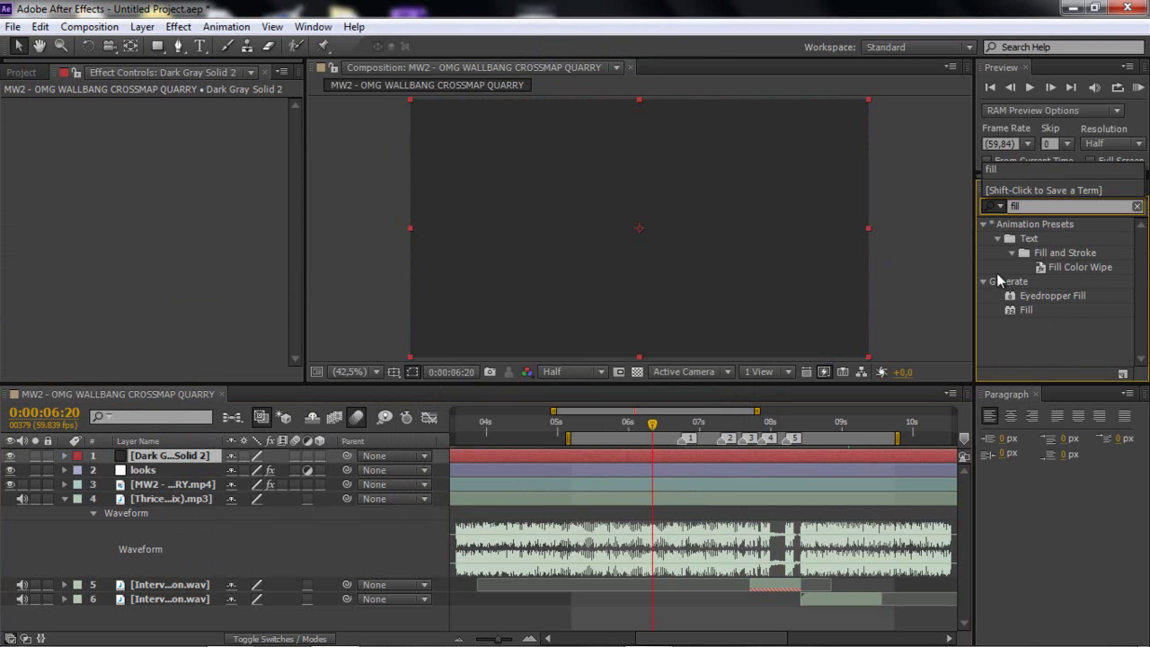
left_click_drag(1026, 310, 777, 455)
left_click(173, 147)
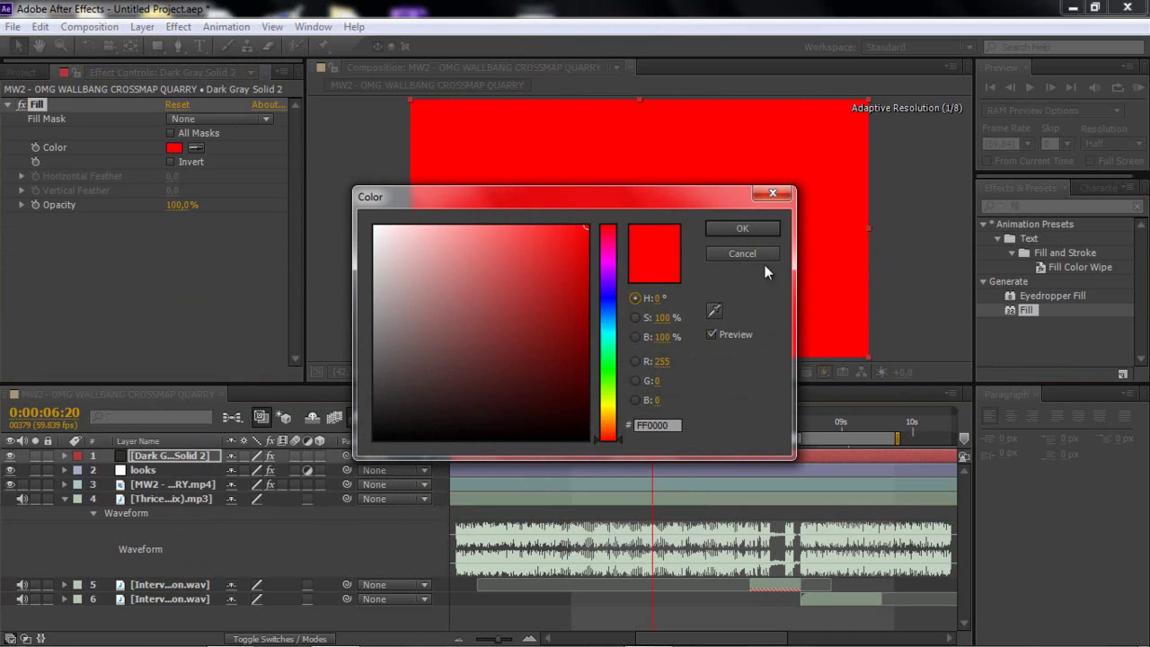
left_click(730, 230)
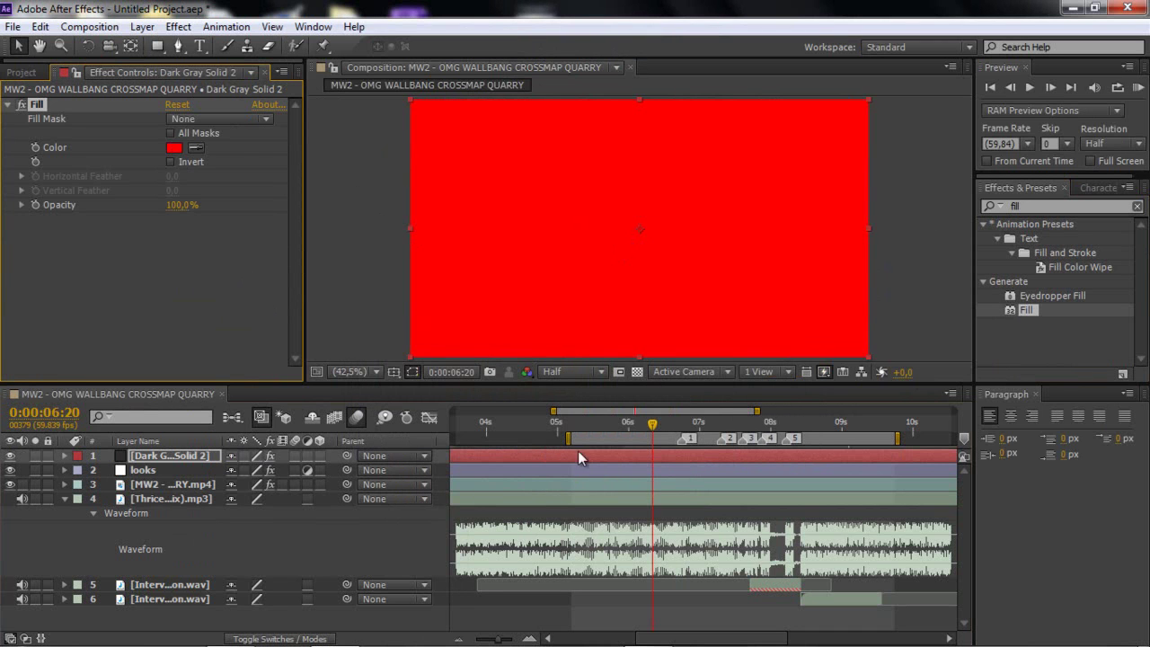
Step: Split the red solid at 0:00:06:44 and delete the part before it
left_click(680, 438)
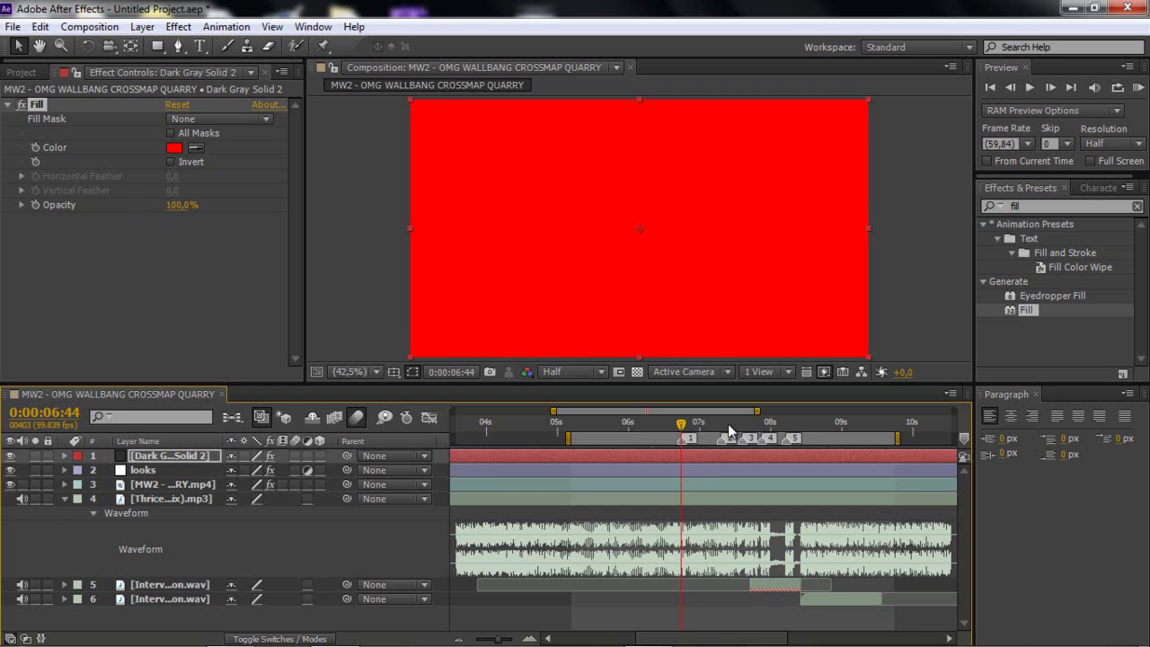
left_click(678, 456)
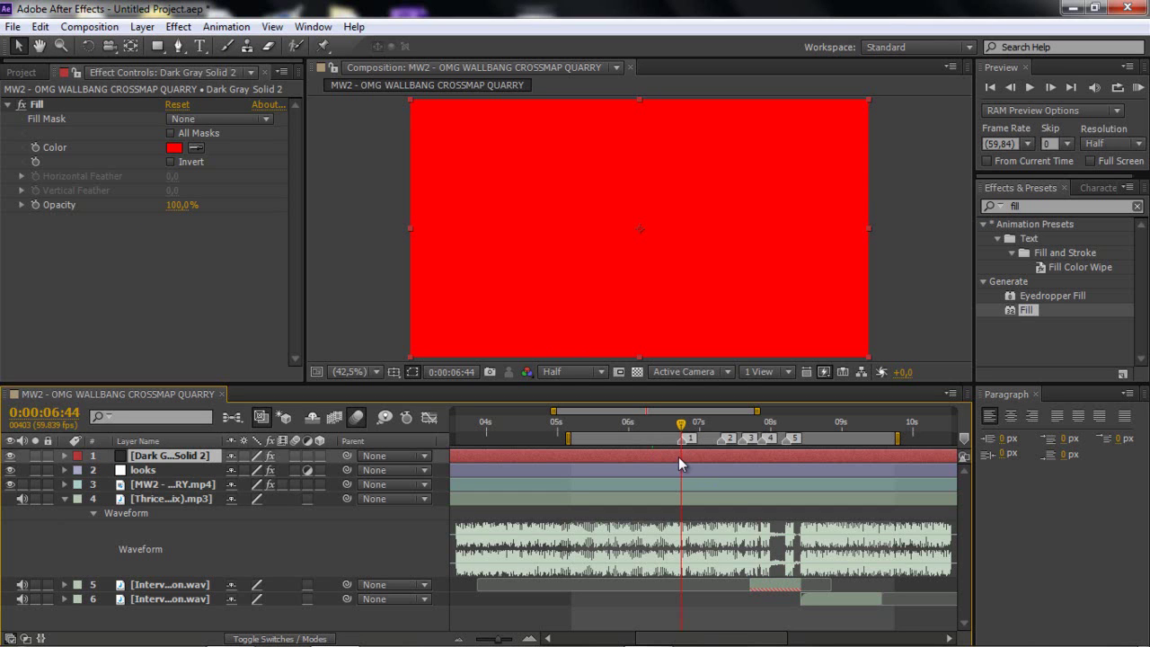
left_click(41, 27)
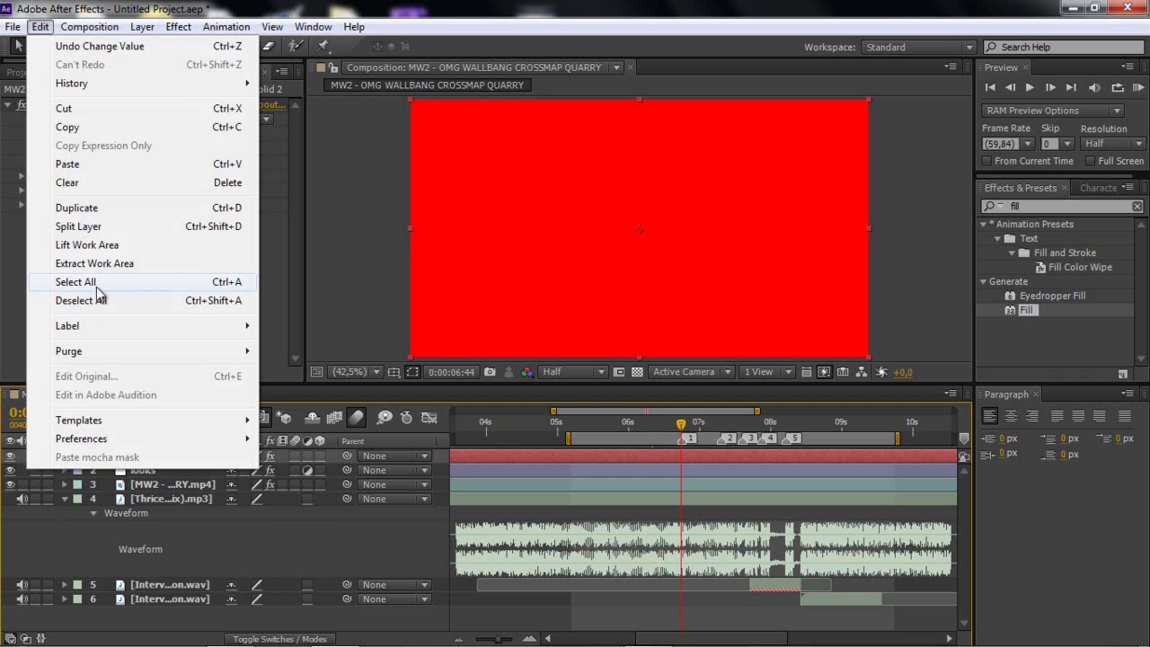
left_click(97, 229)
left_click(655, 474)
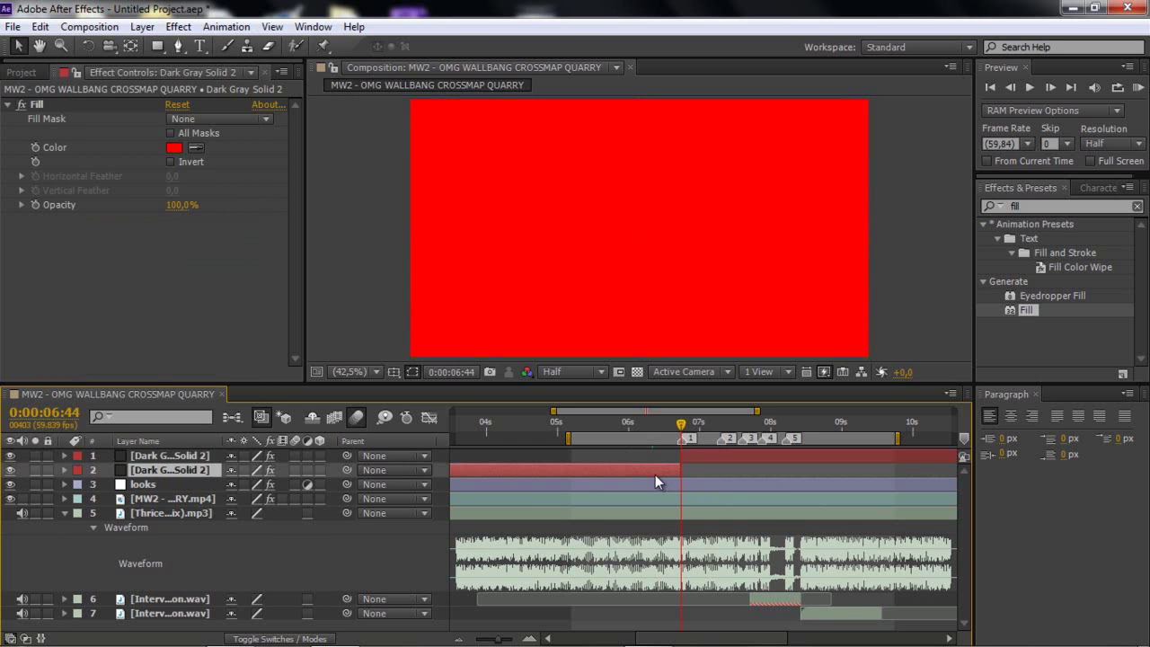
key("Delete")
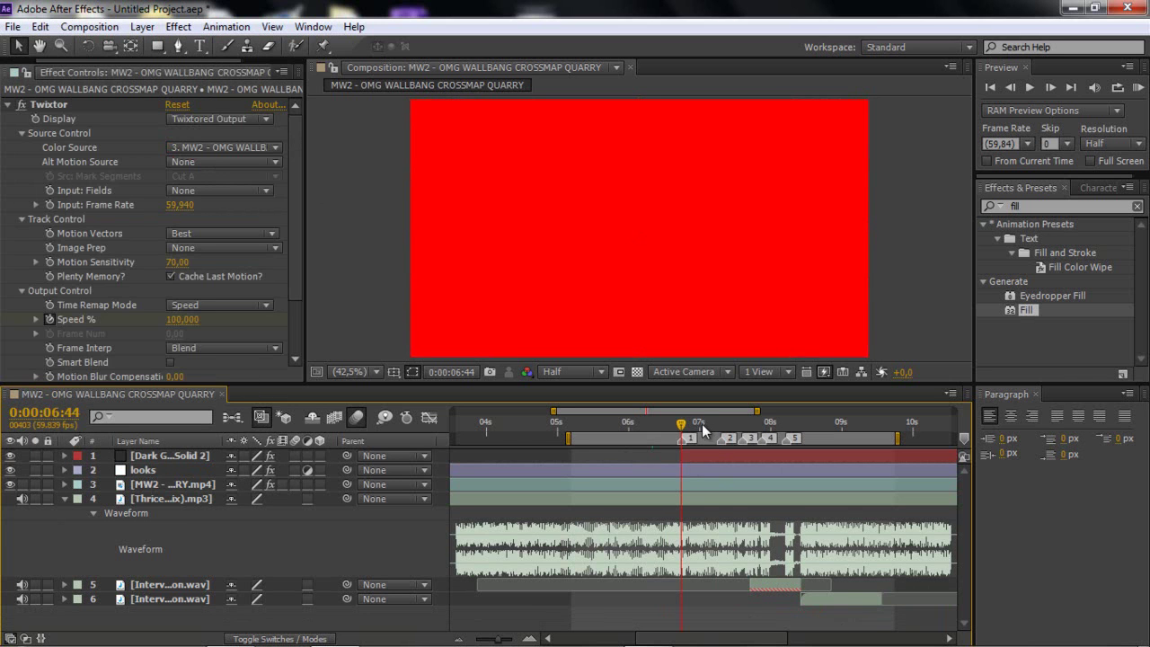
Step: Split the red solid at 0:00:06:59 and delete the part after it
left_click(698, 424)
left_click_drag(698, 423, 700, 425)
left_click(700, 459)
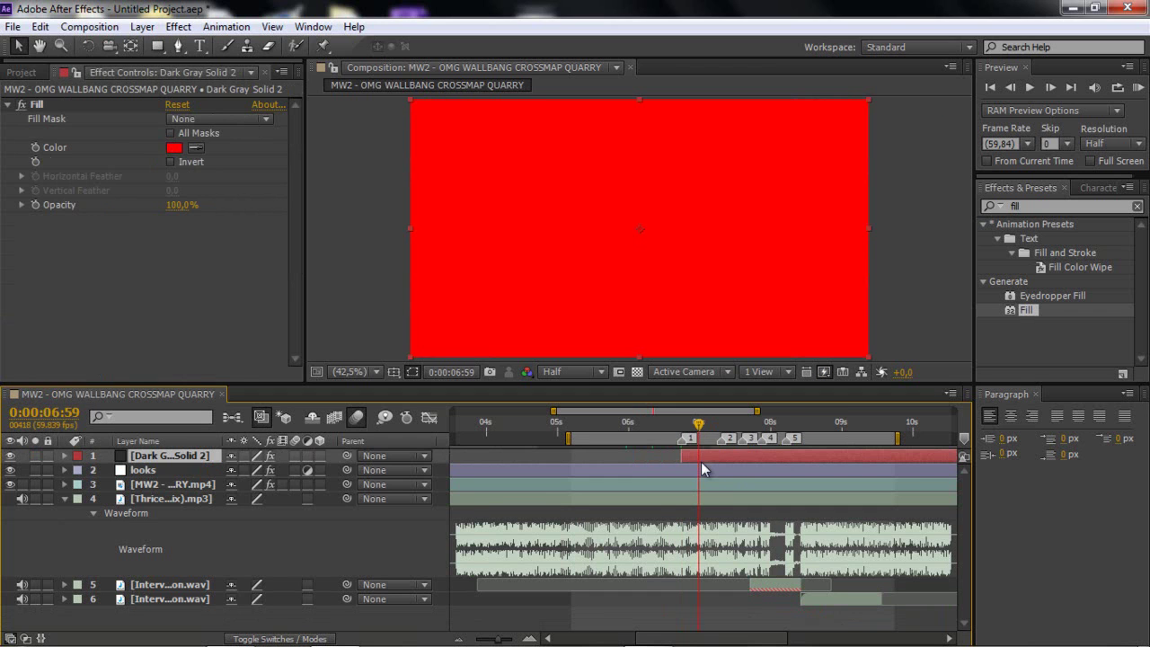
left_click_drag(511, 639, 513, 639)
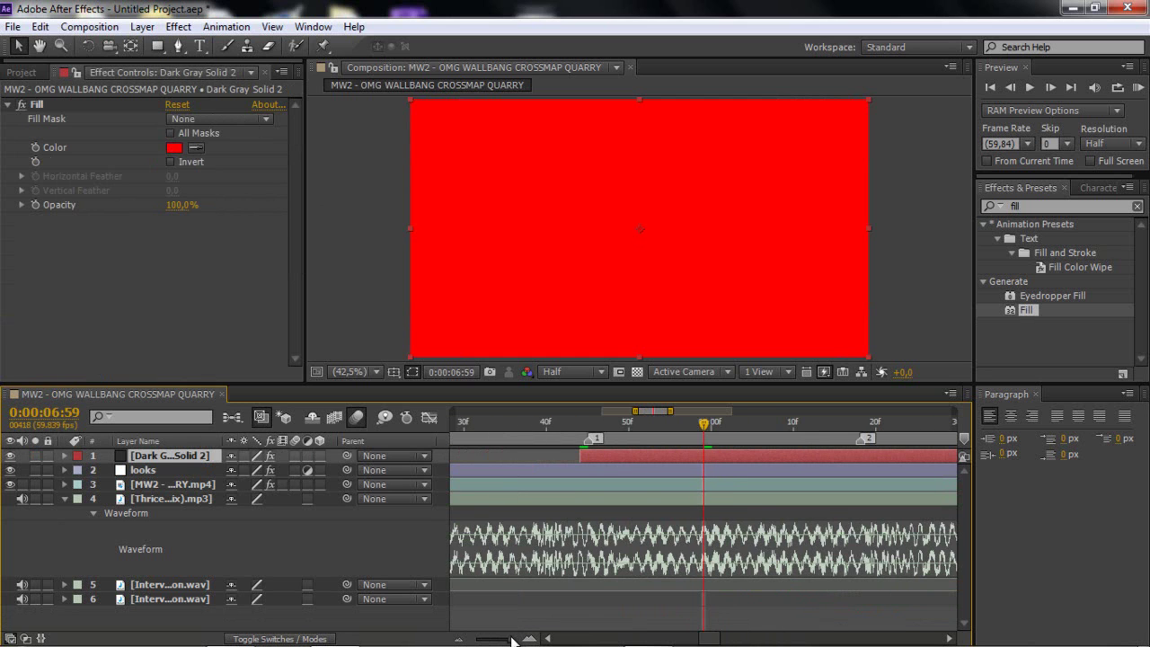
left_click_drag(510, 638, 517, 637)
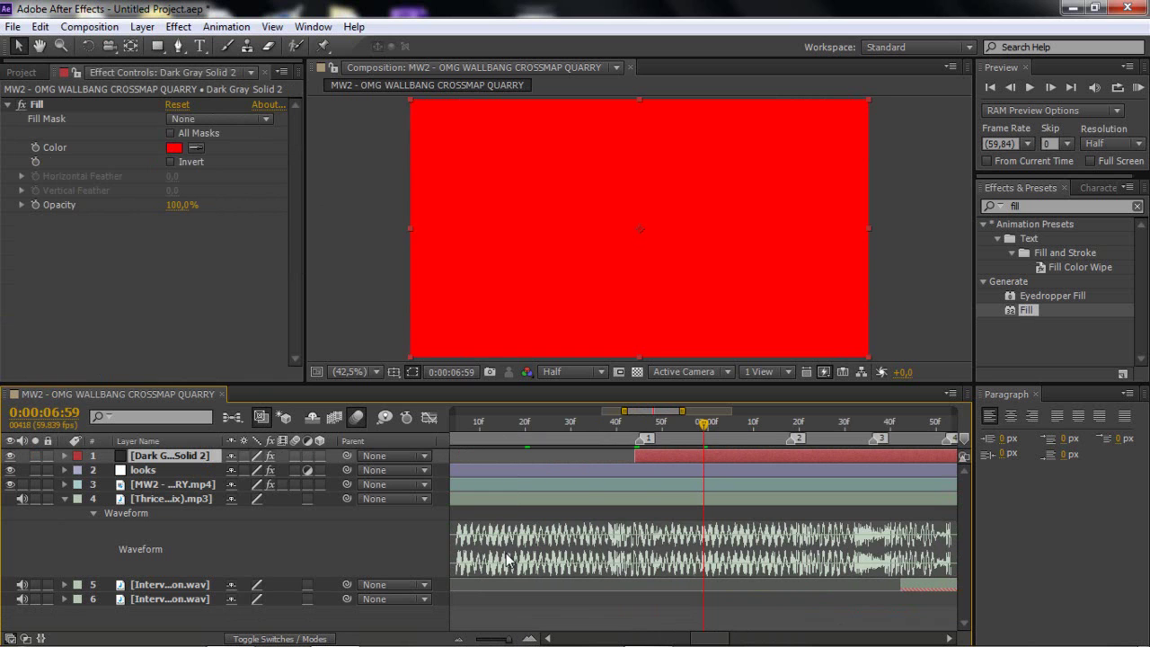
left_click(41, 26)
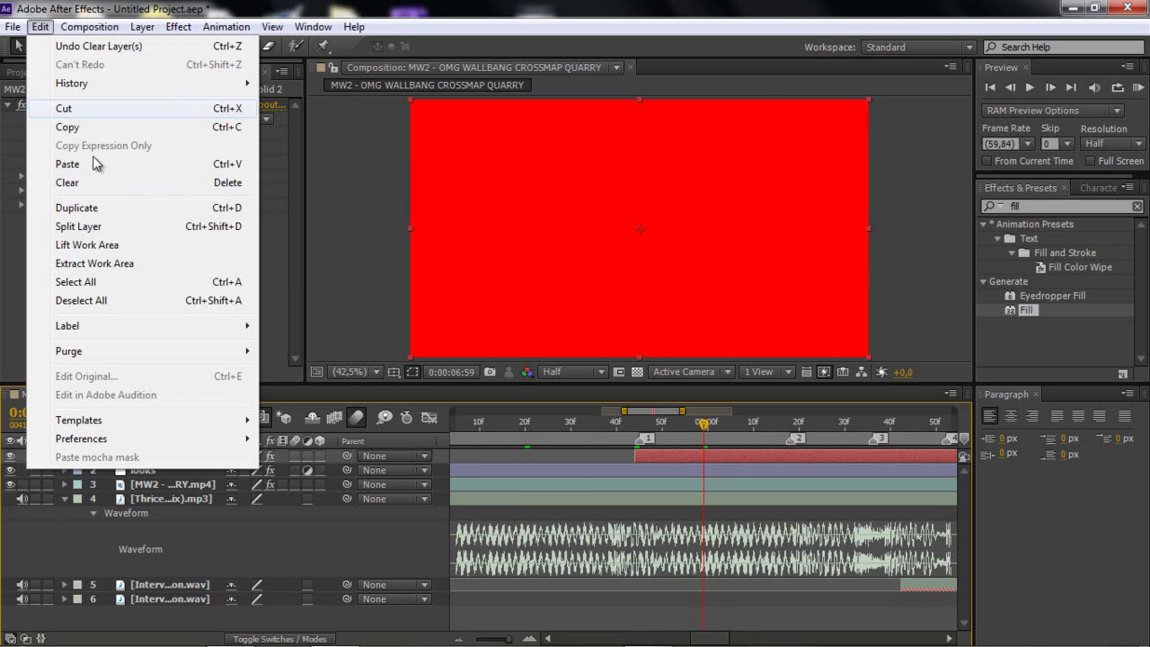
left_click(102, 230)
key("Delete")
left_click_drag(668, 422, 638, 428)
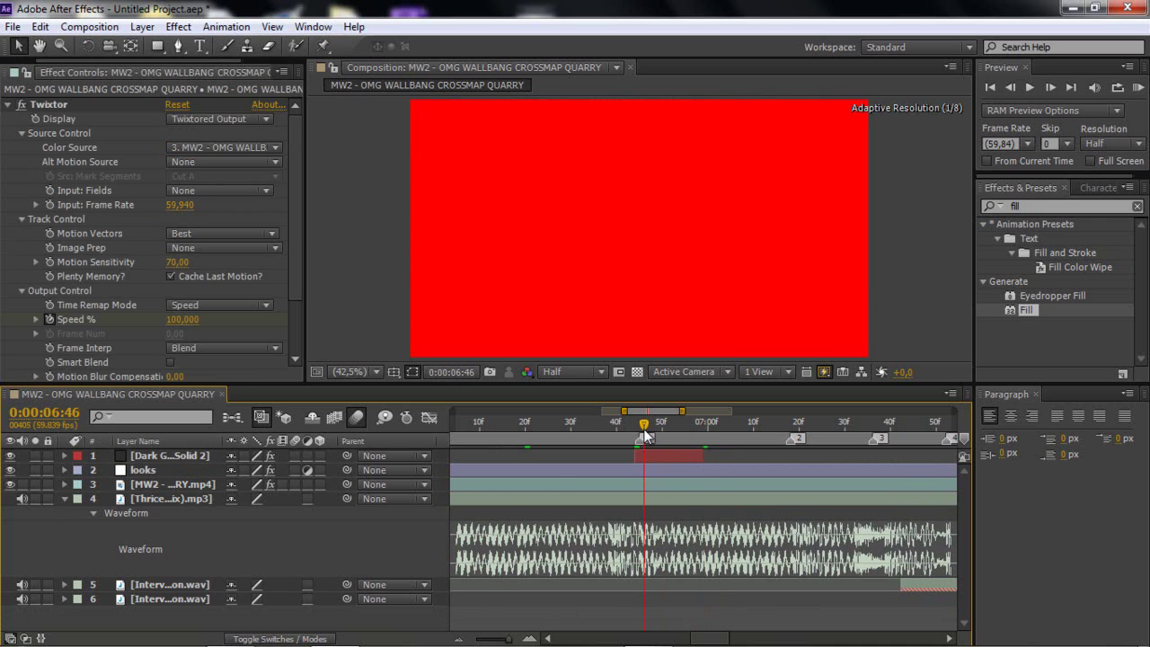
left_click_drag(492, 638, 486, 638)
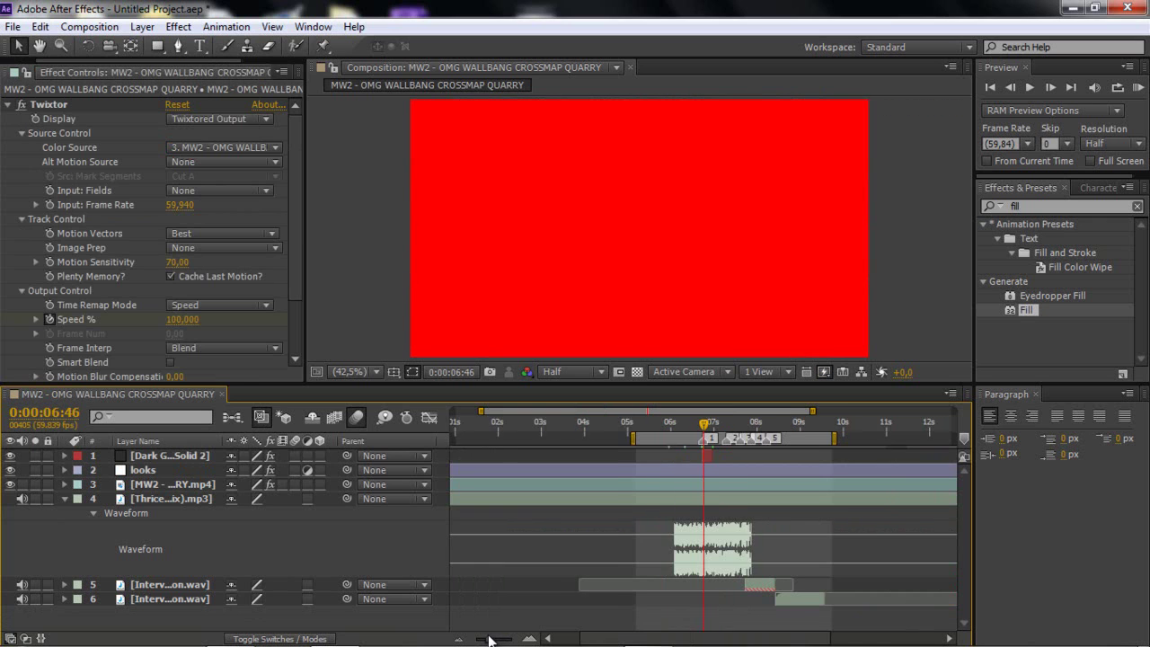
left_click(519, 637)
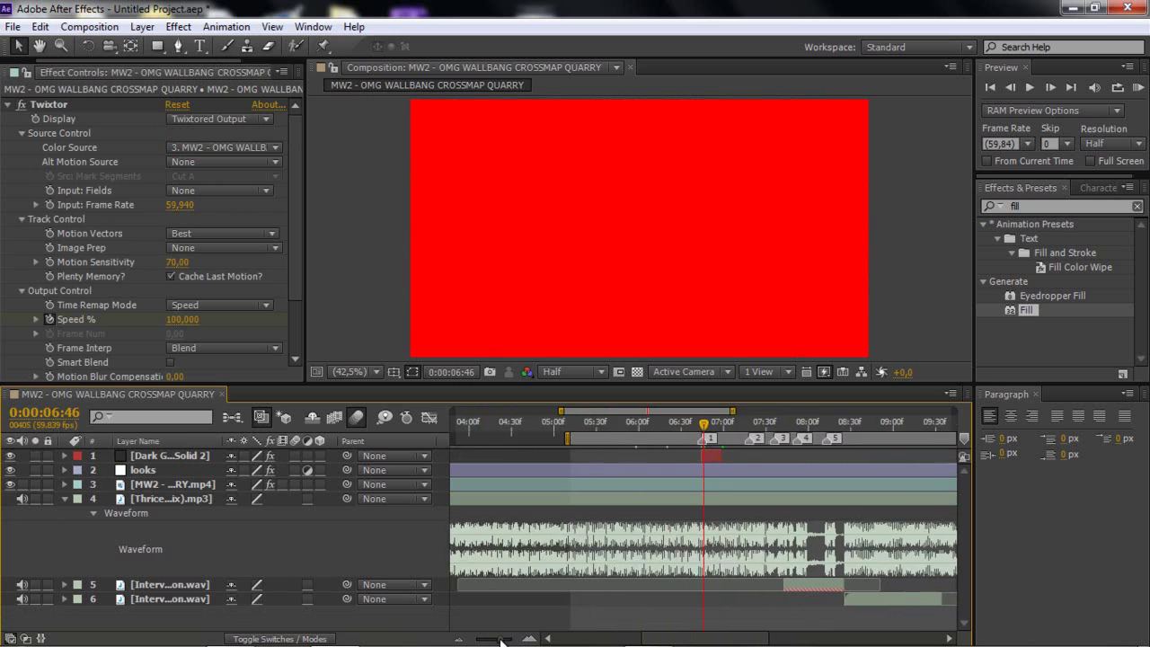
left_click(701, 455)
Step: Set the red solid's blending mode to Add and return the time to 0:00:06:44
right_click(702, 455)
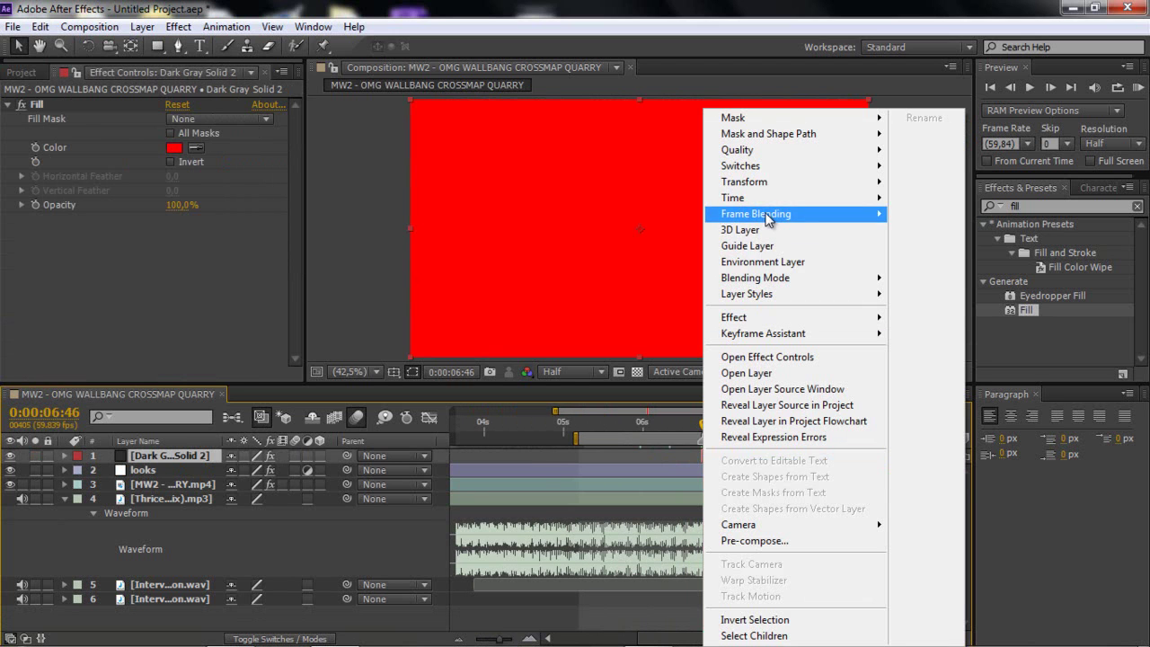
mouse_move(763, 277)
left_click(939, 279)
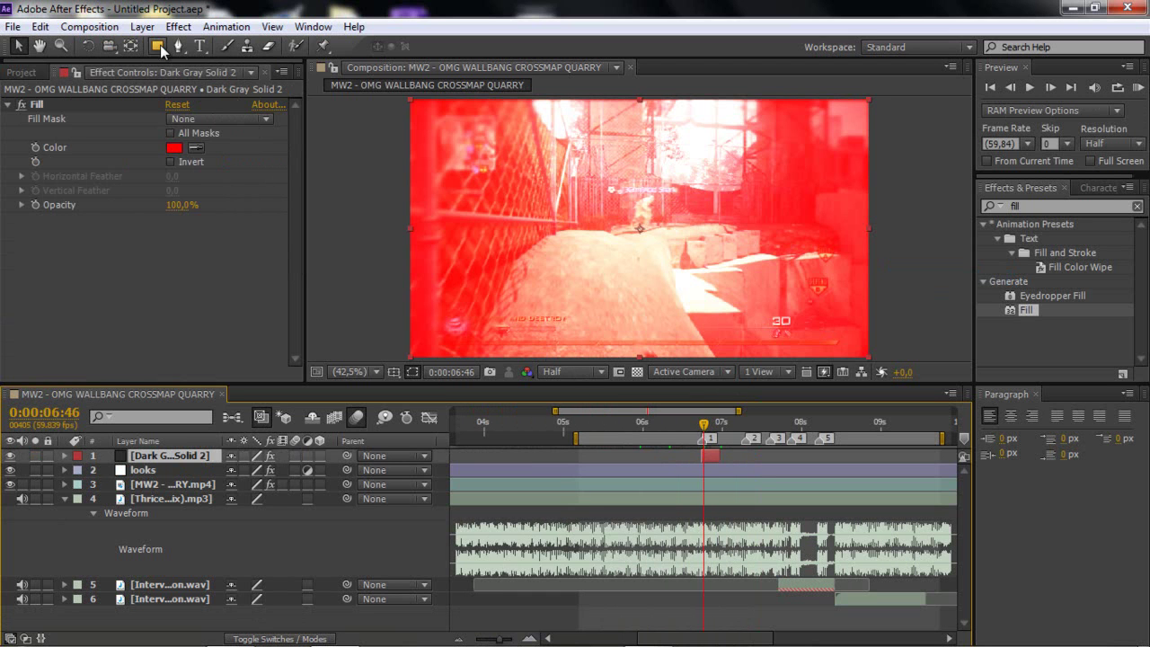
left_click(701, 427)
mouse_move(501, 639)
left_mouse_down()
mouse_move(488, 639)
mouse_move(530, 638)
mouse_move(493, 639)
left_mouse_up()
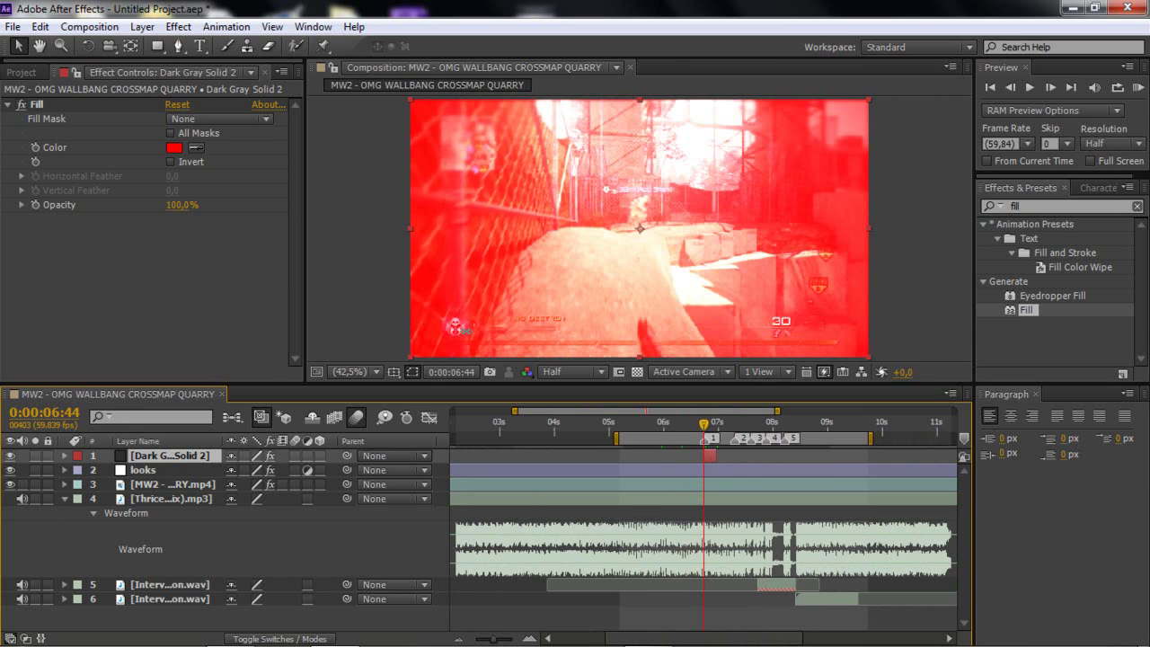
left_click(175, 44)
Step: Draw a closed four-point rectangular mask on the red solid covering the frame's left edge
left_click(477, 101)
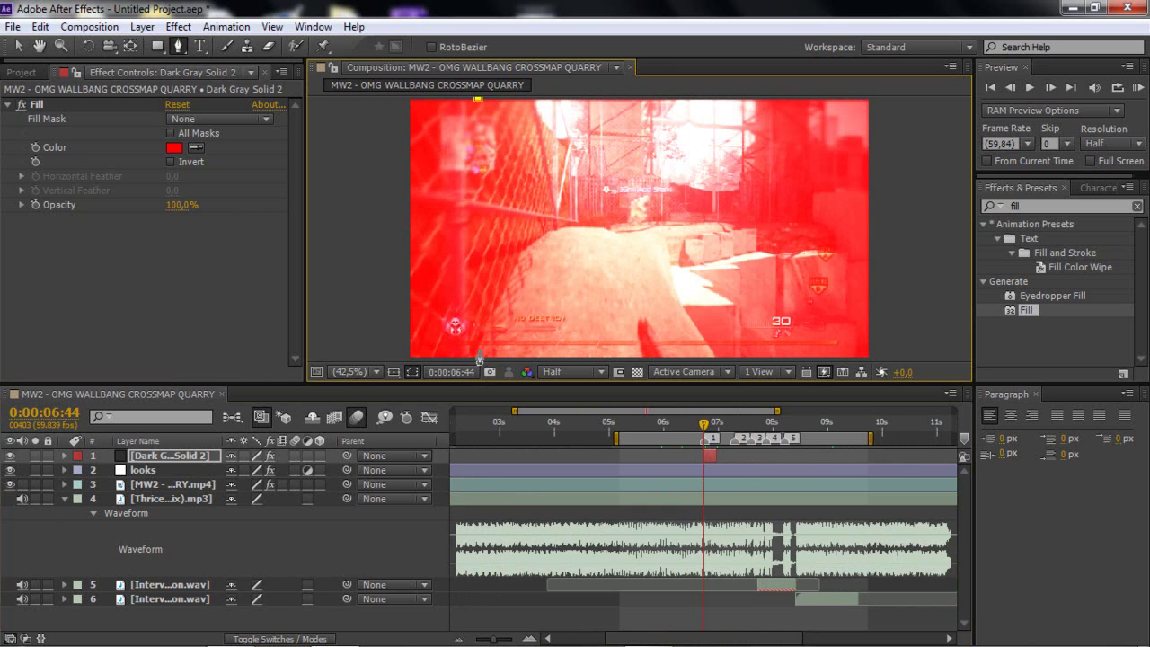
key("ctrl+z")
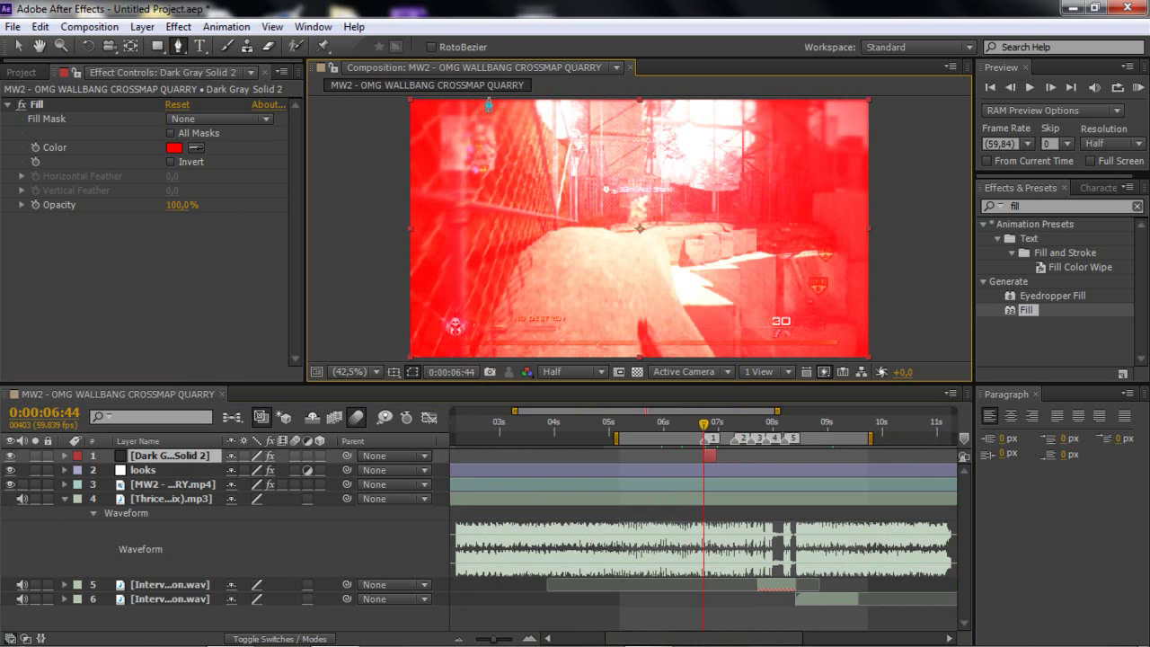
left_click(488, 100)
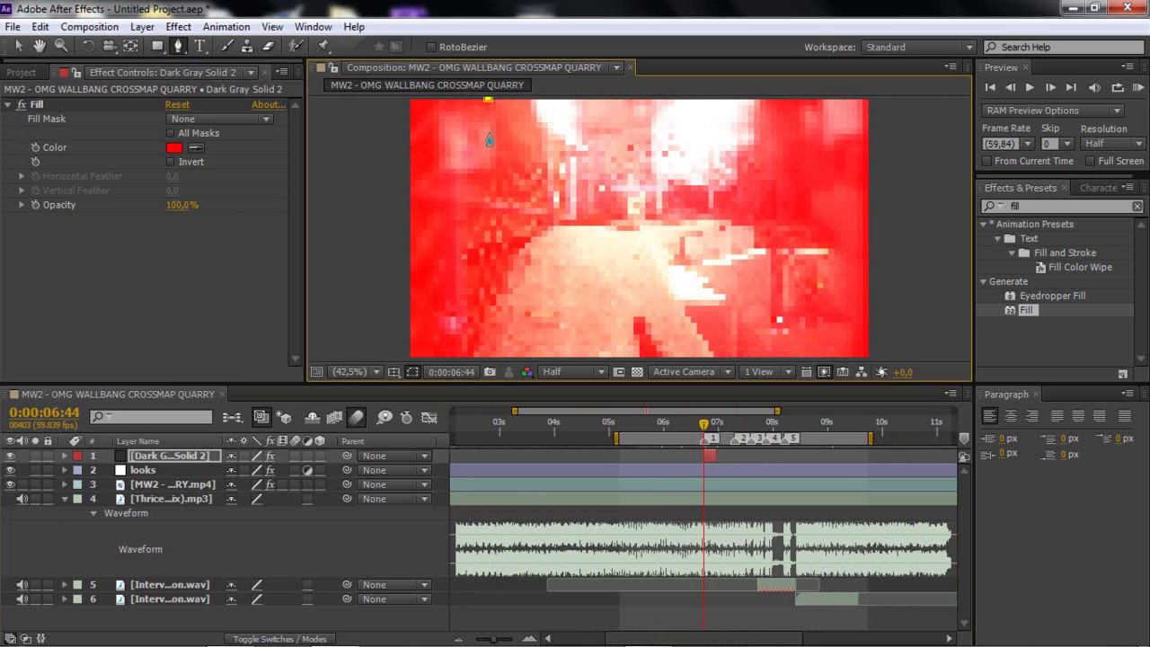
left_click(489, 358)
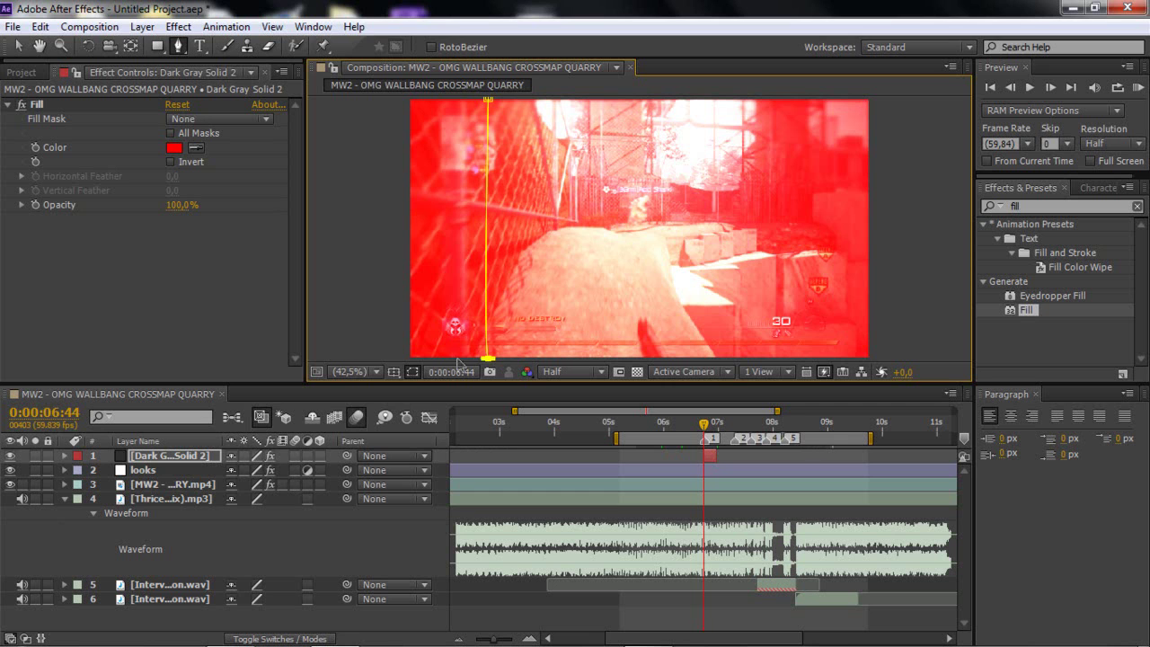
key("ctrl+z")
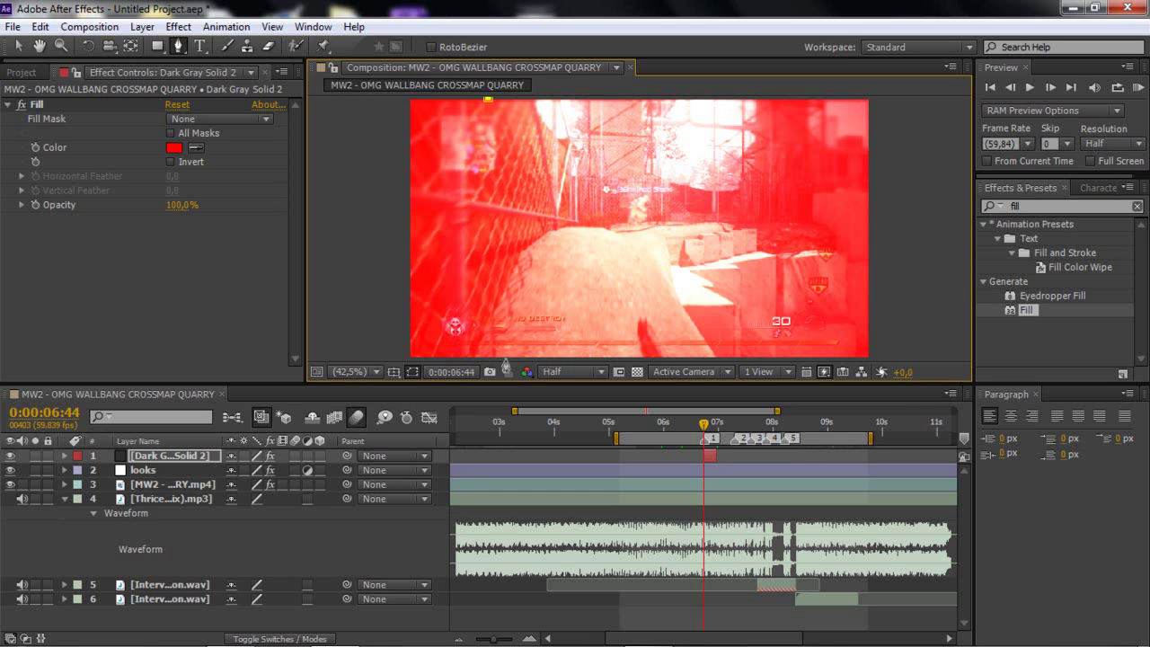
left_click(488, 360)
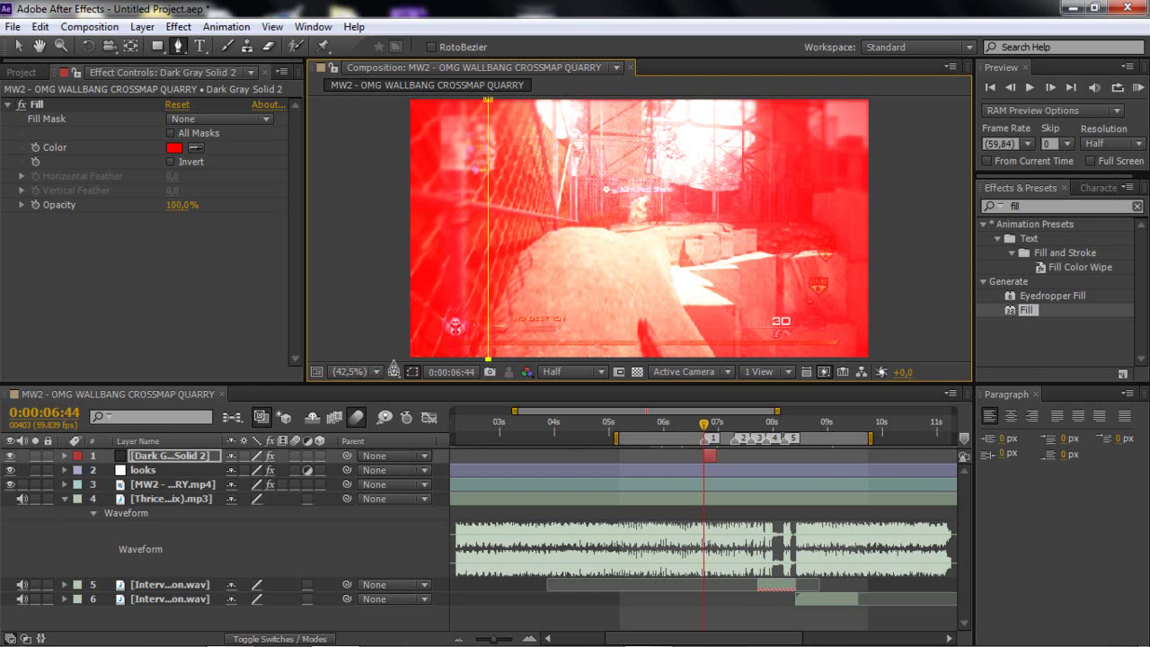
left_click(405, 359)
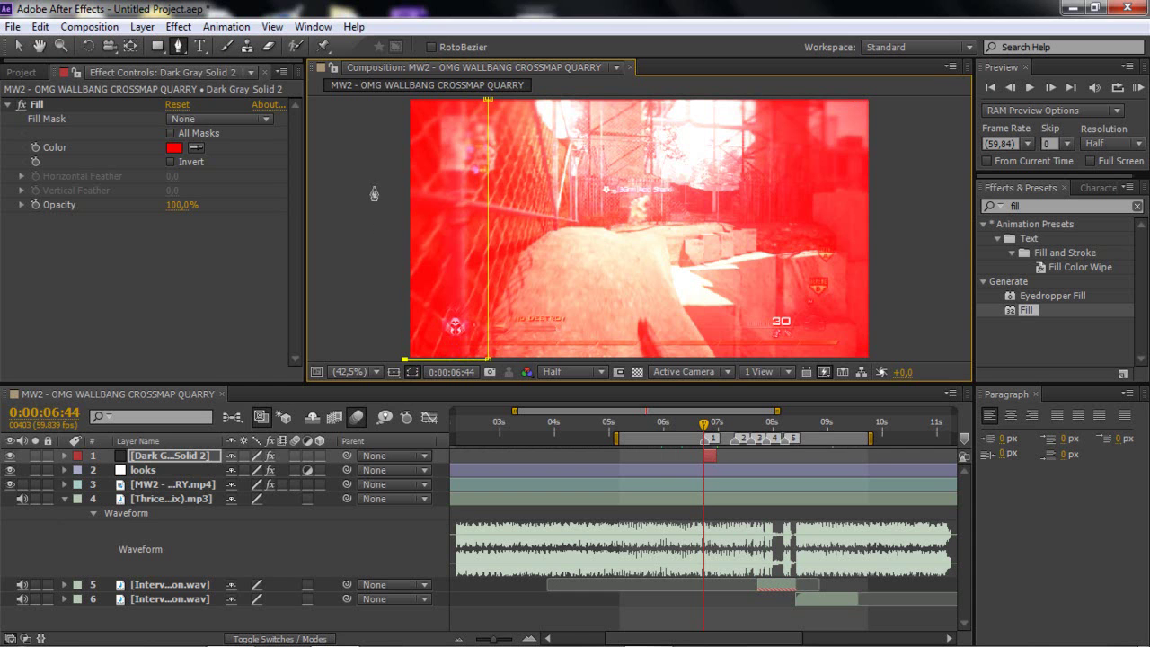
left_click(405, 99)
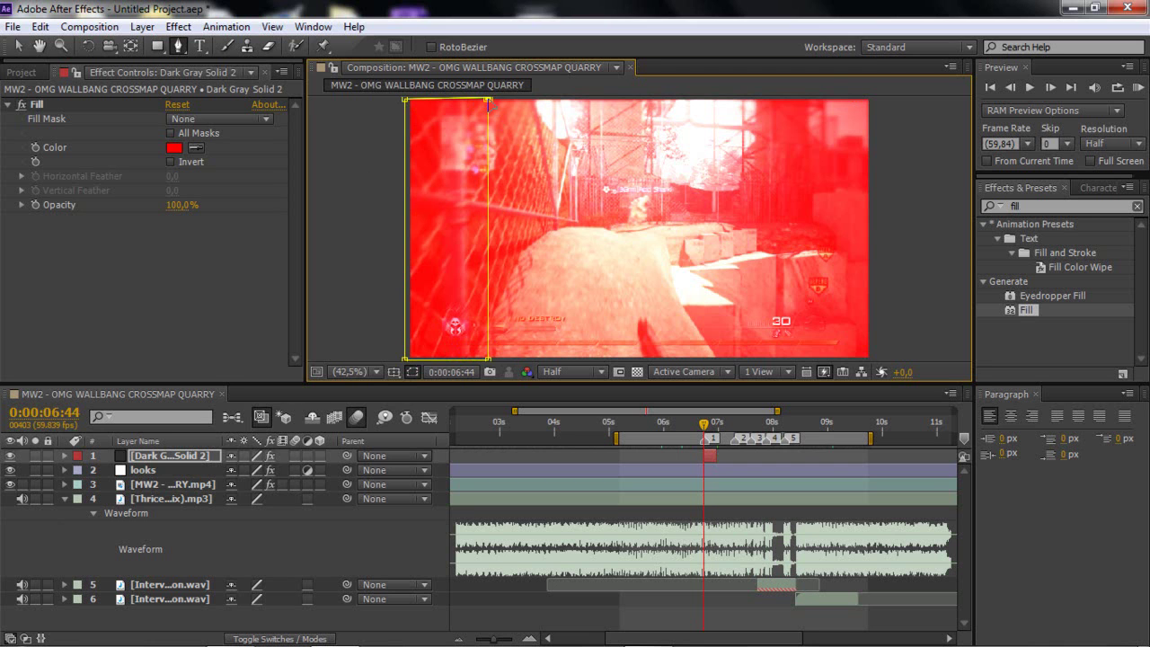
left_click(488, 101)
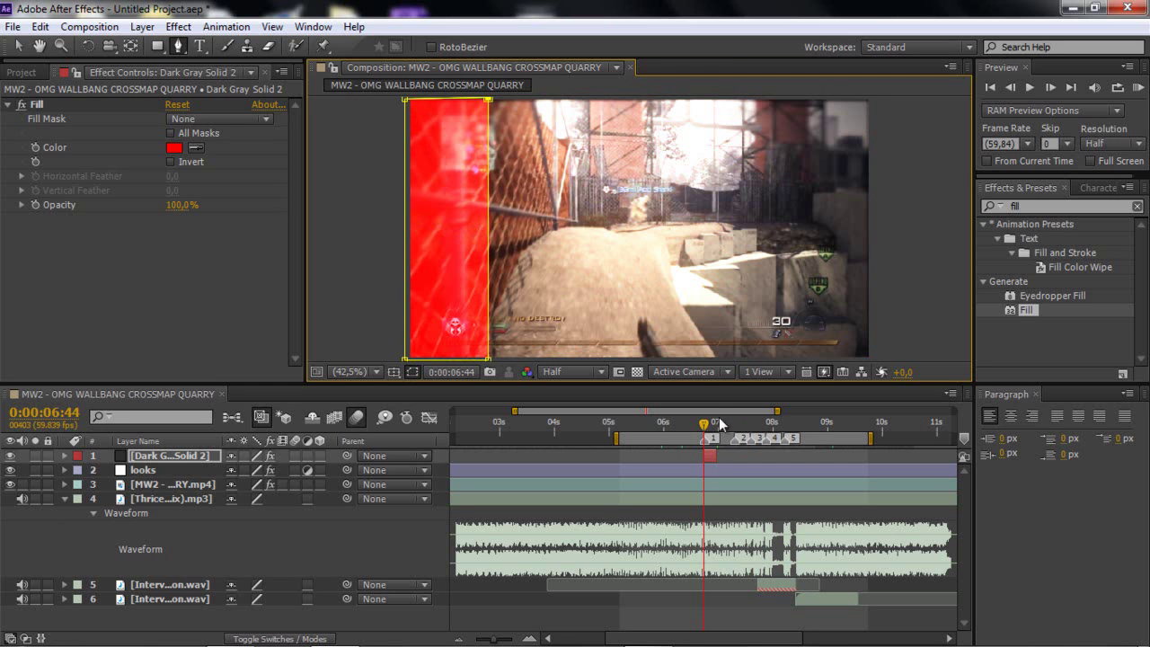
left_click(179, 458)
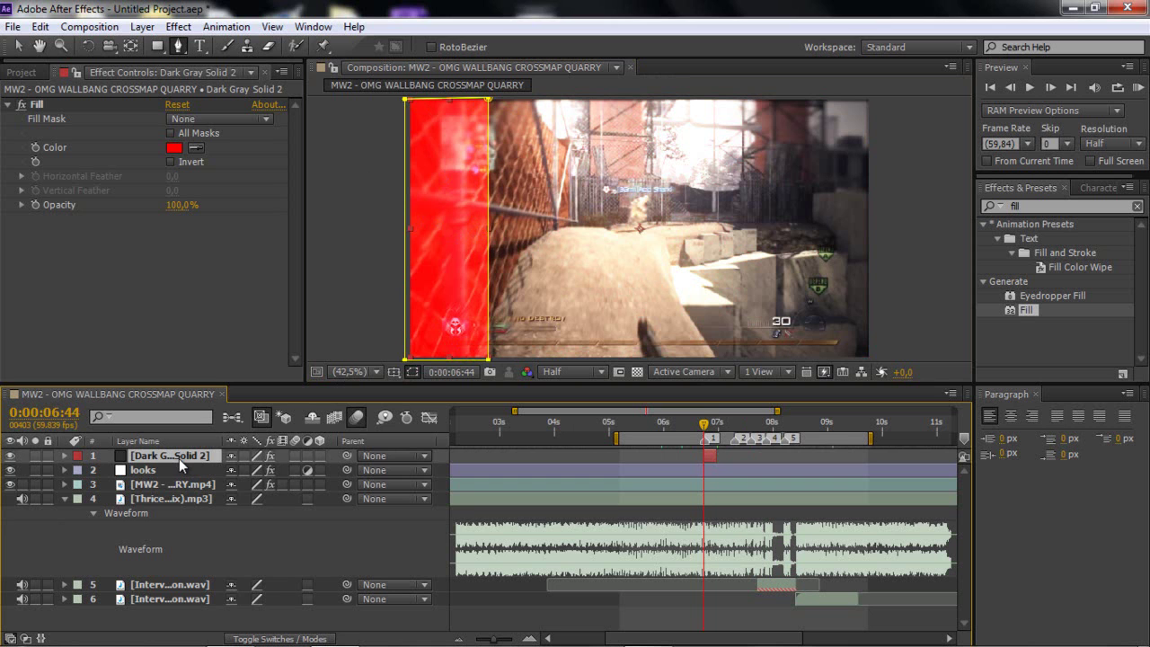
Step: Duplicate the red strip twice and move the copies to the frame's centre and right edge
key("ctrl+d")
key("ctrl+d")
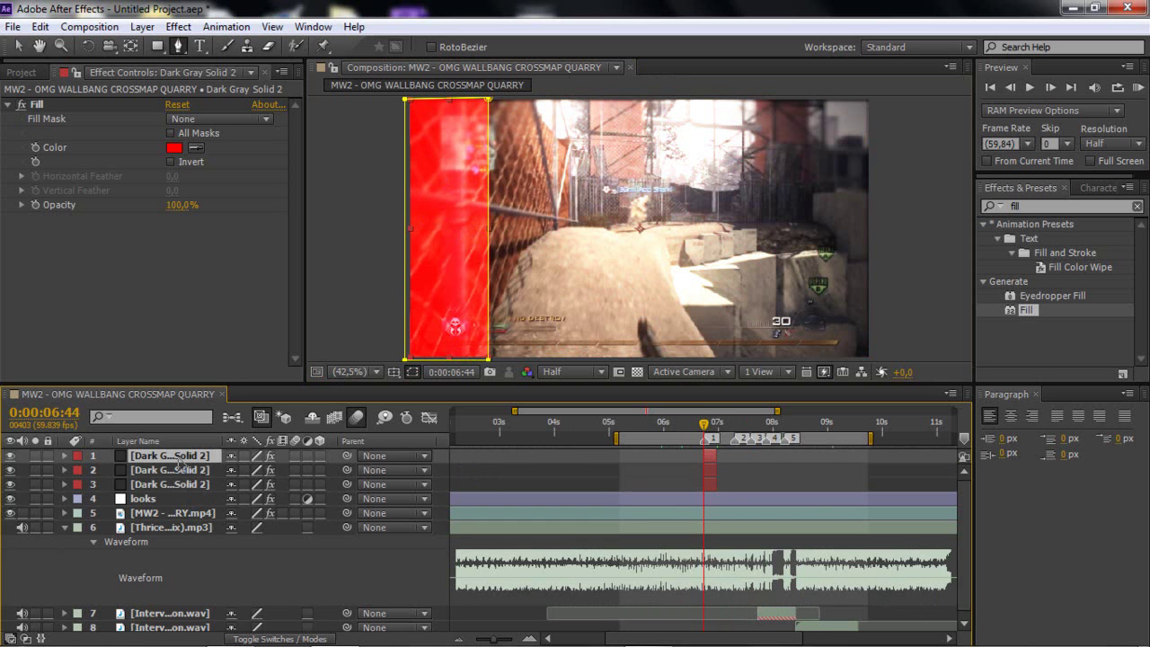
left_click(18, 46)
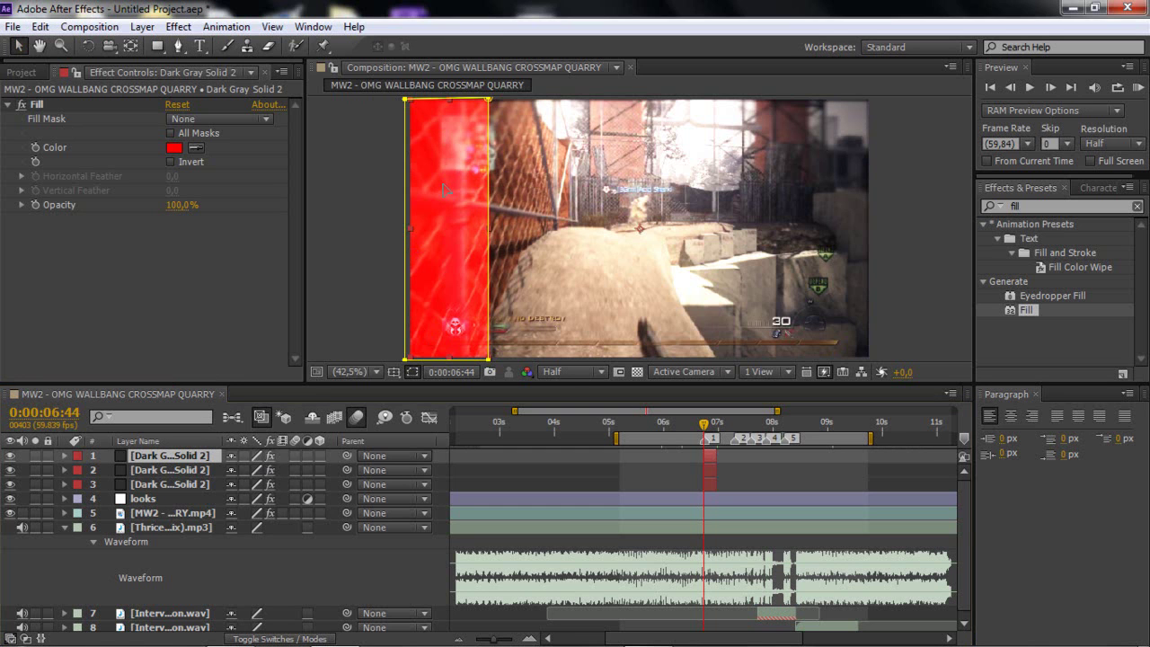
left_click_drag(452, 189, 631, 192)
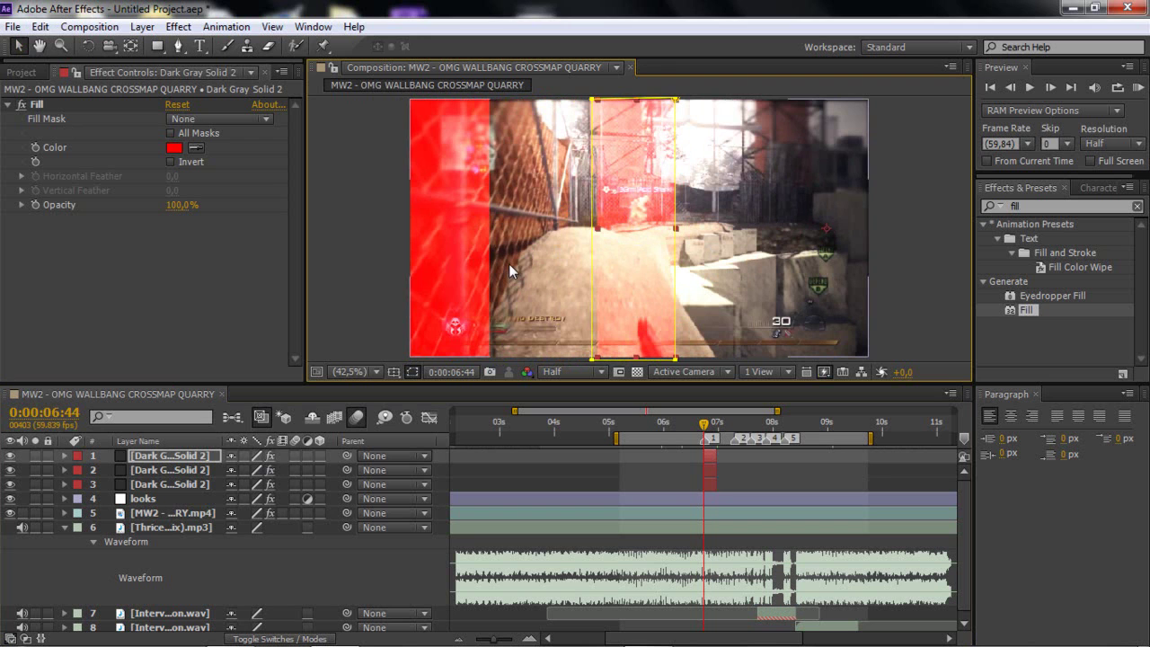
left_click(705, 468)
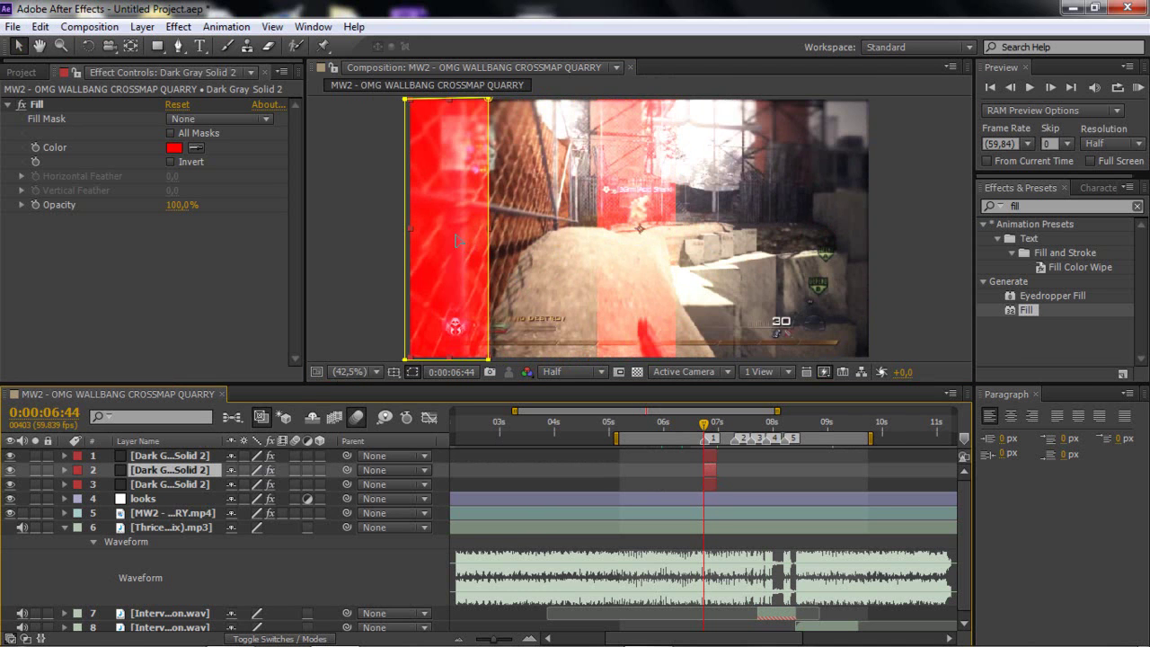
left_click_drag(517, 243, 827, 259)
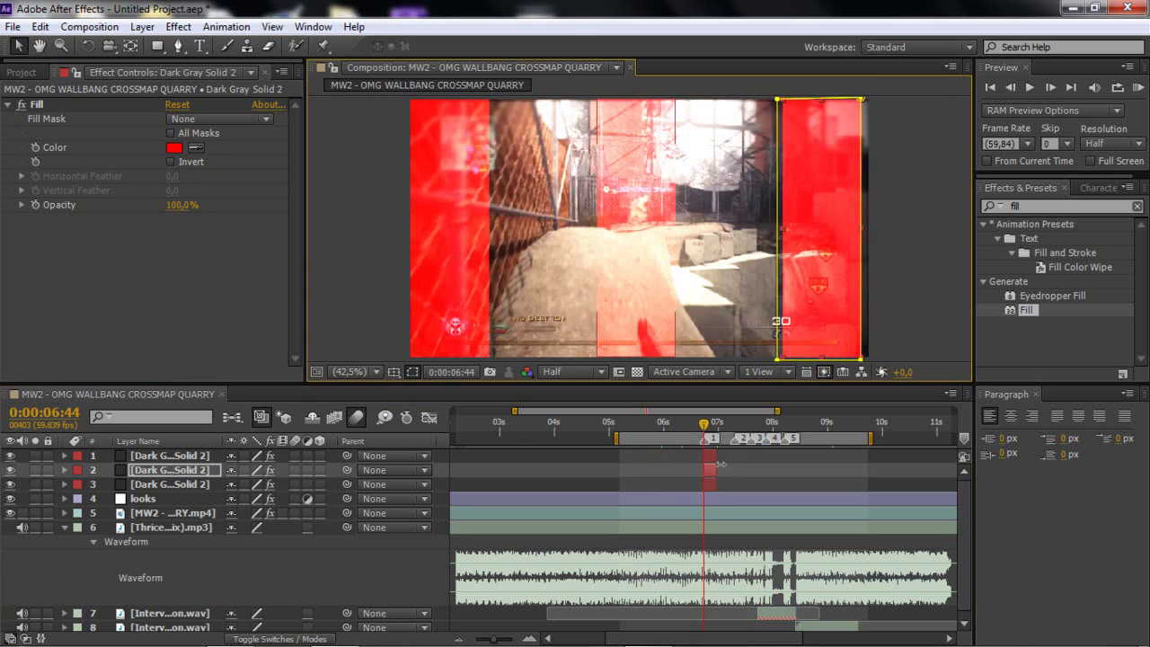
Step: Nudge the left red strip slightly right and step the playhead back a frame
left_click(710, 482)
left_click_drag(432, 217, 437, 216)
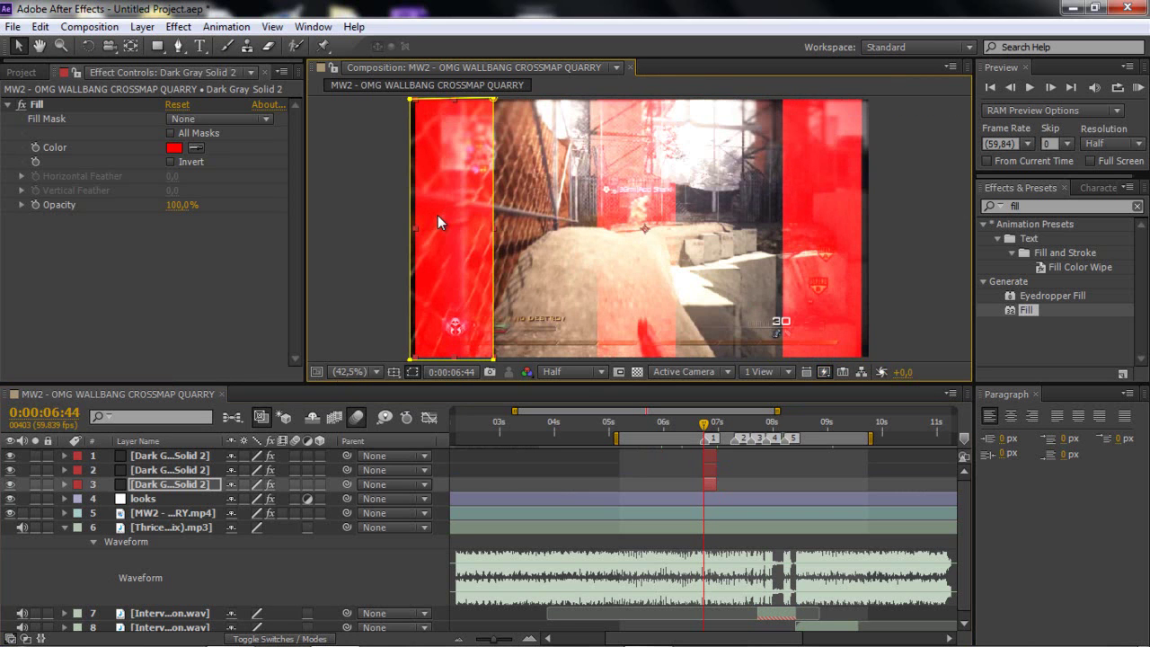
left_click(696, 498)
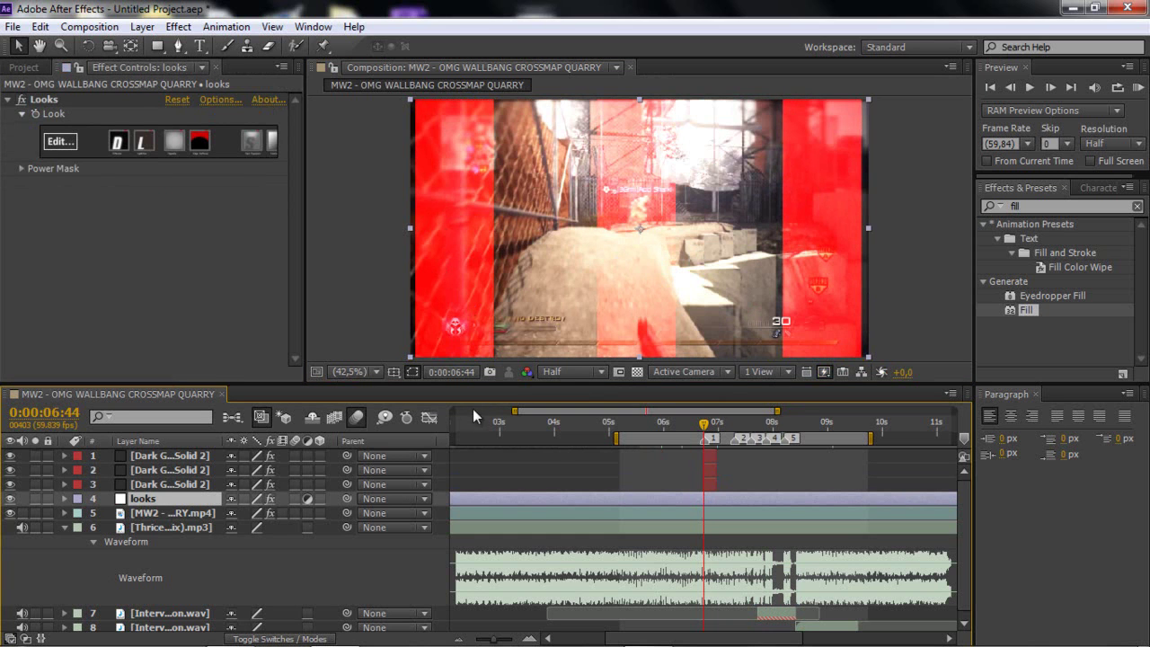
left_click(172, 482)
left_click(177, 468)
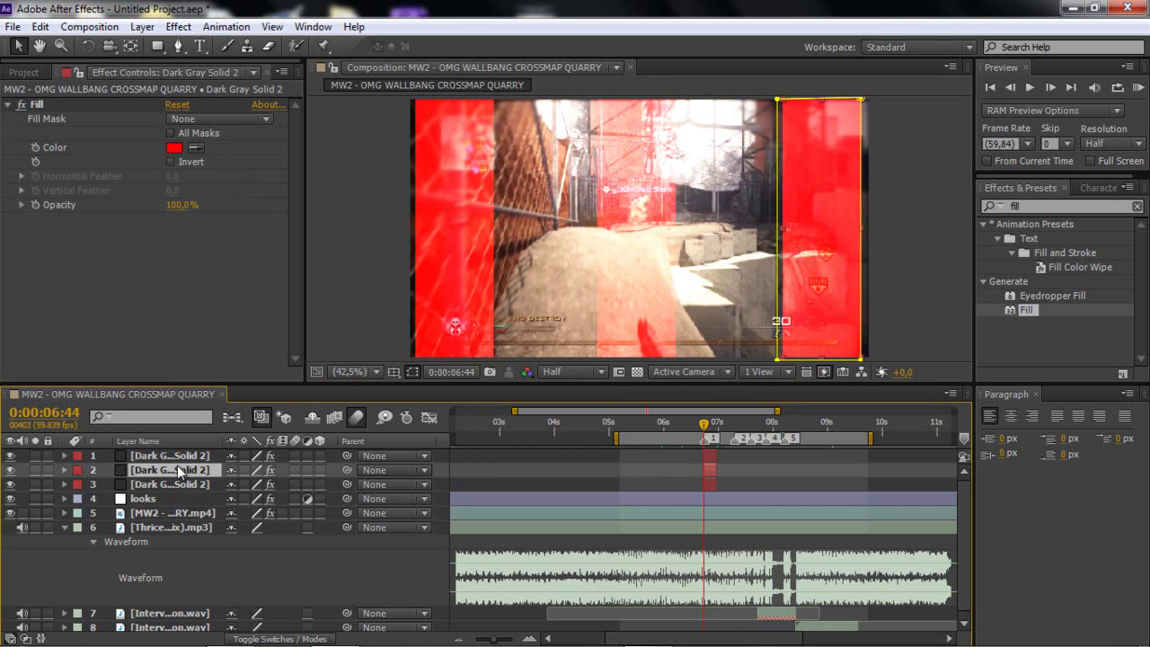
left_click(177, 456)
left_click_drag(704, 423, 703, 429)
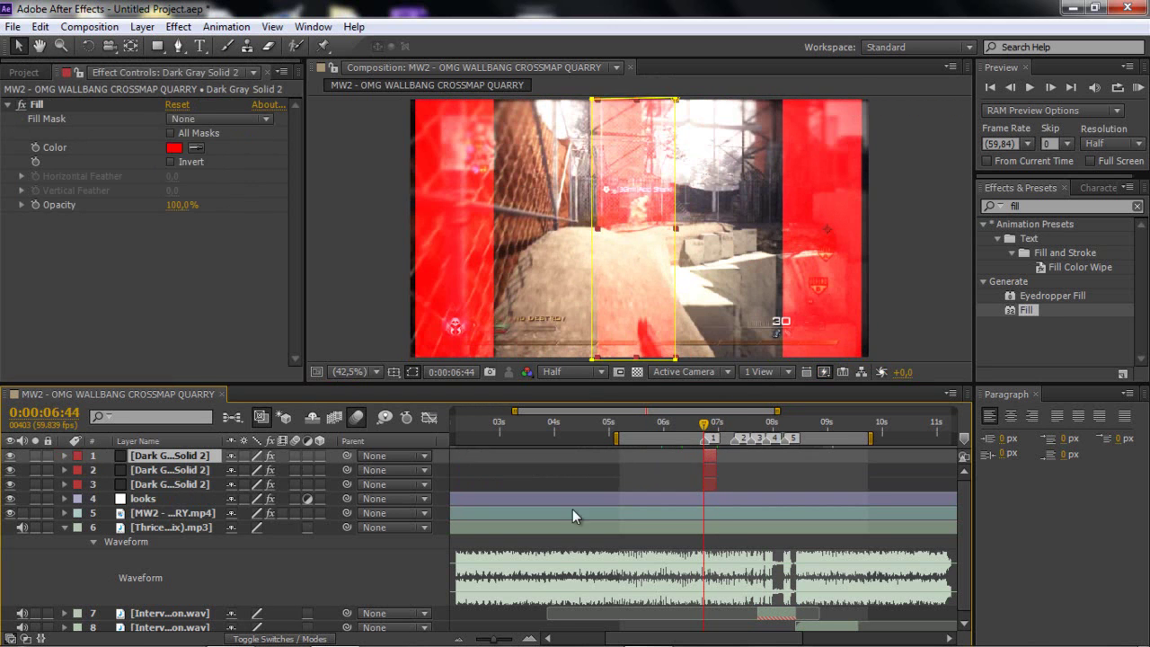
Step: Start the first strip's clip later, move to 0:00:06:45, and select all three strip layers
left_click_drag(507, 639, 519, 639)
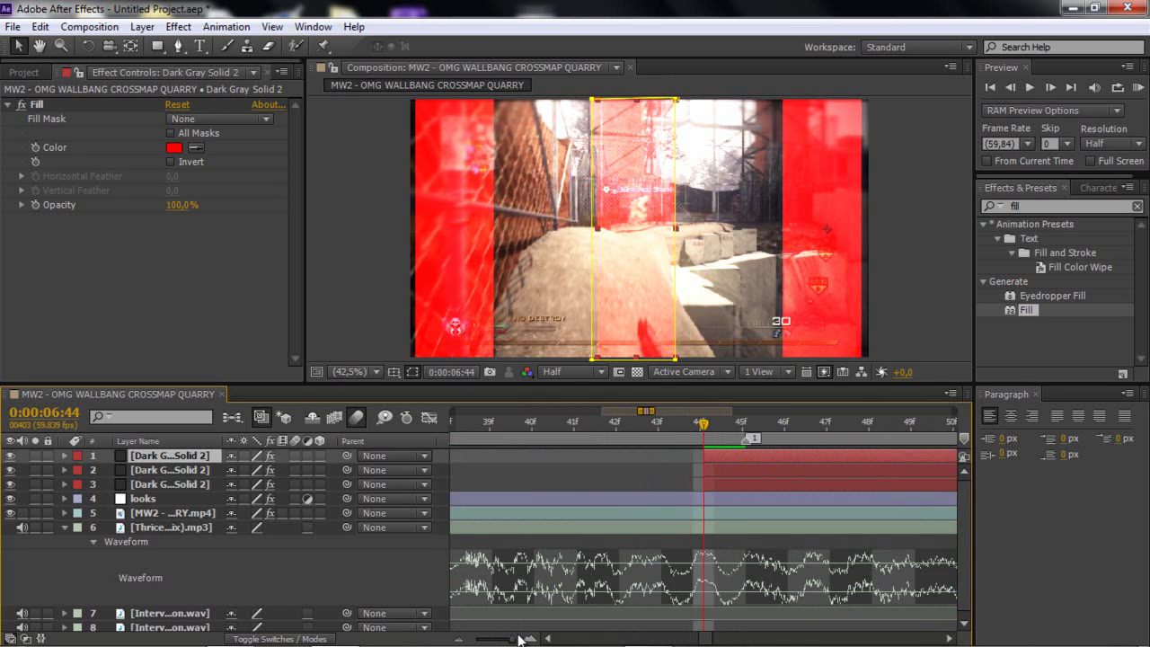
left_click_drag(731, 457, 778, 482)
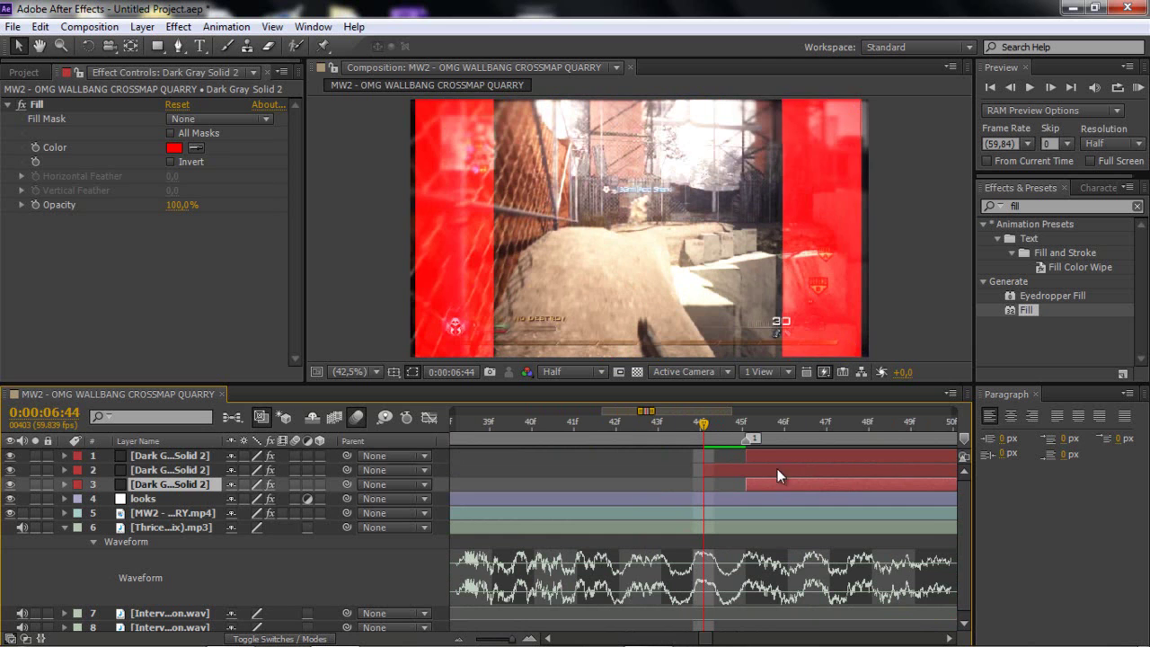
left_click_drag(511, 639, 489, 638)
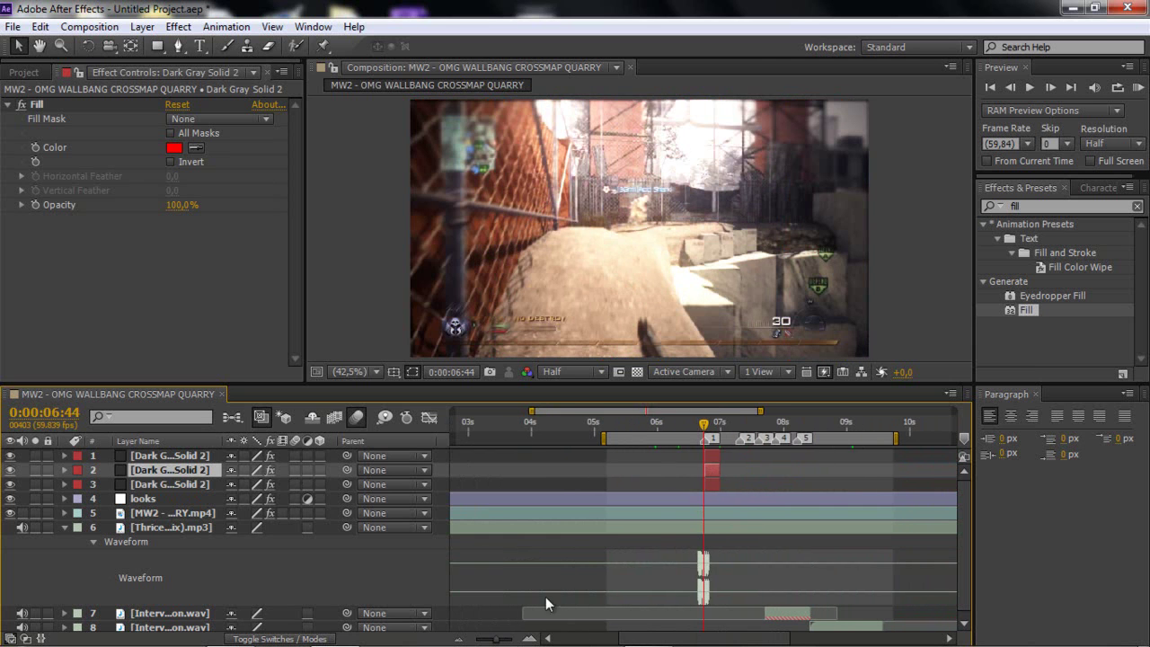
left_click(1048, 87)
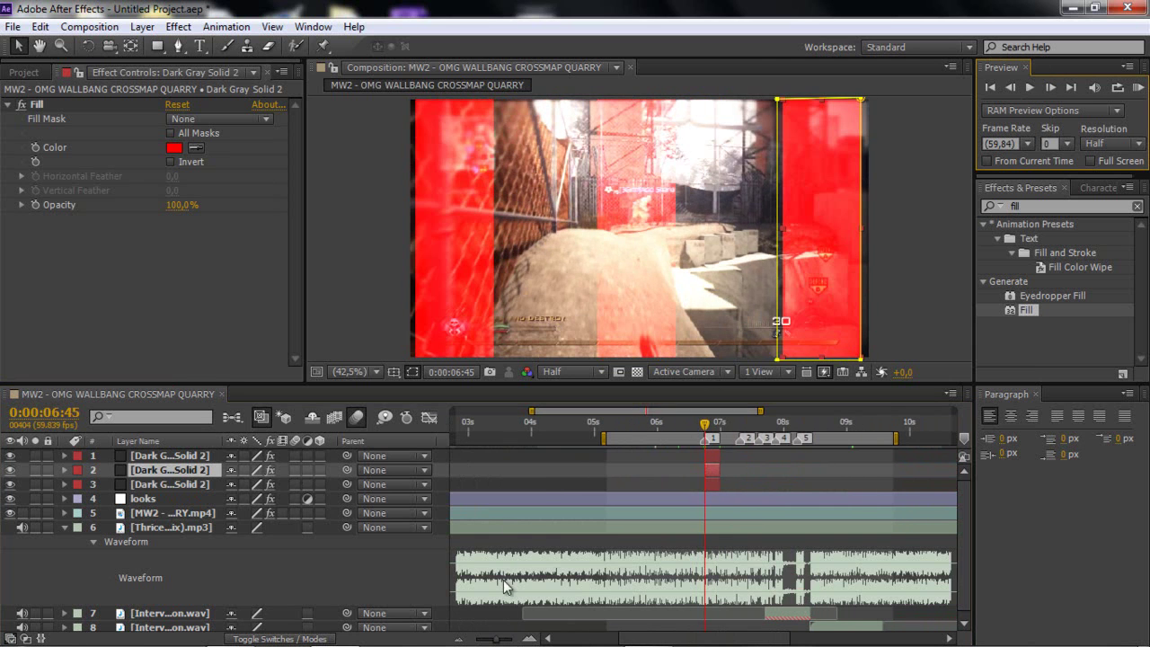
left_click_drag(494, 638, 509, 640)
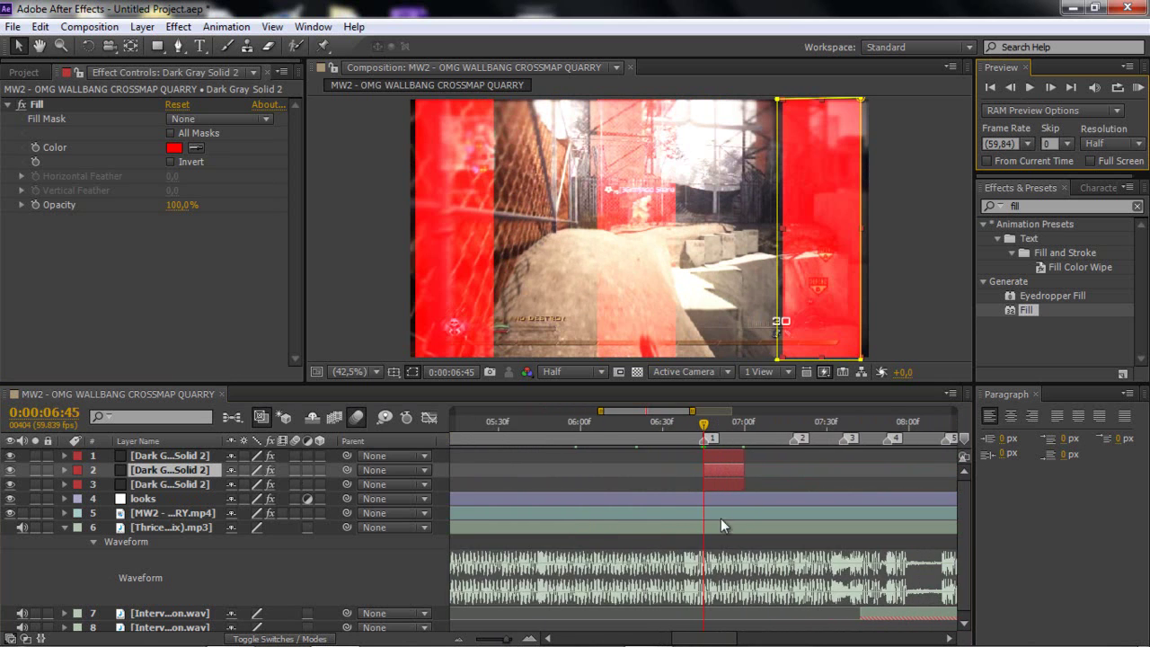
left_click(716, 456)
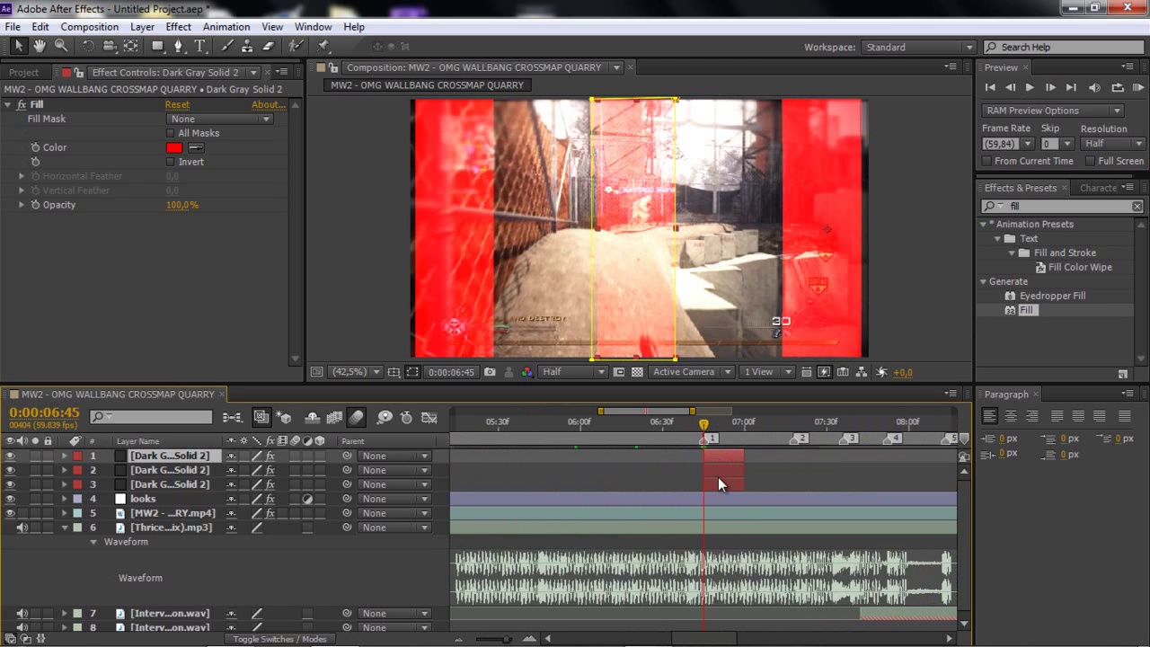
left_click(718, 472, "shift")
left_click(717, 484, "shift")
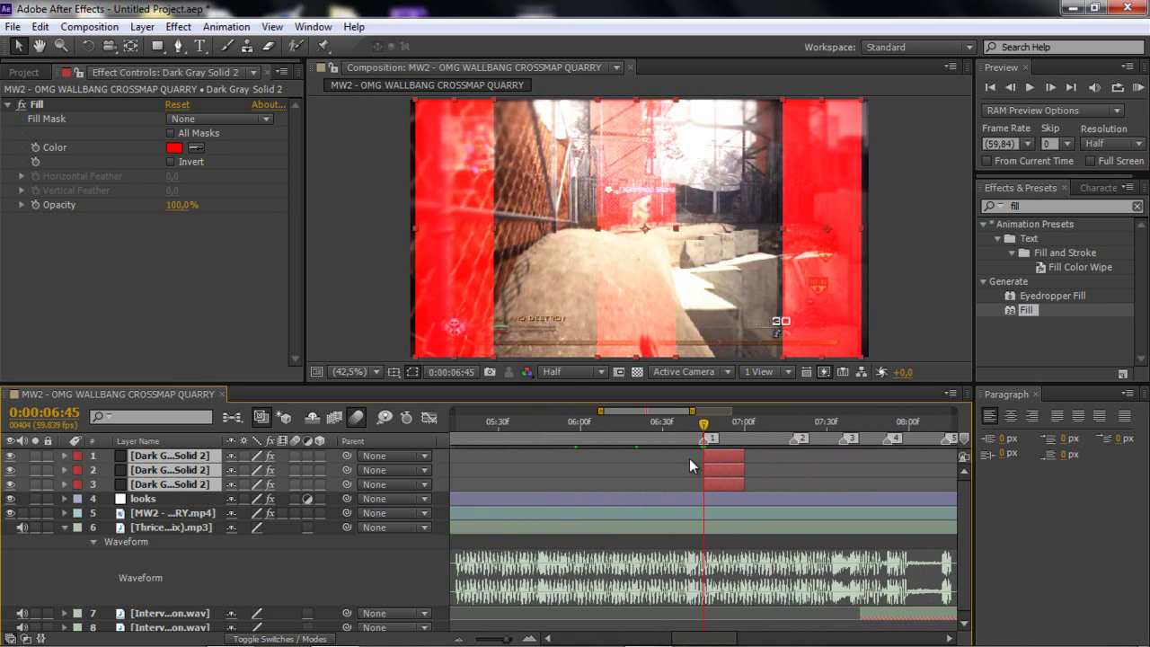
Step: Keyframe the three strips' opacity at 0% at 6:45 and 100% at 6:48
key("t")
left_click(107, 470)
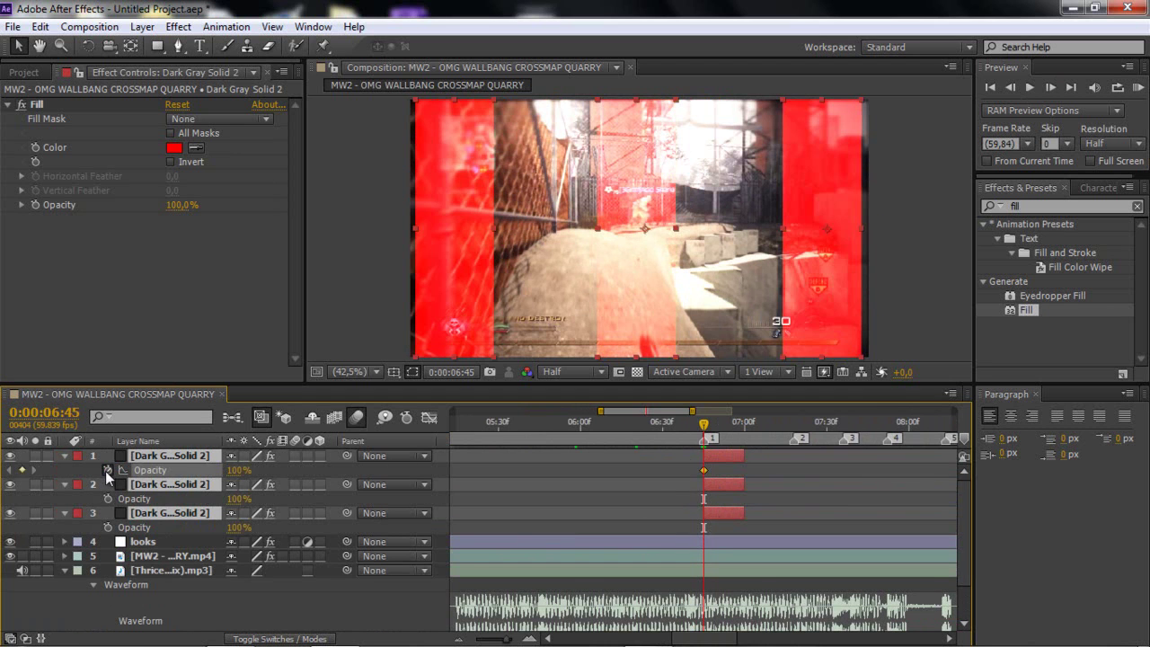
left_click_drag(238, 470, 7, 485)
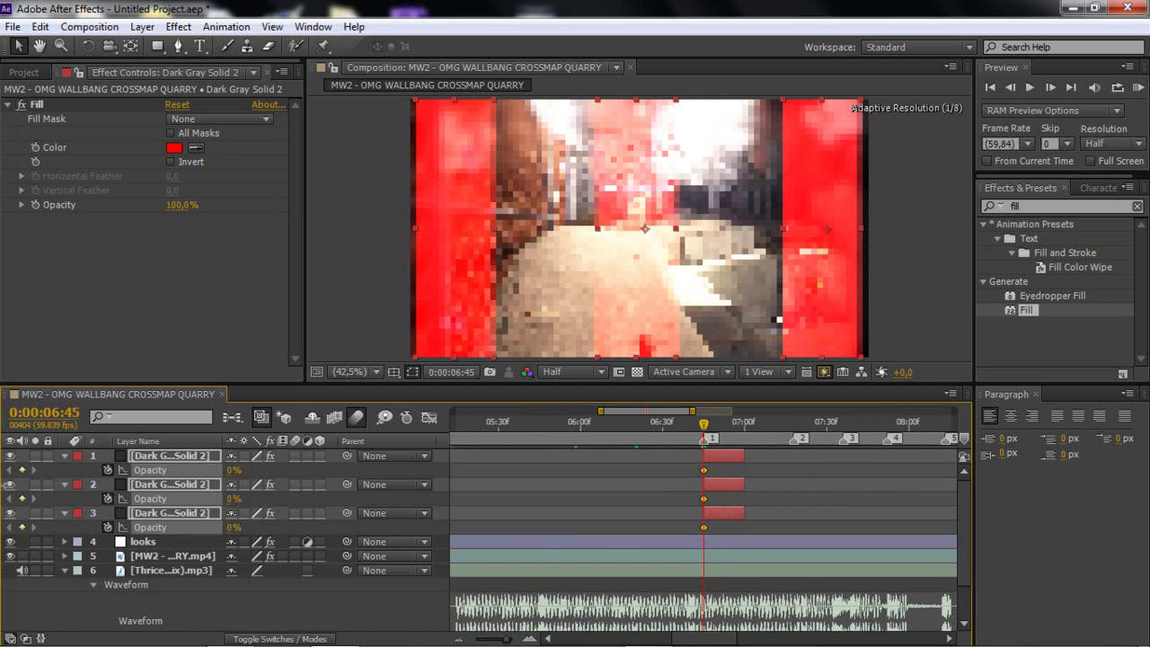
left_click(713, 422)
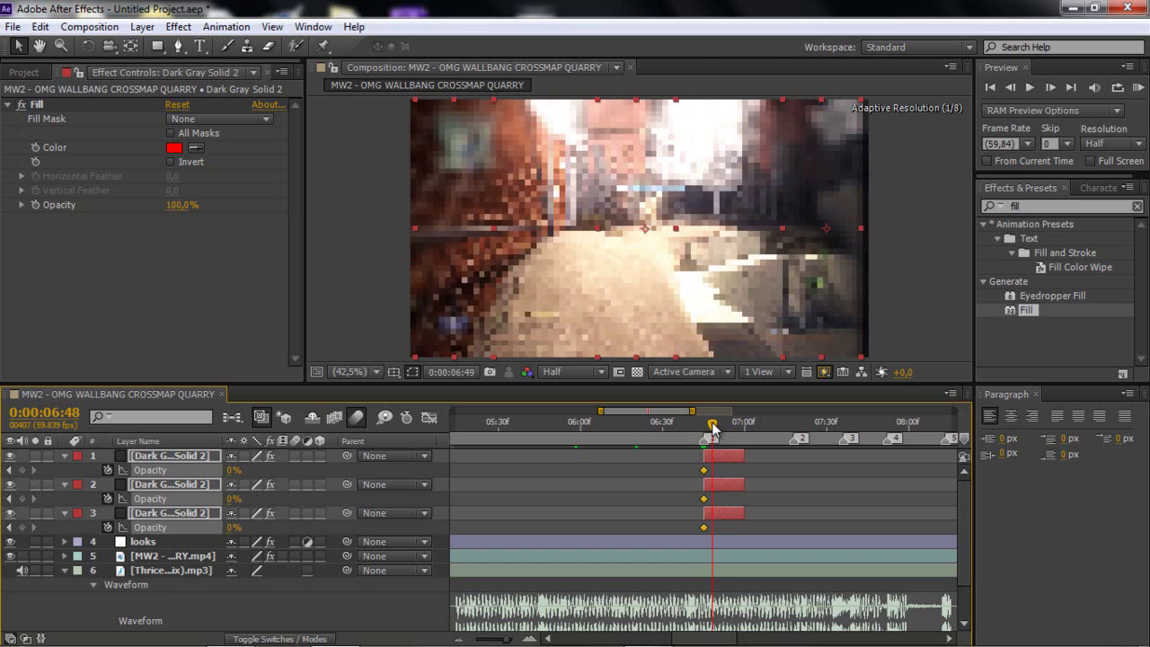
left_click_drag(714, 428, 711, 428)
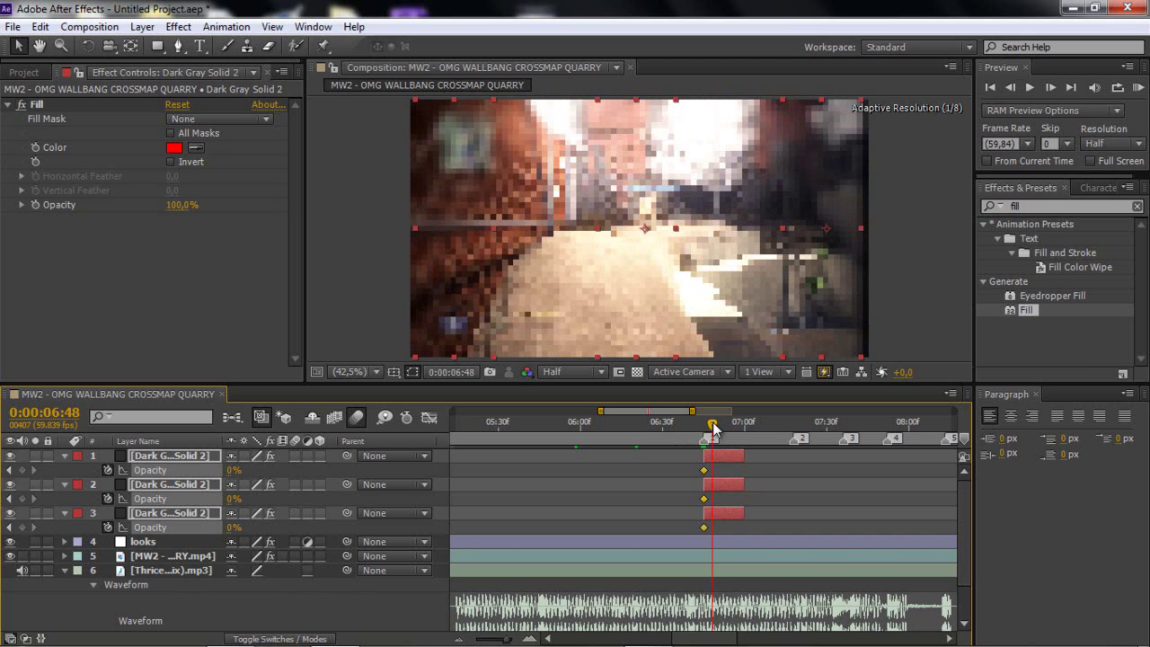
left_click_drag(236, 470, 413, 470)
left_click(730, 427)
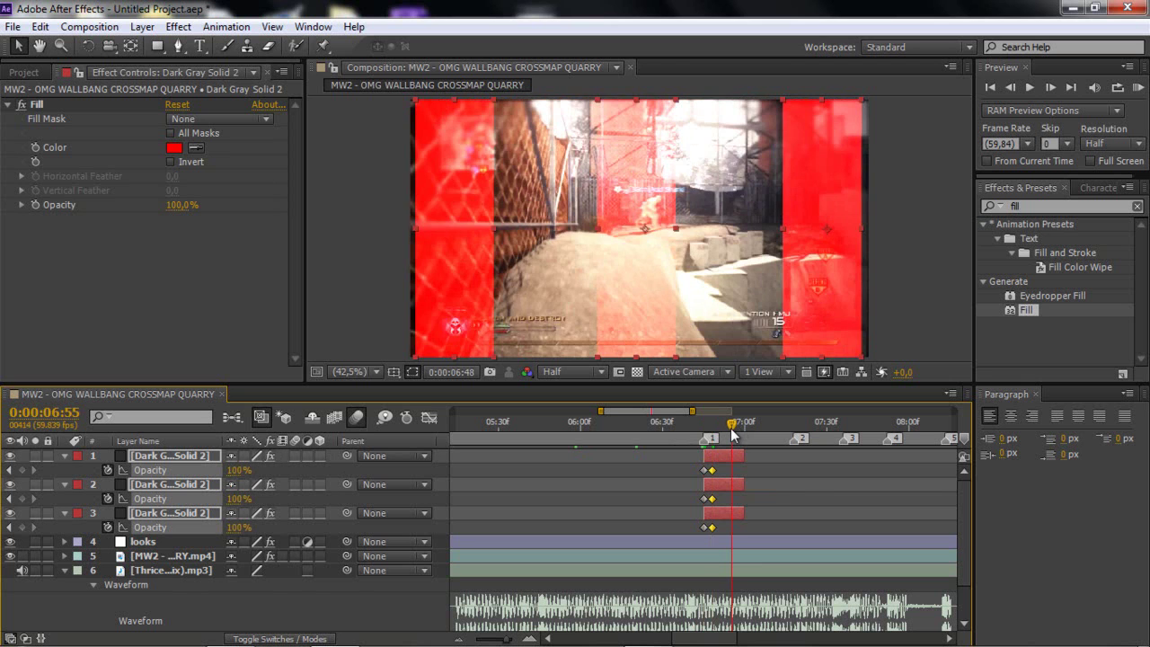
Step: Add opacity keyframes of 100% at 6:54 and 0% at 7:00, then select all keyframes
left_click_drag(730, 427, 727, 425)
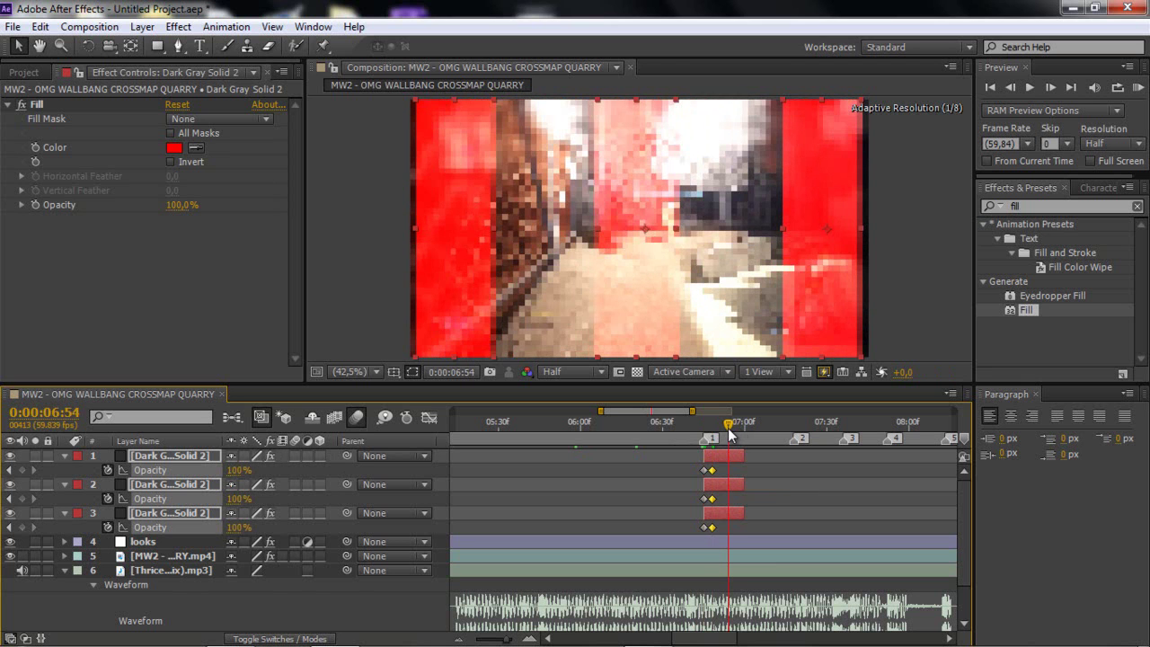
left_click(22, 470)
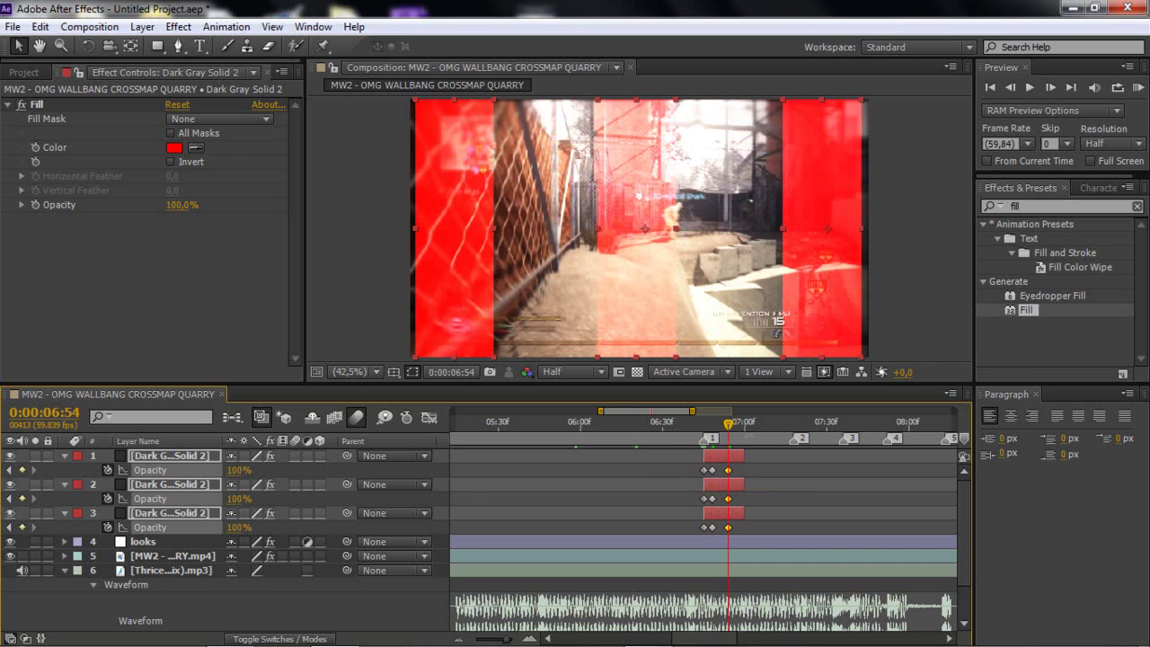
left_click(740, 422)
left_click_drag(743, 427, 745, 423)
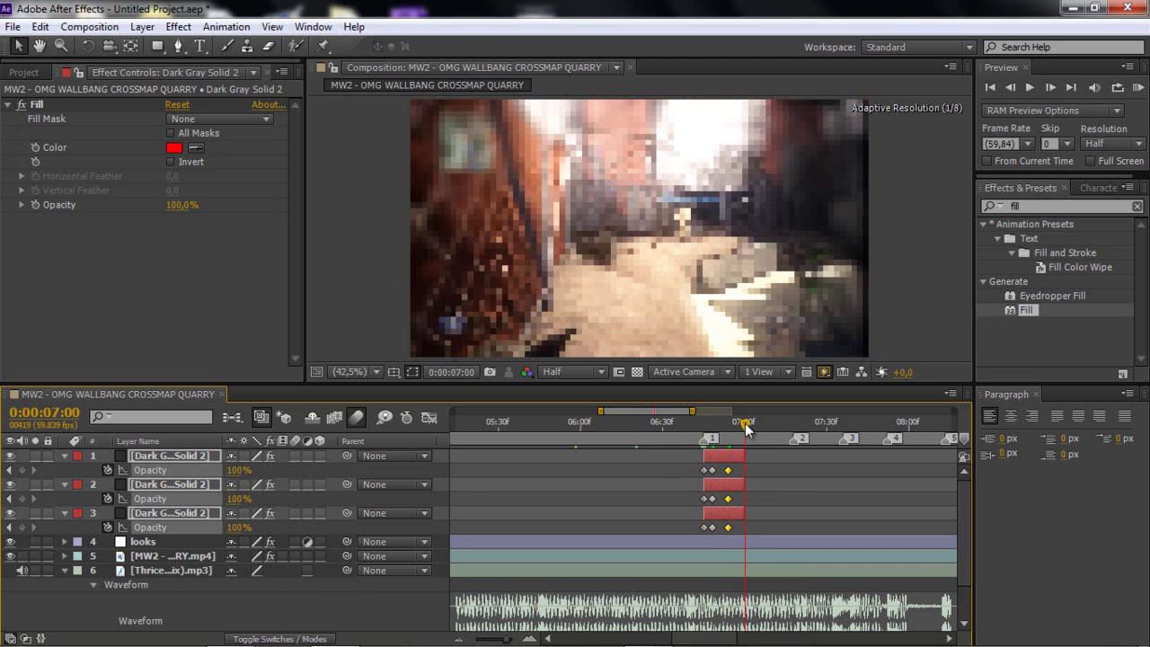
left_click_drag(240, 471, 102, 470)
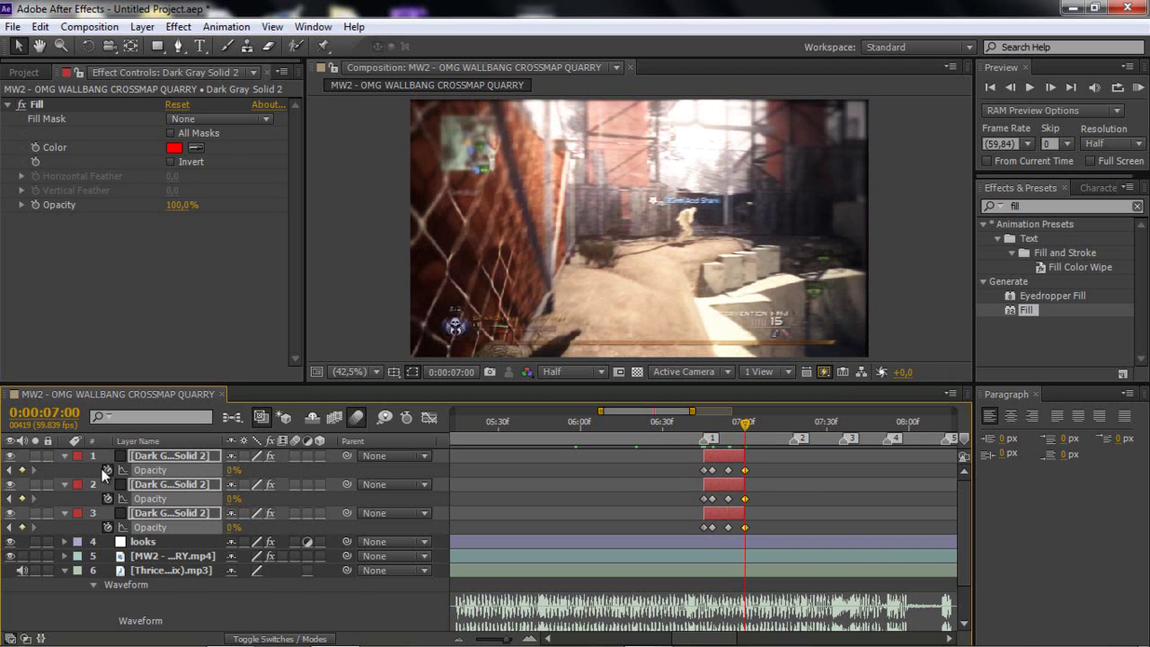
left_click_drag(765, 468, 642, 531)
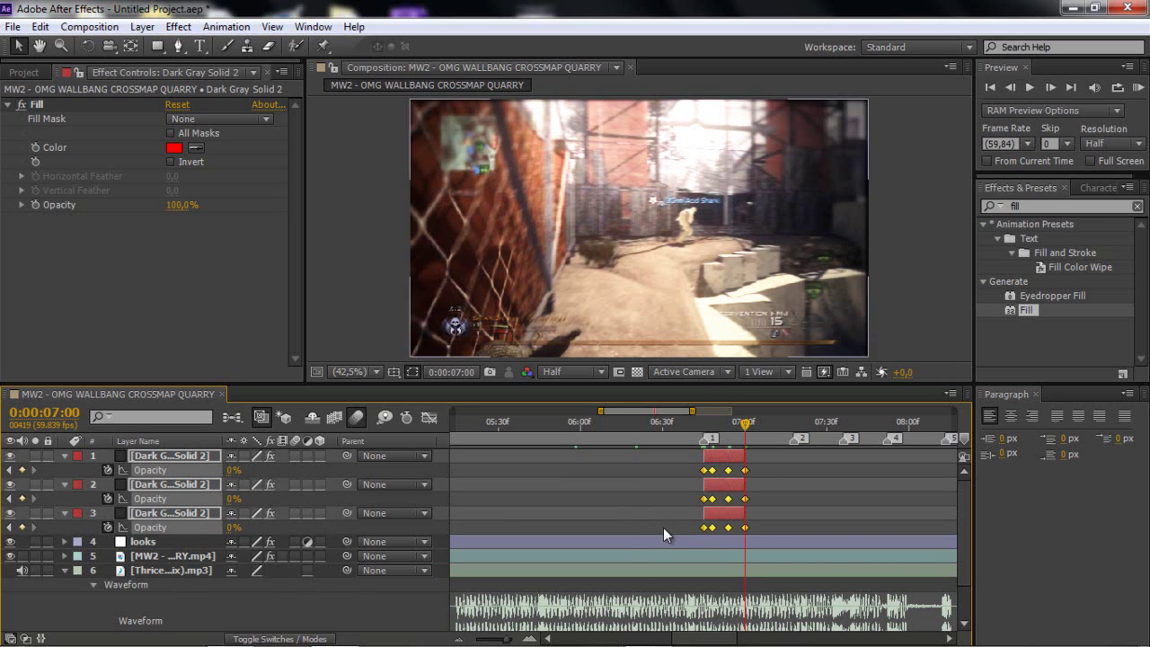
right_click(712, 526)
Step: Ease the three strips' opacity keyframes via Keyframe Velocity and collapse layers 1–3
mouse_move(795, 508)
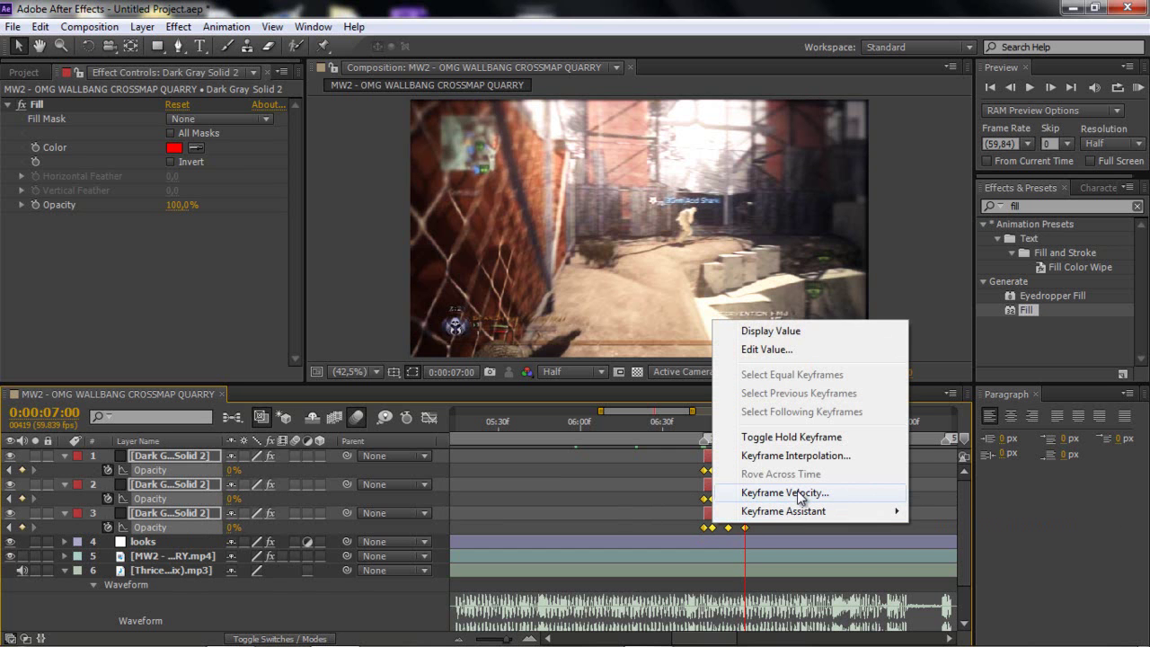
left_click(793, 492)
left_click(717, 406)
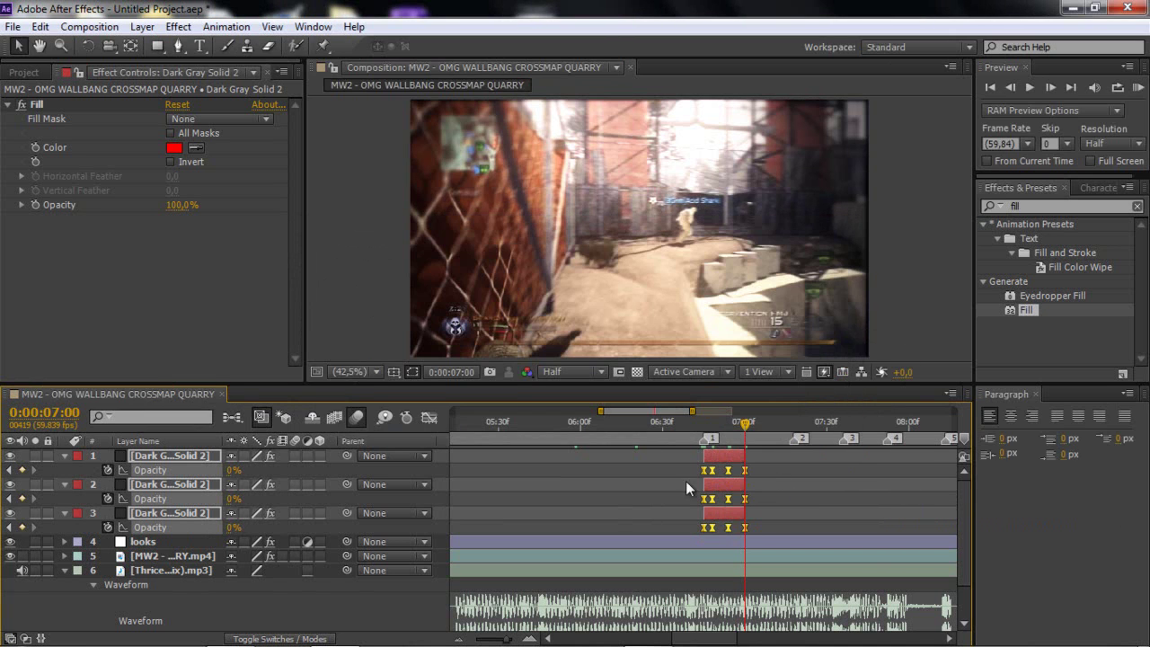
mouse_move(711, 529)
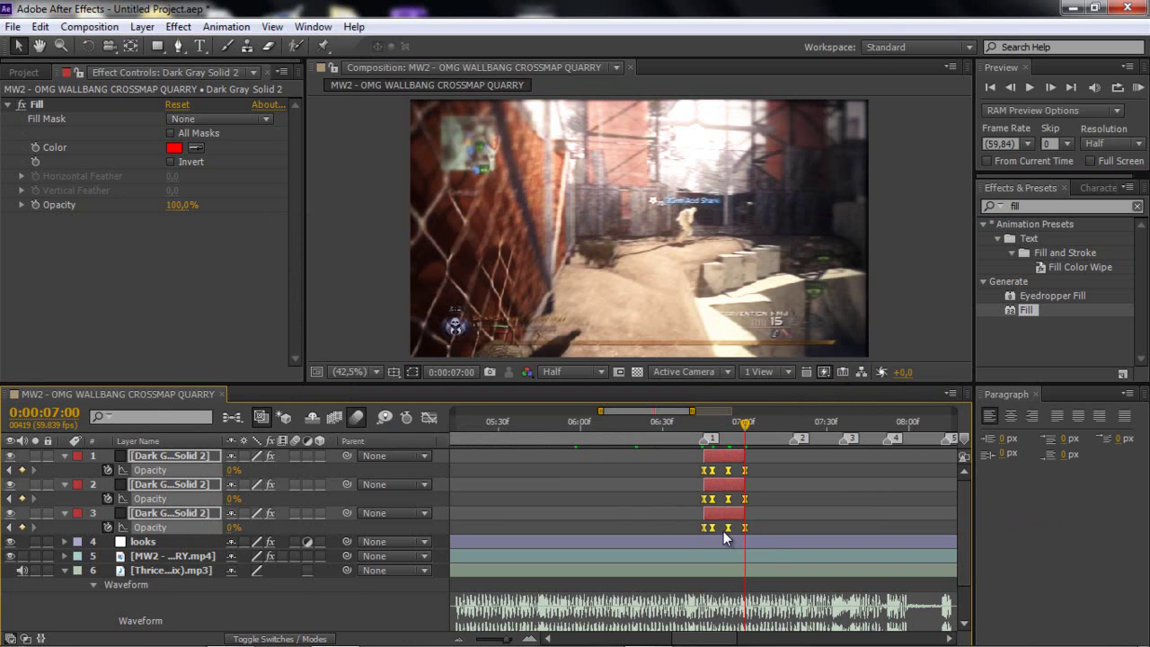
right_click(726, 528)
mouse_move(760, 520)
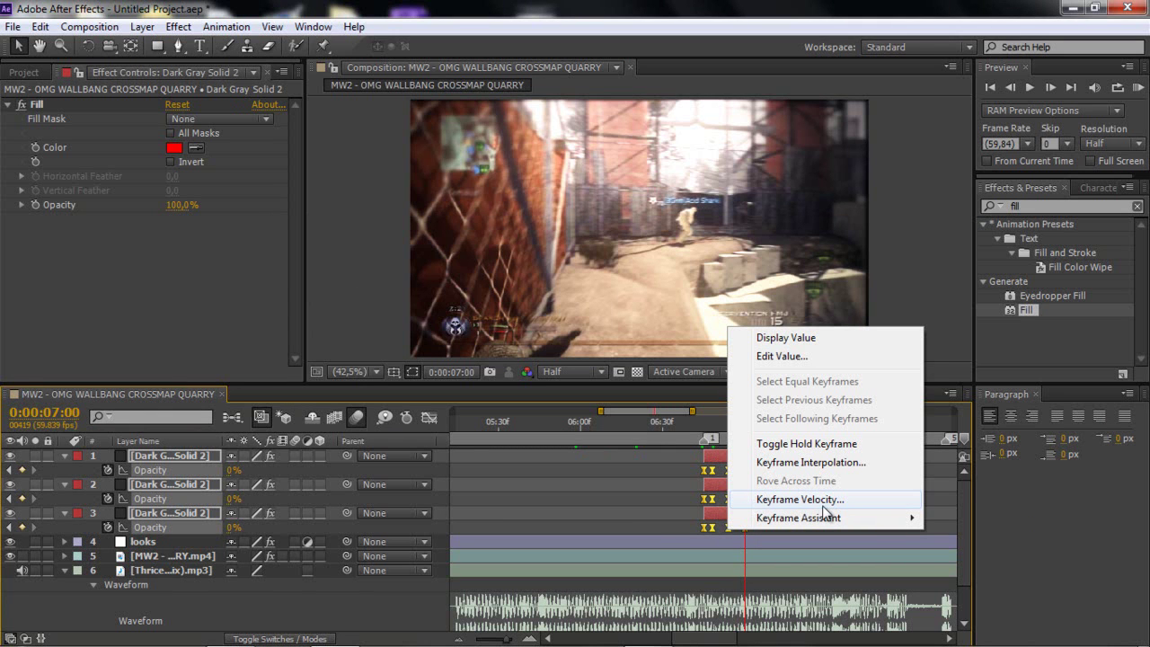
left_click(710, 518)
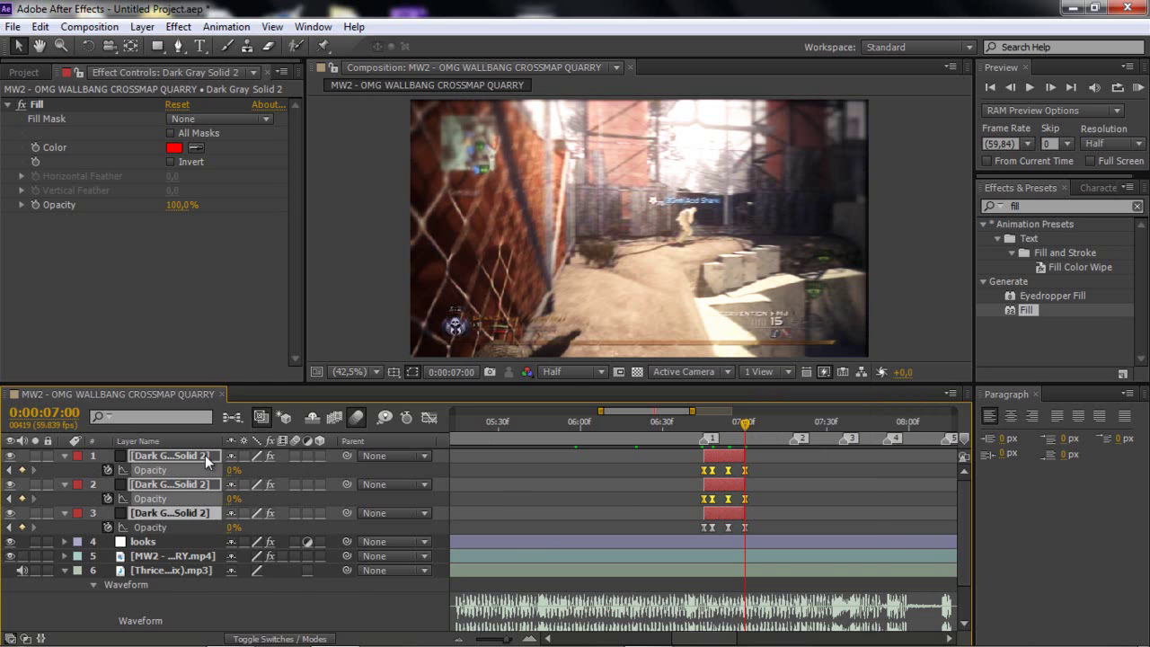
left_click(65, 456)
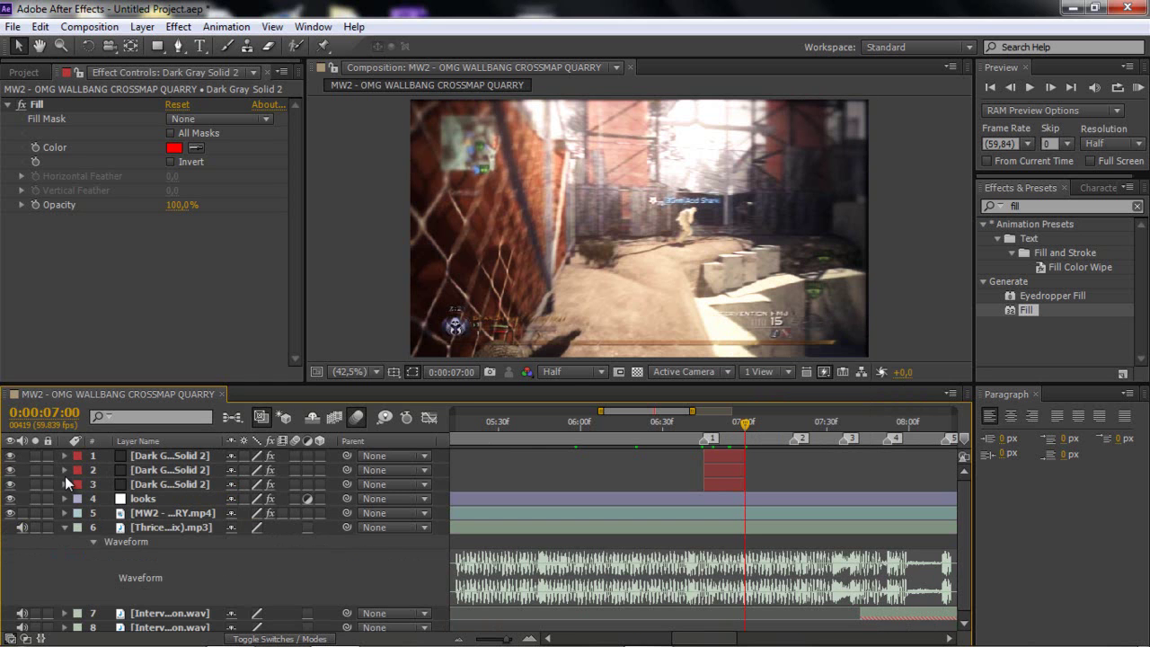
Step: Change the right-hand strip's fill colour from red to cyan (00FFC0)
left_click_drag(692, 415, 726, 415)
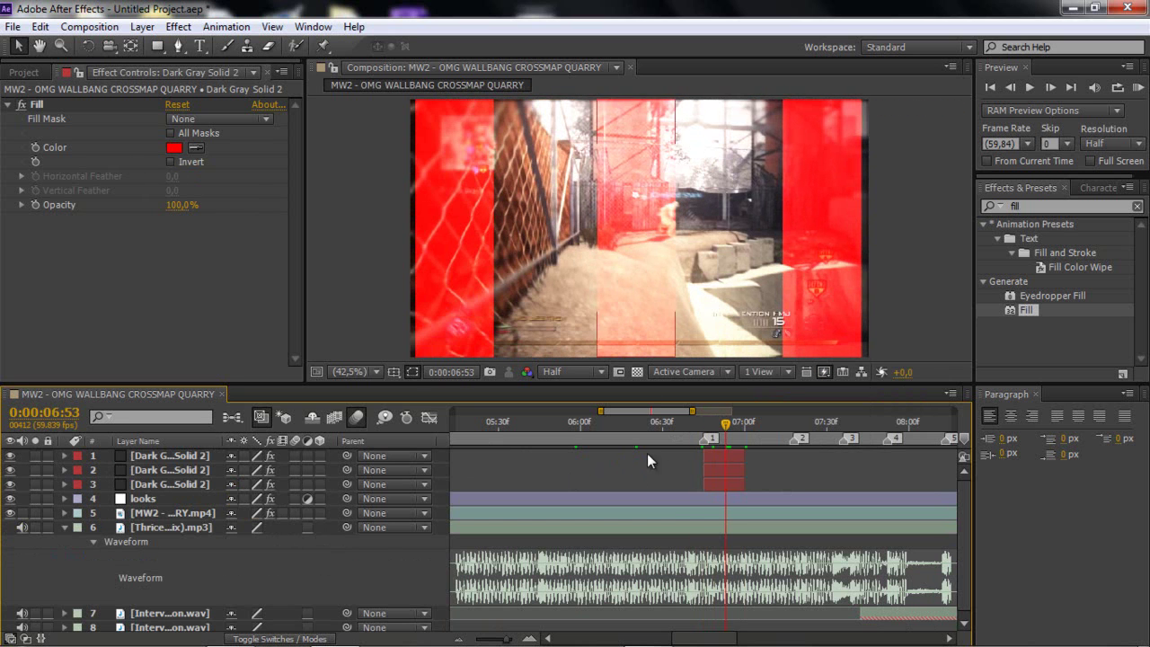
left_click(712, 475)
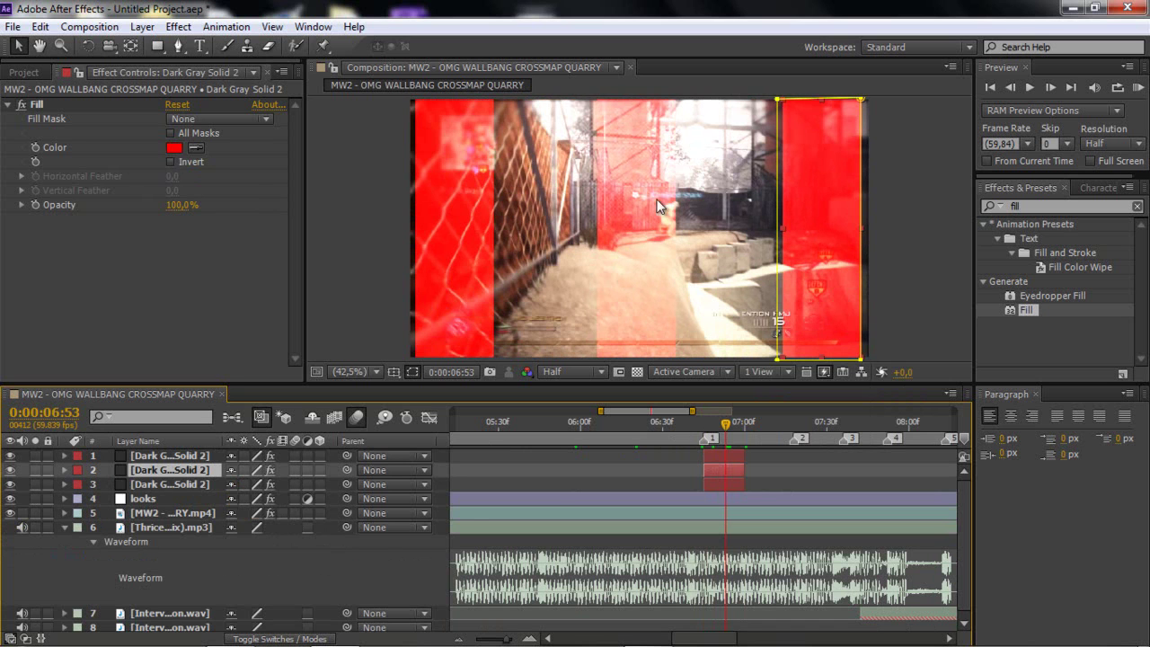
left_click(174, 148)
left_click(608, 341)
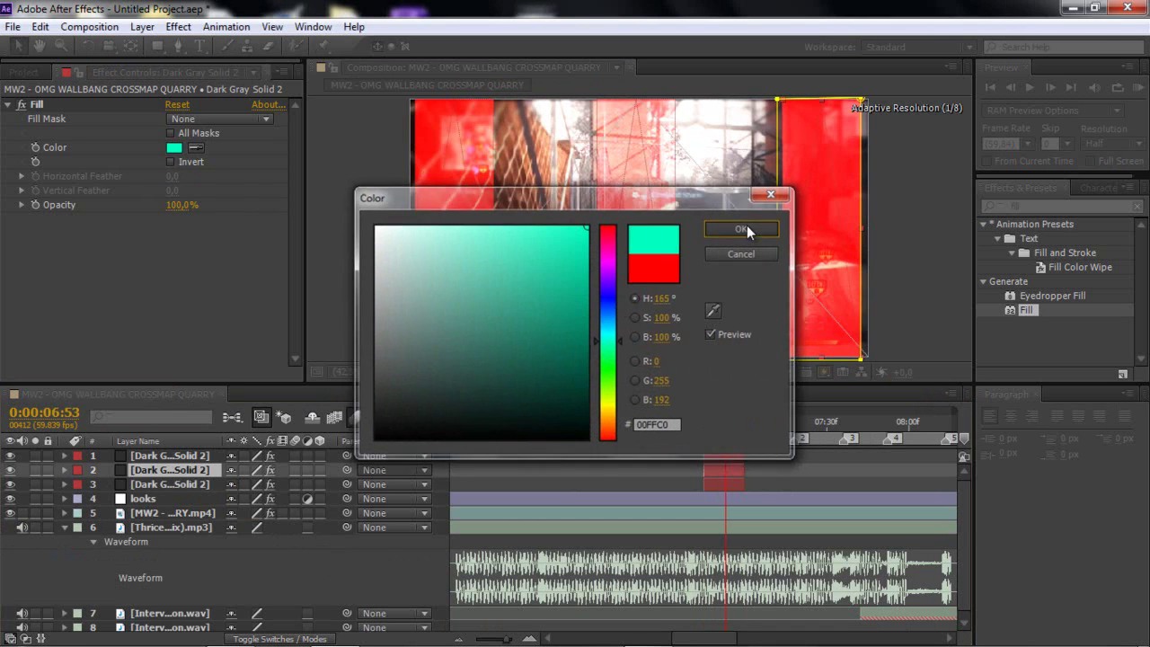
left_click(745, 226)
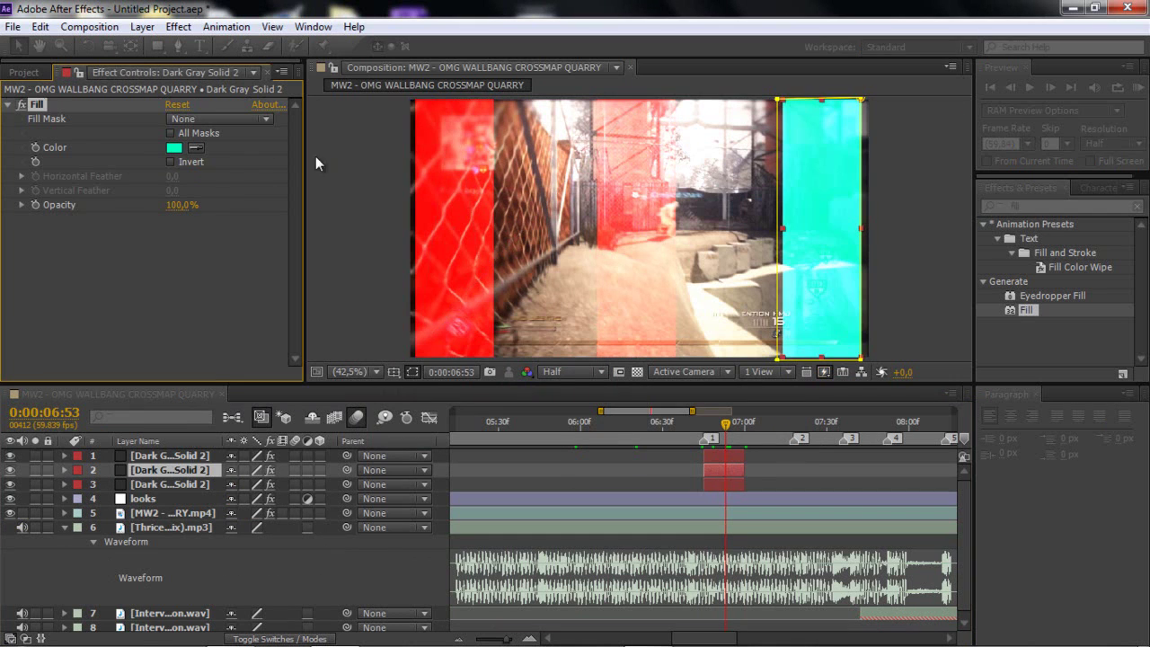
Step: Make the left-hand strip's fill blue, then select all three strip layers
left_click(709, 483)
left_click(174, 147)
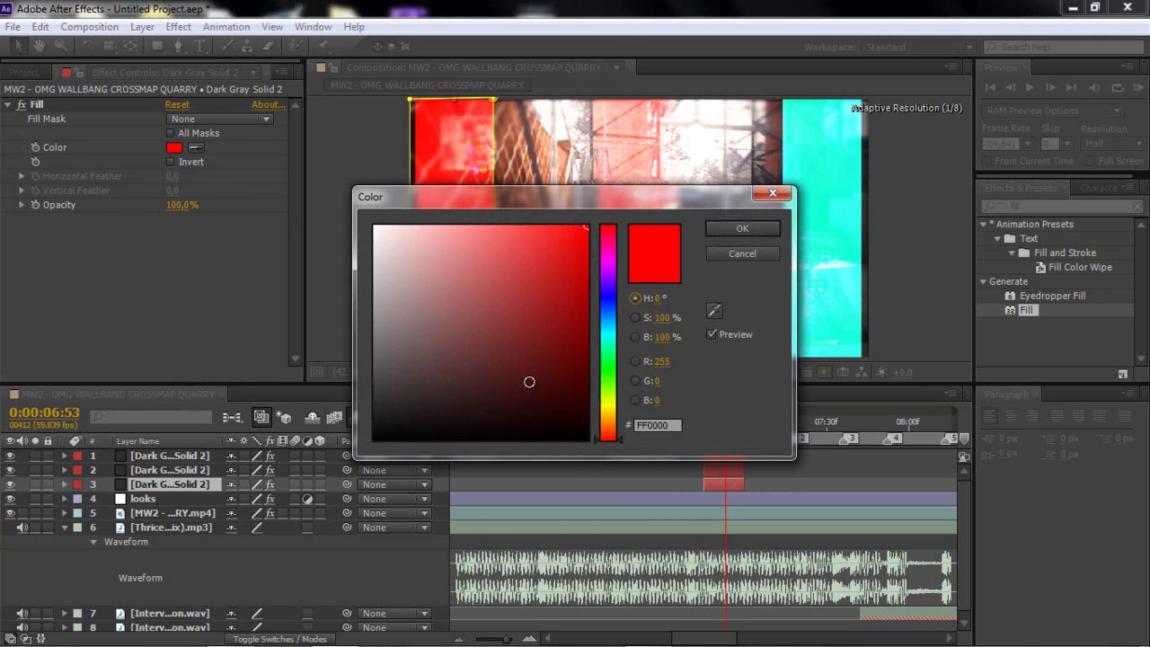
left_click(609, 301)
left_click(742, 228)
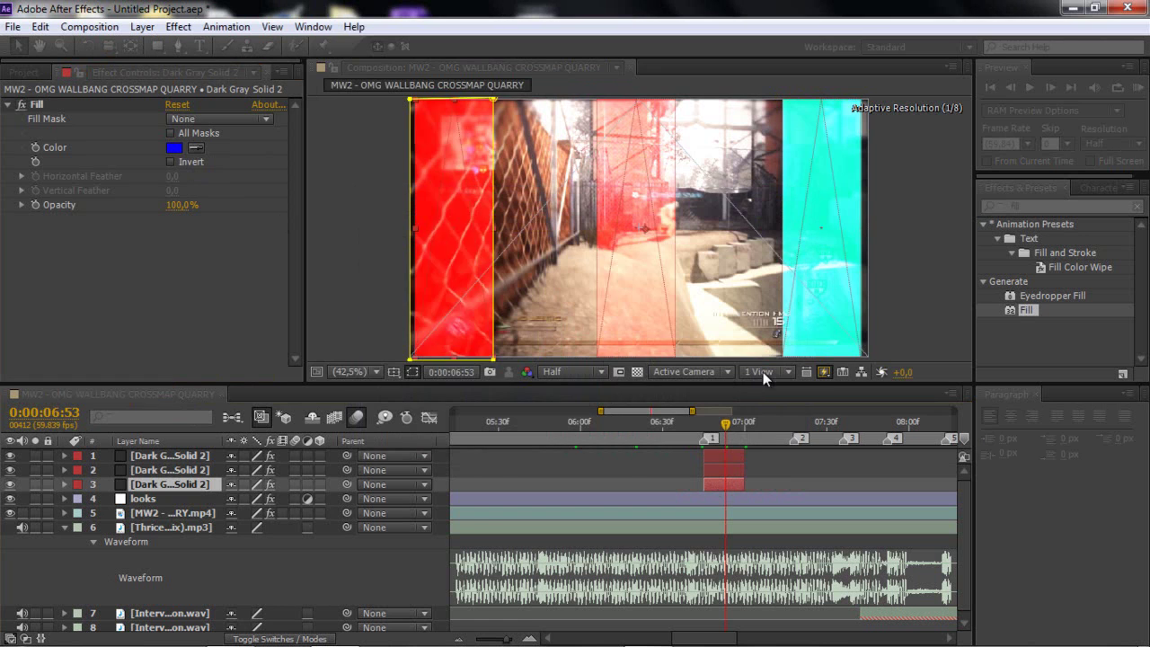
left_click(721, 455)
left_click(723, 469, "shift")
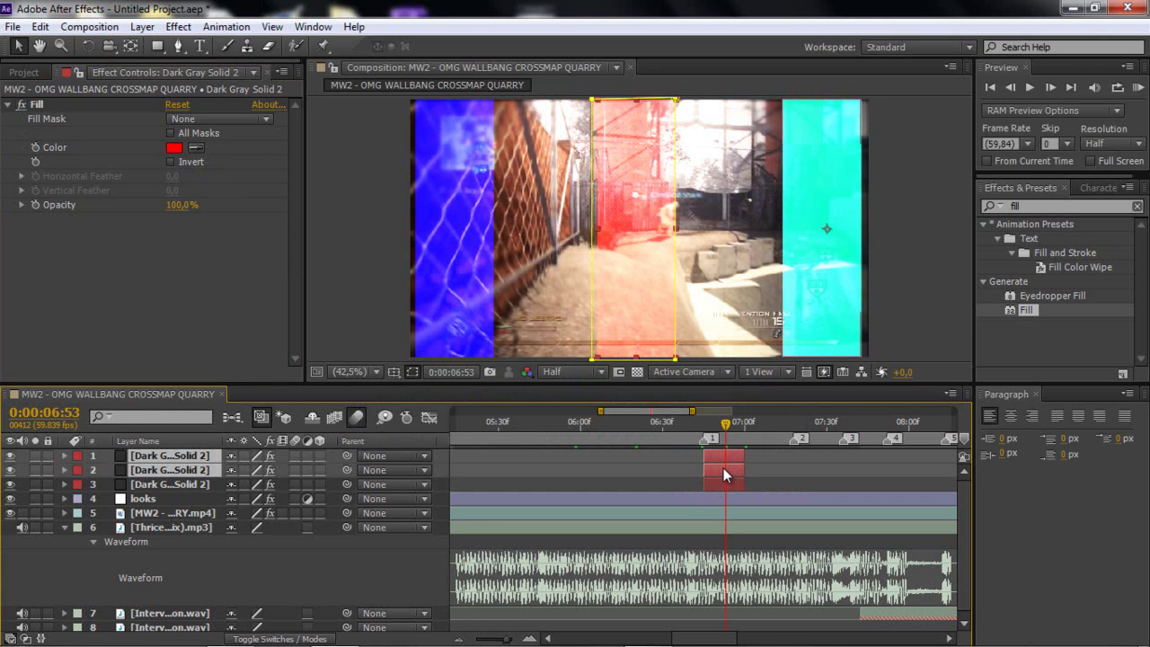
left_click(725, 483, "shift")
Step: Give each of the three strip masks a Mask Feather of 10 pixels
key("m")
key("m")
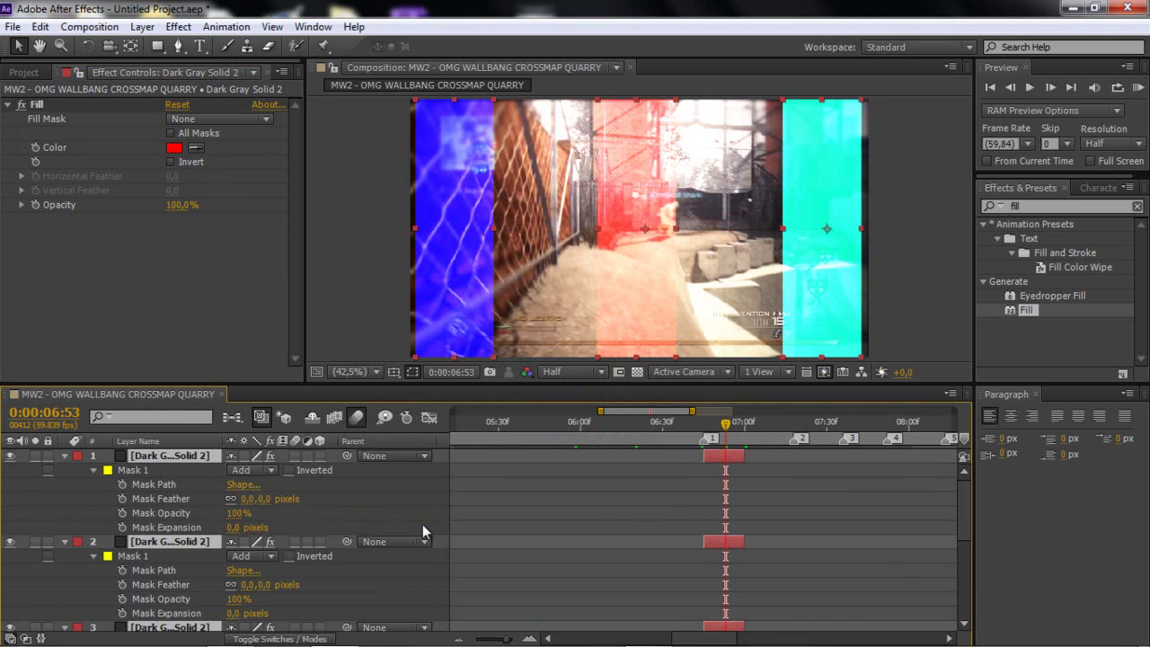
key("m")
key("m")
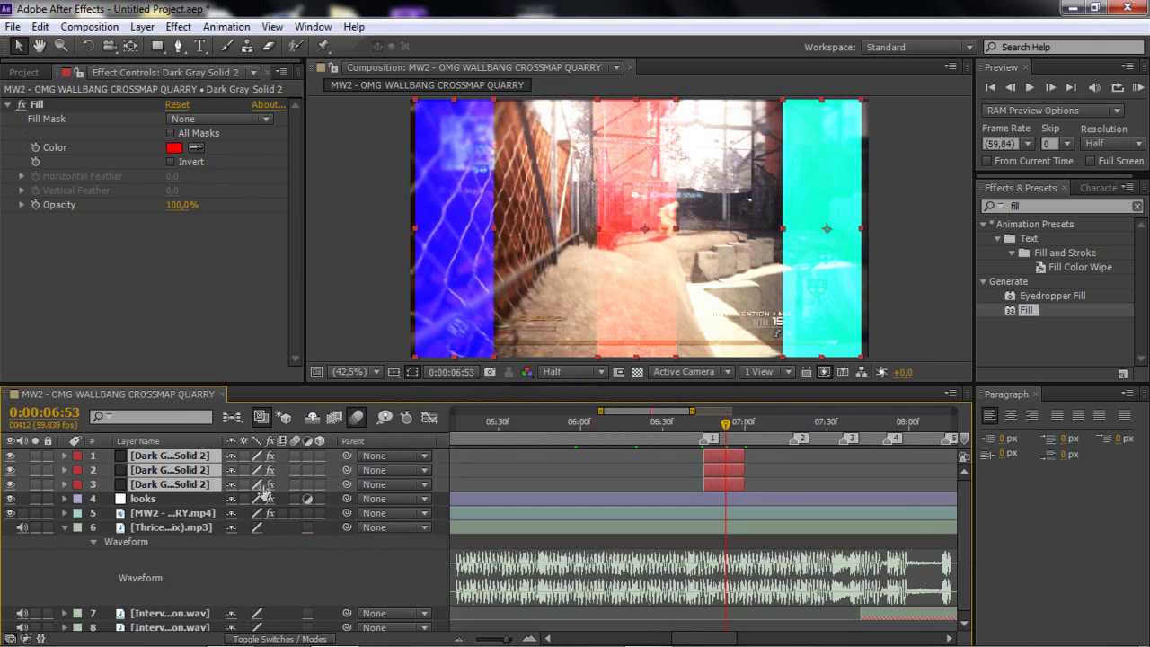
key("f")
left_click(264, 484)
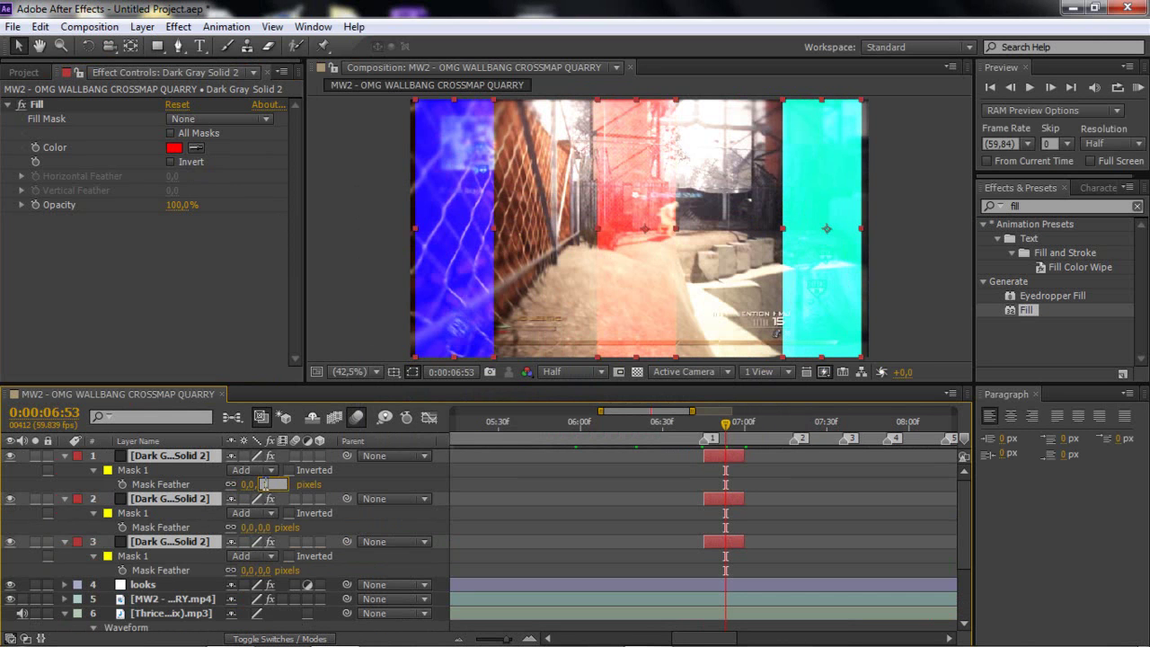
left_click(264, 527)
type("10")
left_click(264, 570)
type("10")
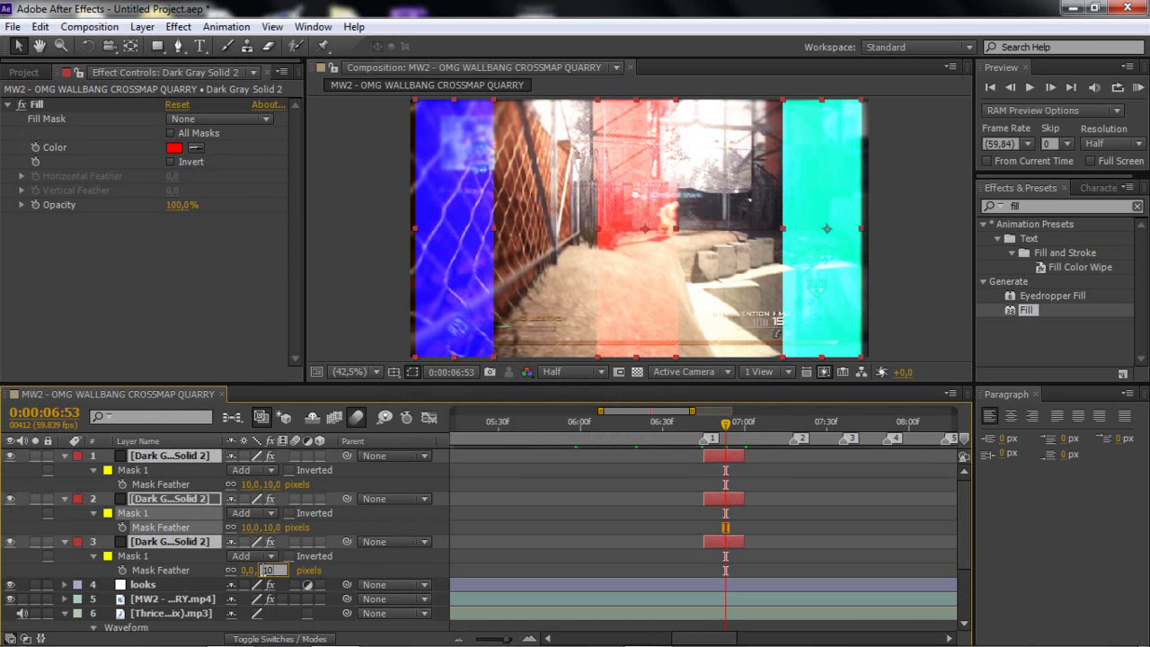
left_click(358, 566)
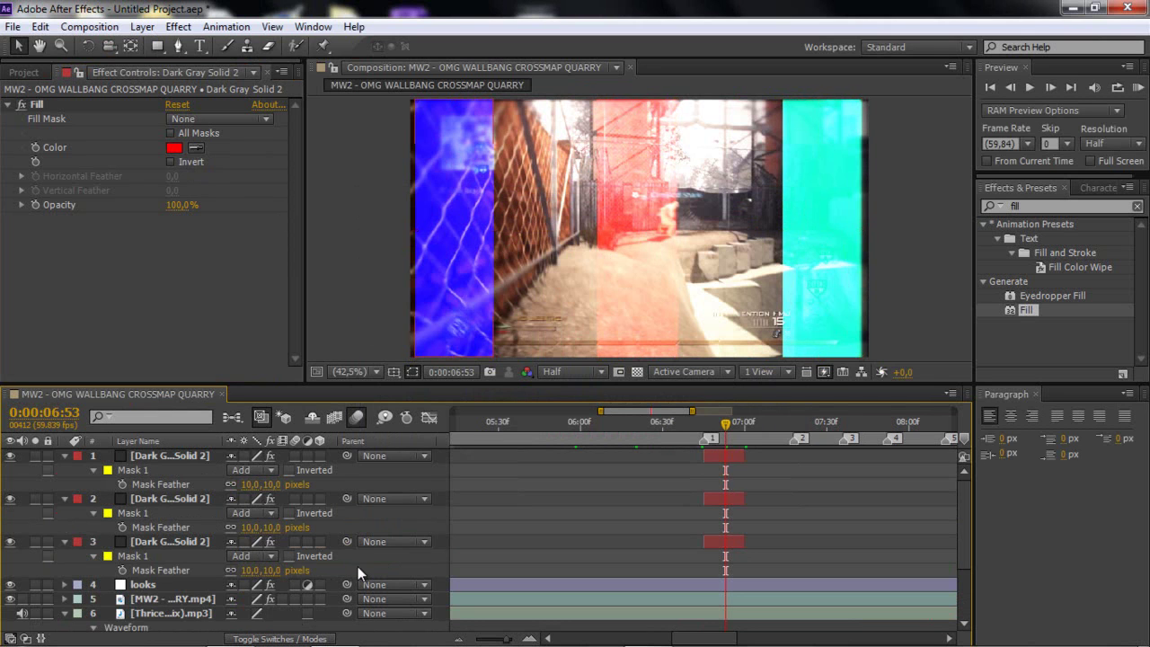
Step: Collapse the three strip layers and reselect all of them
left_click(66, 541)
left_click(64, 500)
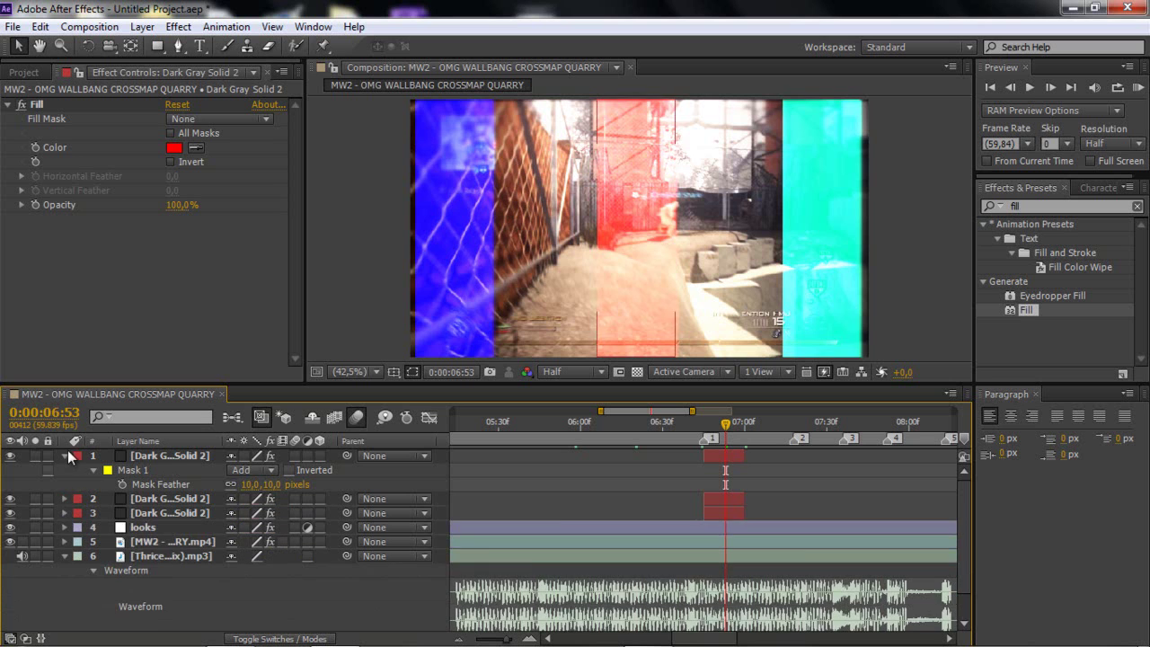
left_click(65, 456)
left_click(737, 455)
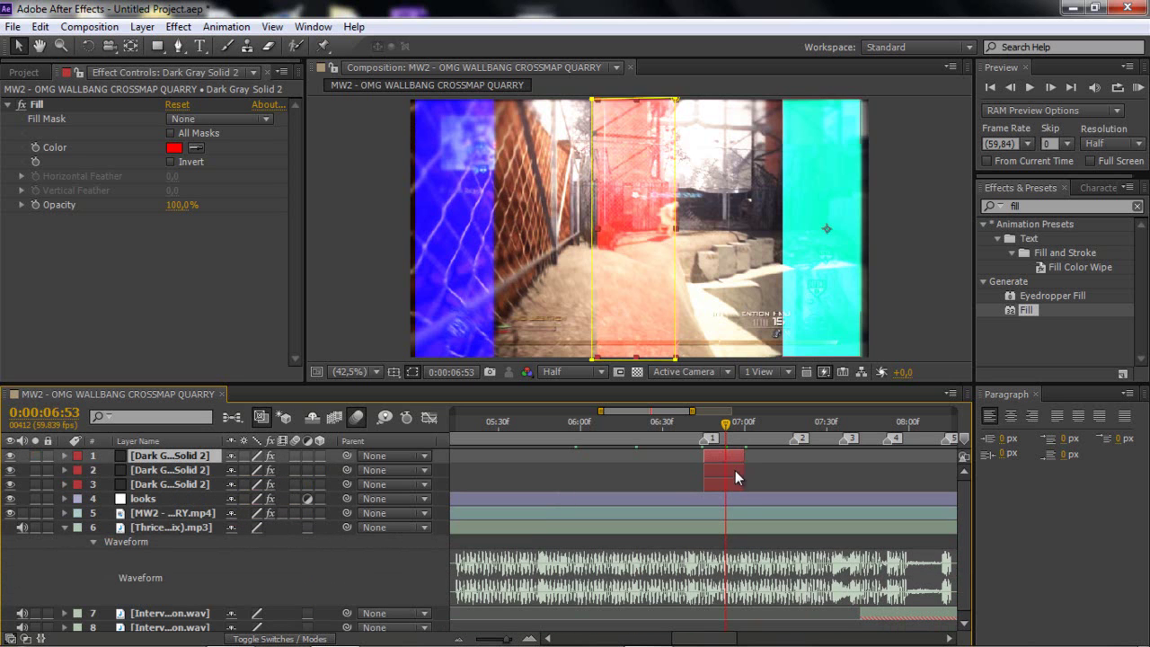
left_click(735, 469, "shift")
left_click(731, 484, "shift")
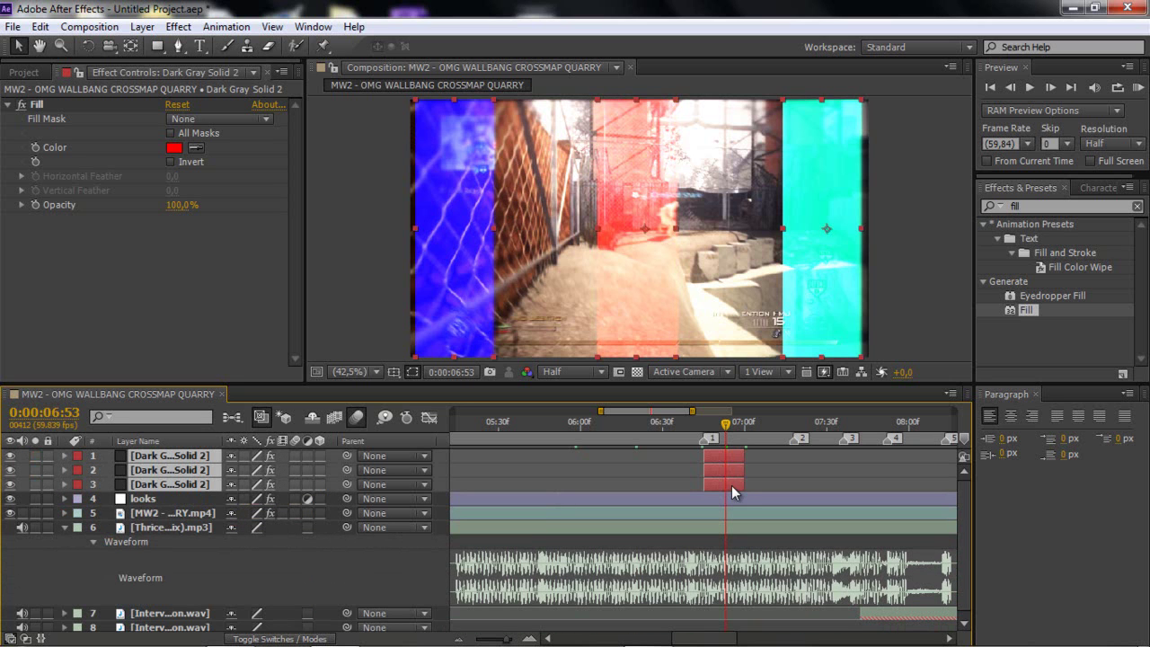
Step: Duplicate the three strip layers and shift the copies later to about 0:00:07:18
key("ctrl+d")
left_click_drag(725, 469, 804, 469)
key("i")
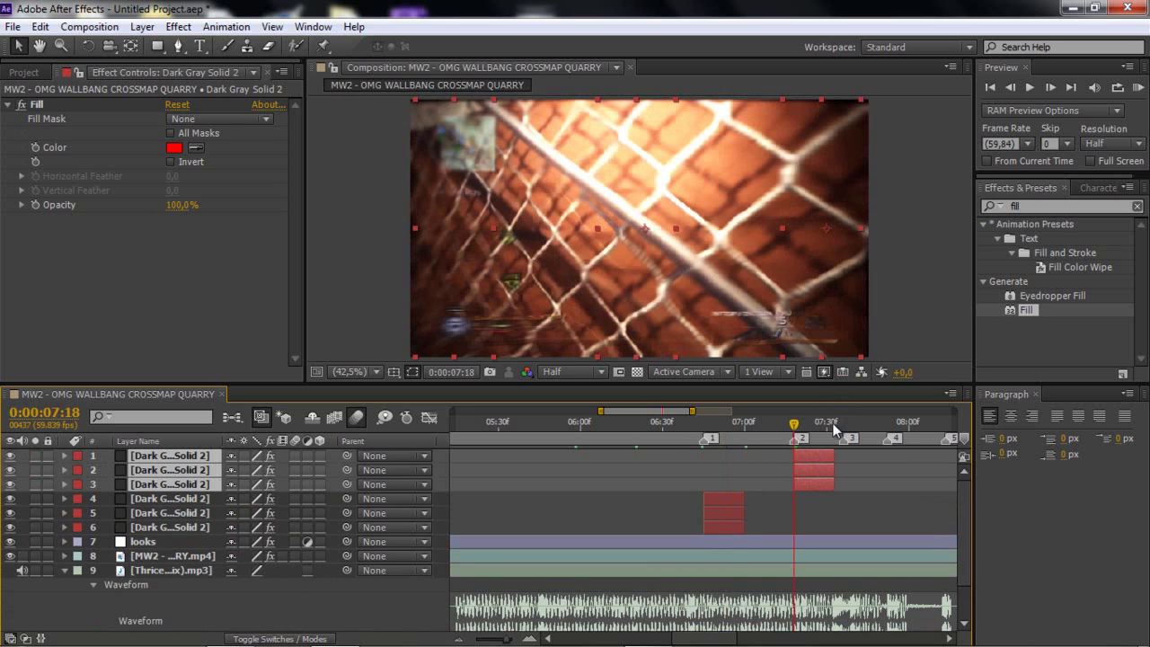
mouse_move(508, 638)
left_mouse_down()
mouse_move(528, 637)
mouse_move(492, 637)
mouse_move(514, 632)
left_mouse_up()
Step: Make two copies of the red centre strip, moving one left and one right
left_click(708, 514)
left_click(710, 470)
left_click(709, 457)
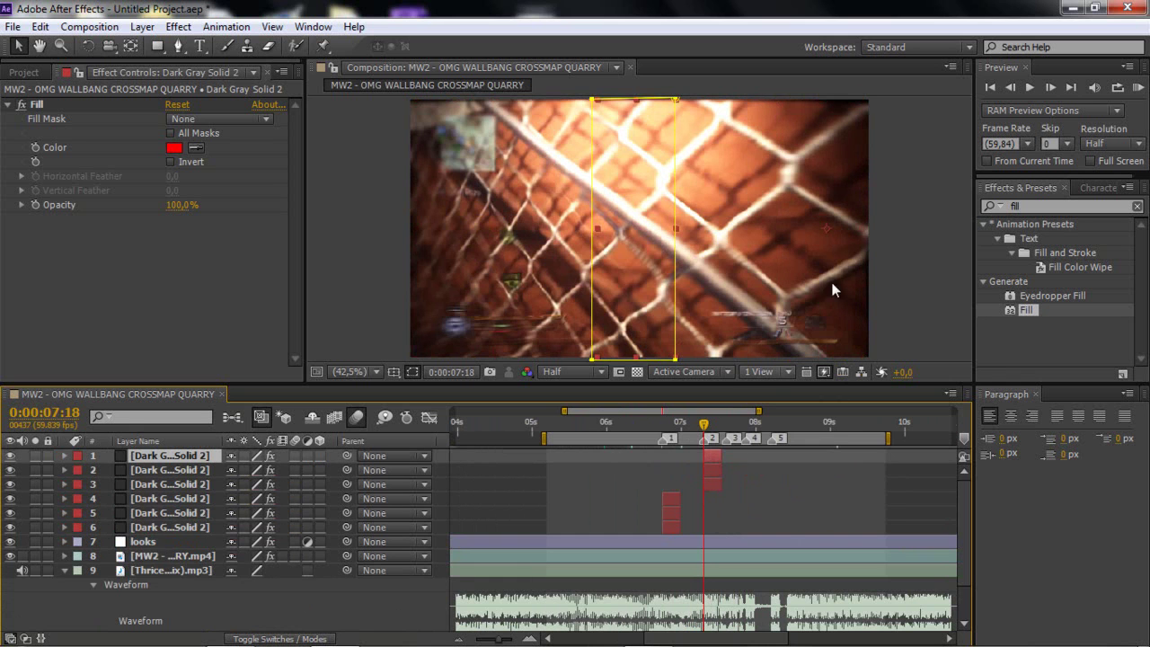
left_click(1049, 87)
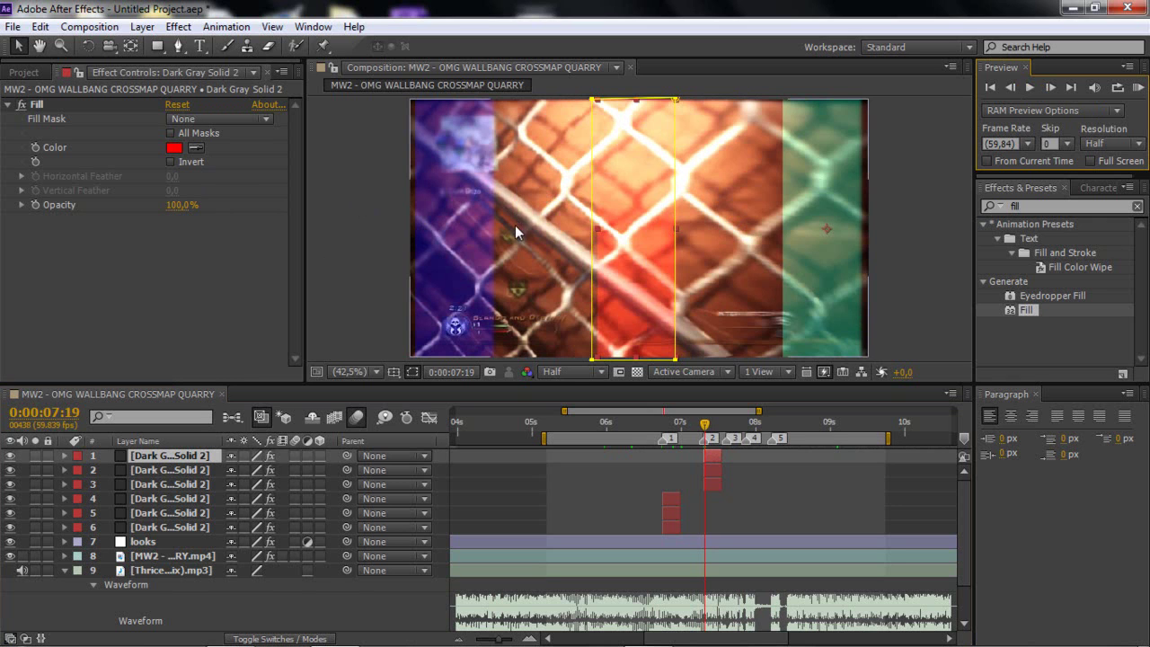
key("ctrl+d")
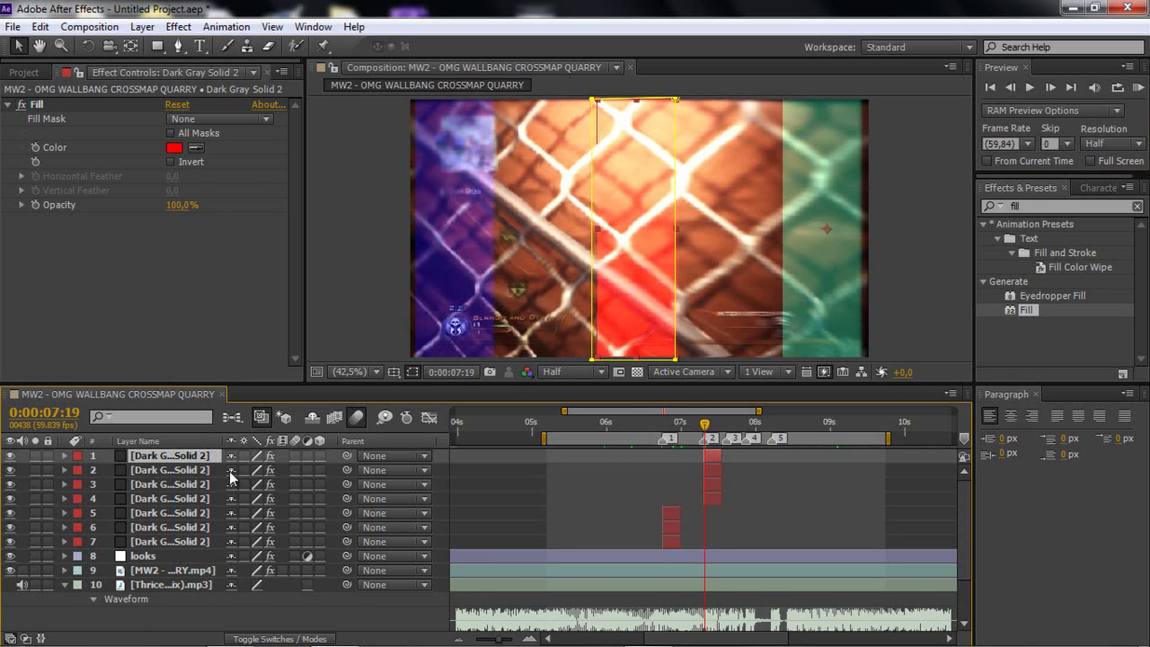
left_click_drag(638, 254, 546, 262)
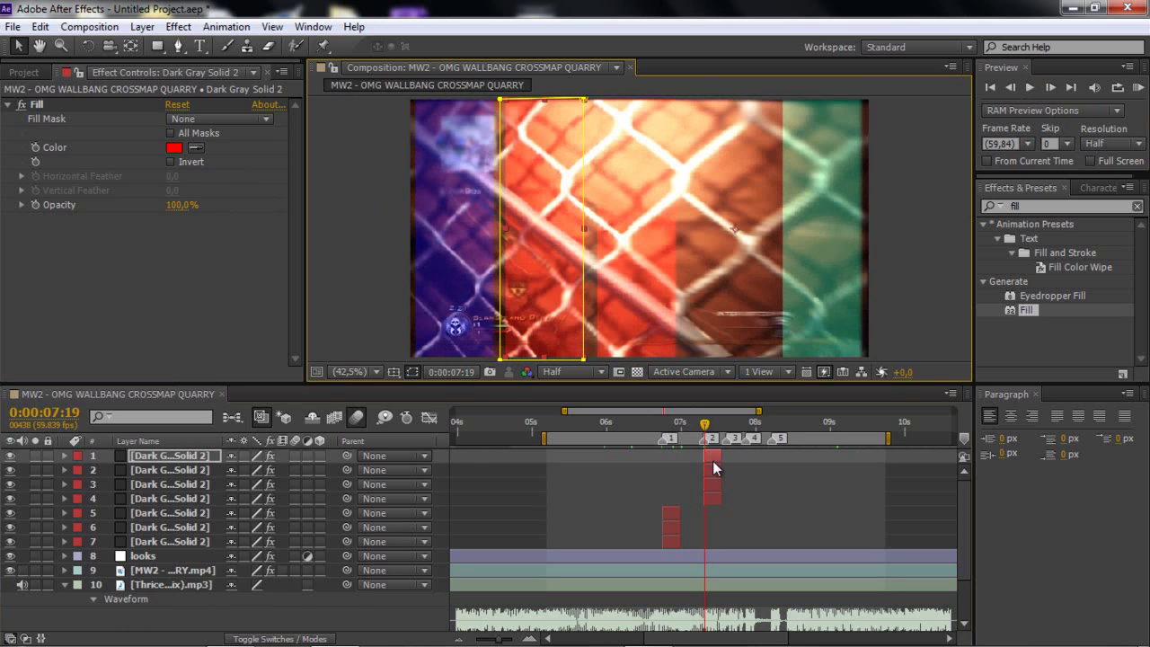
key("ctrl+d")
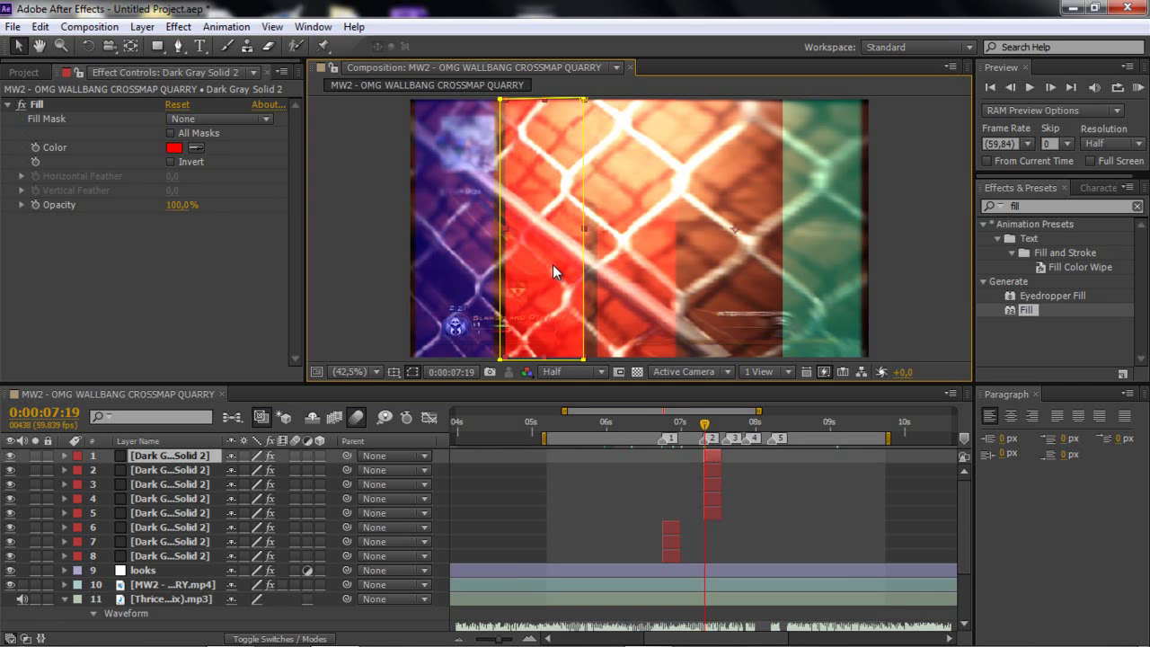
left_click_drag(551, 271, 744, 273)
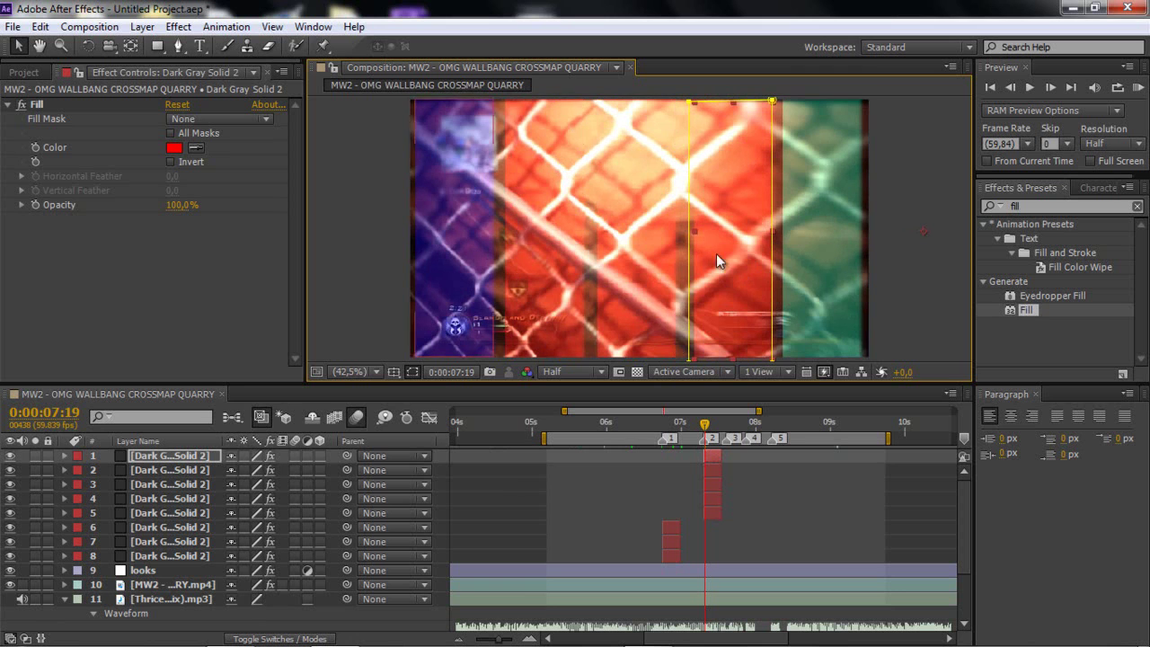
Step: Change the selected strip's fill colour to green
left_click(173, 147)
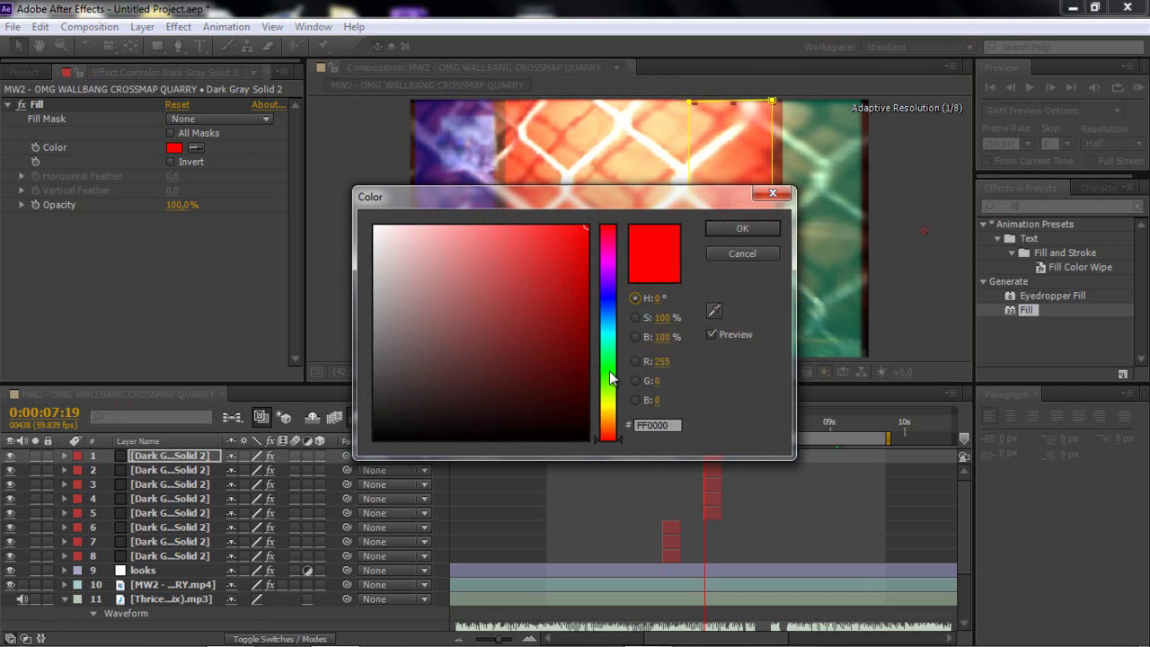
left_click(611, 371)
left_click(772, 227)
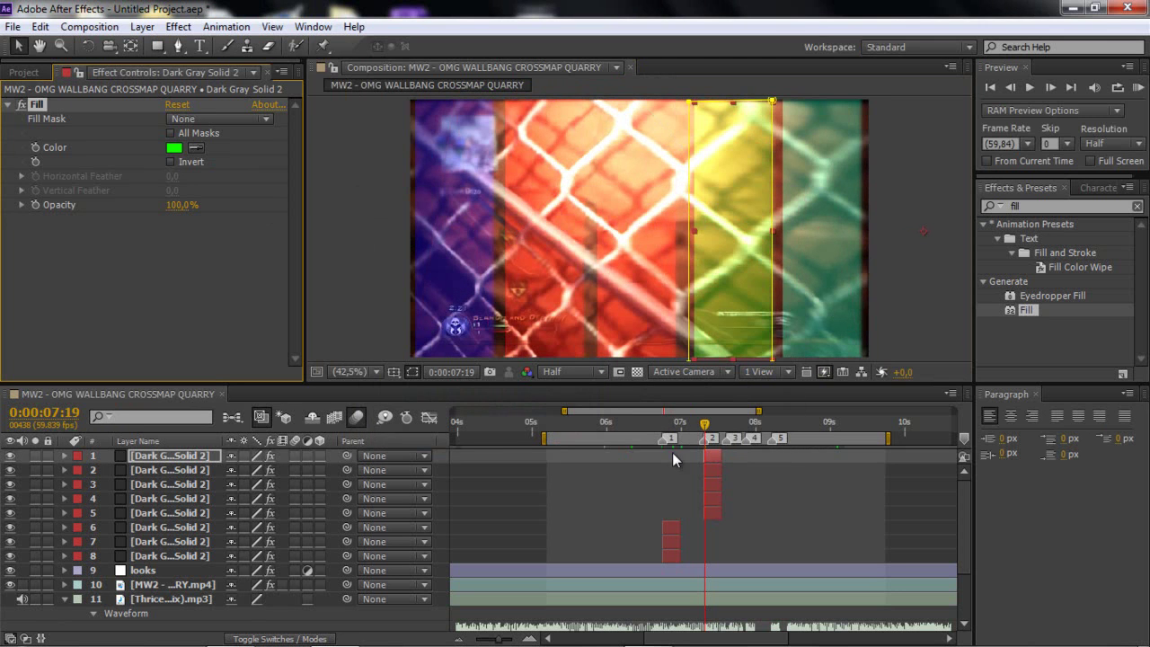
Step: Recolour the second strip layer's fill to magenta (FF00FC) and preview the flash
left_click(710, 474)
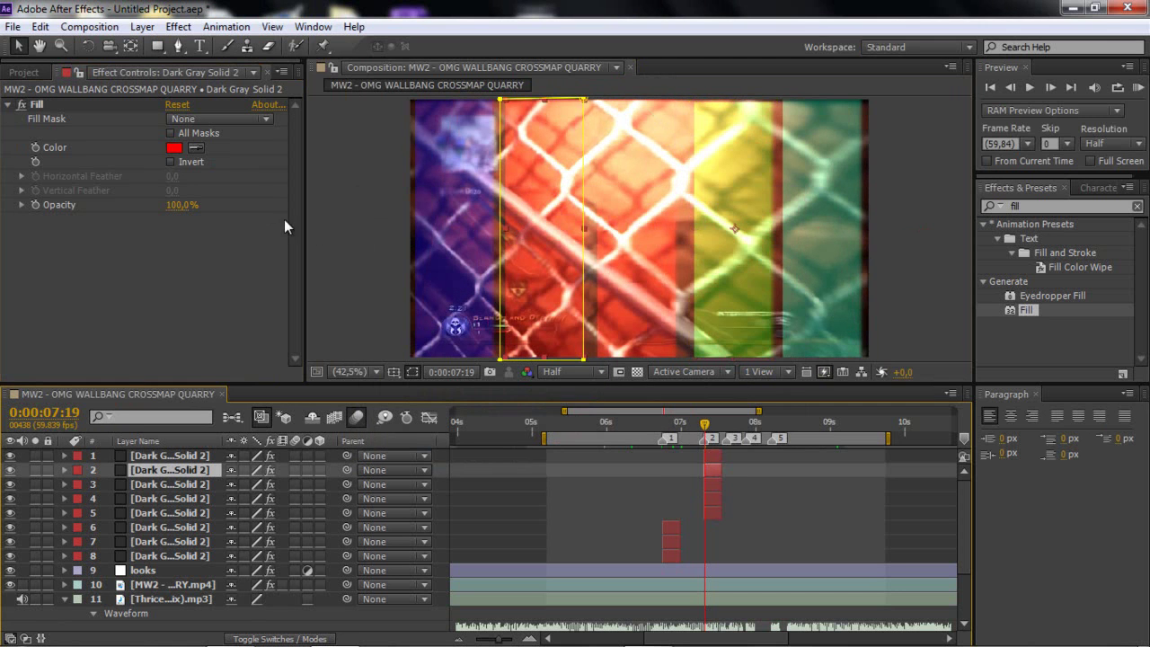
left_click(175, 148)
left_click(609, 260)
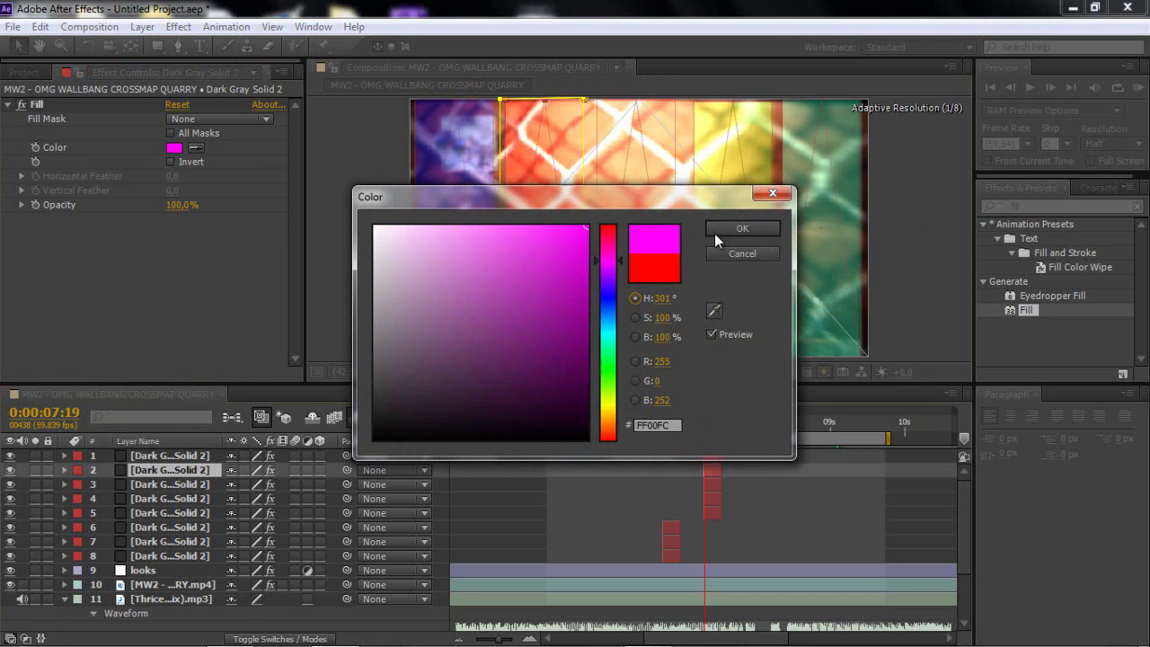
left_click(719, 230)
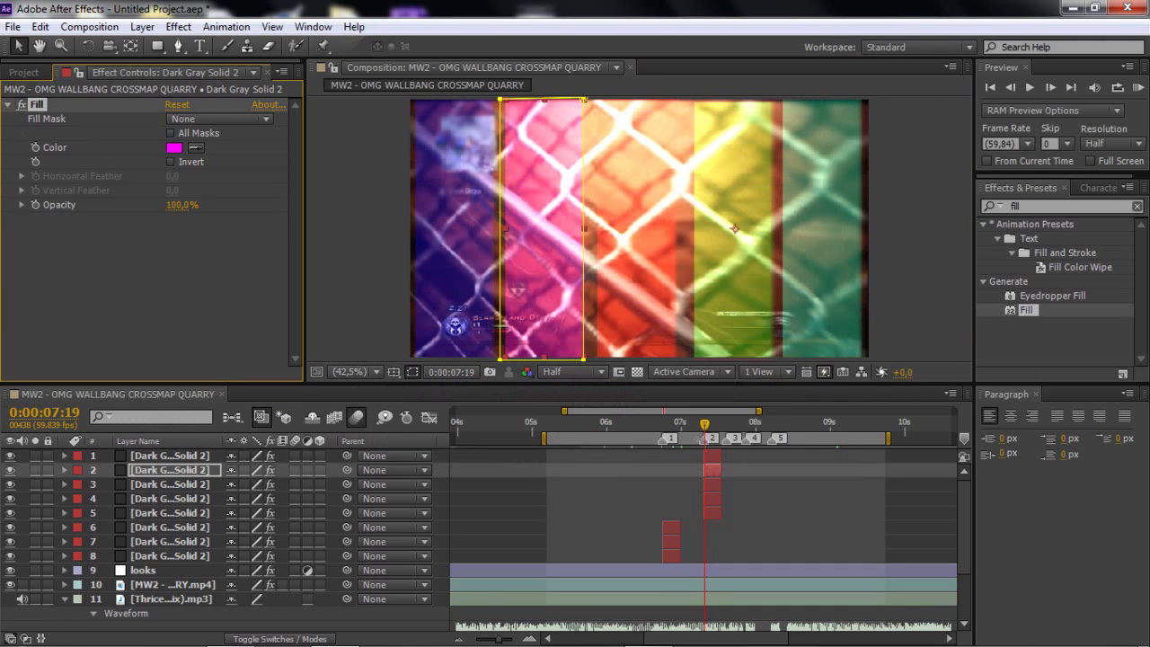
left_click_drag(708, 423, 726, 428)
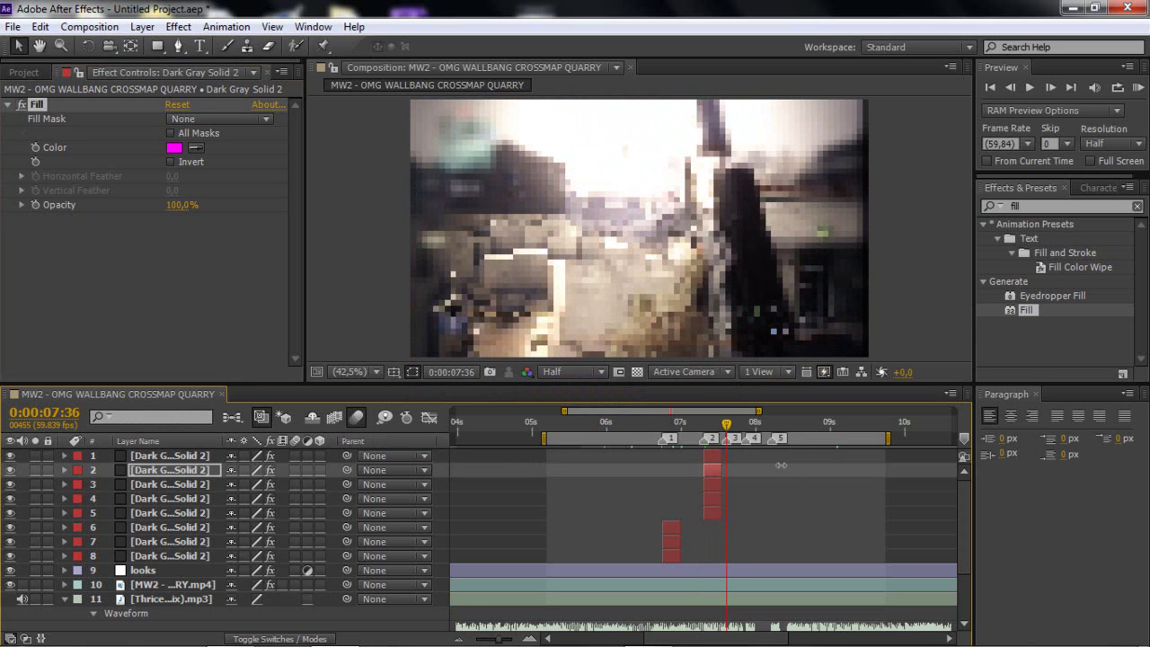
Step: Duplicate strip layers 6–8 and move the copies to start at the playhead, about 0:00:07:36
scroll(697, 504, "up", 5)
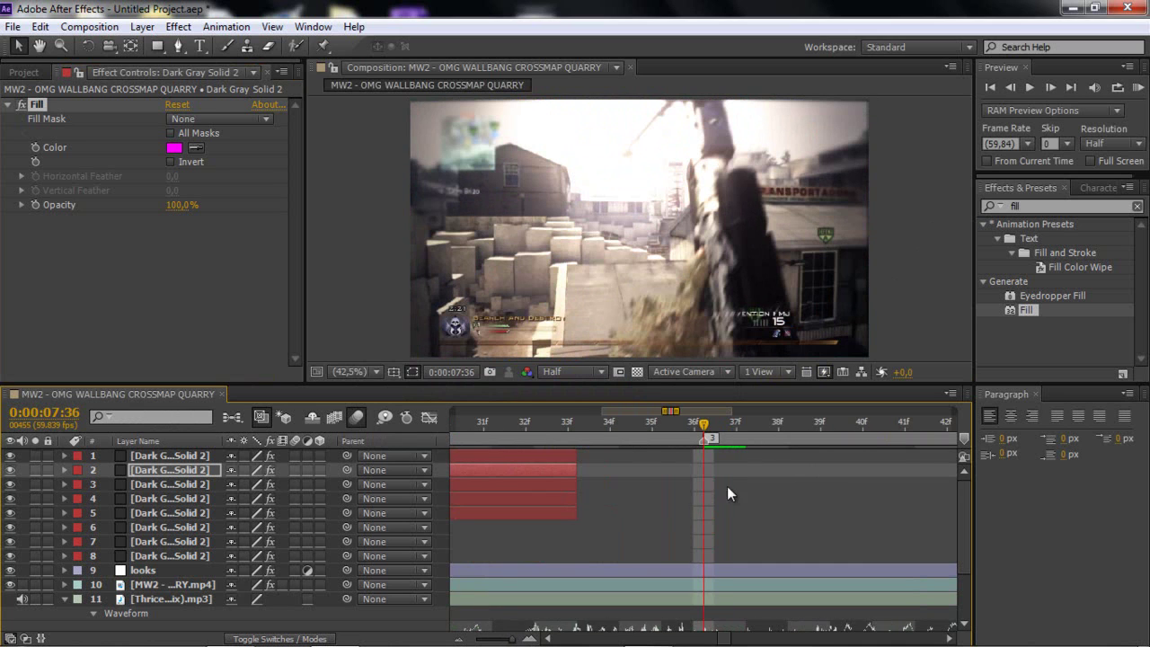
left_click(490, 638)
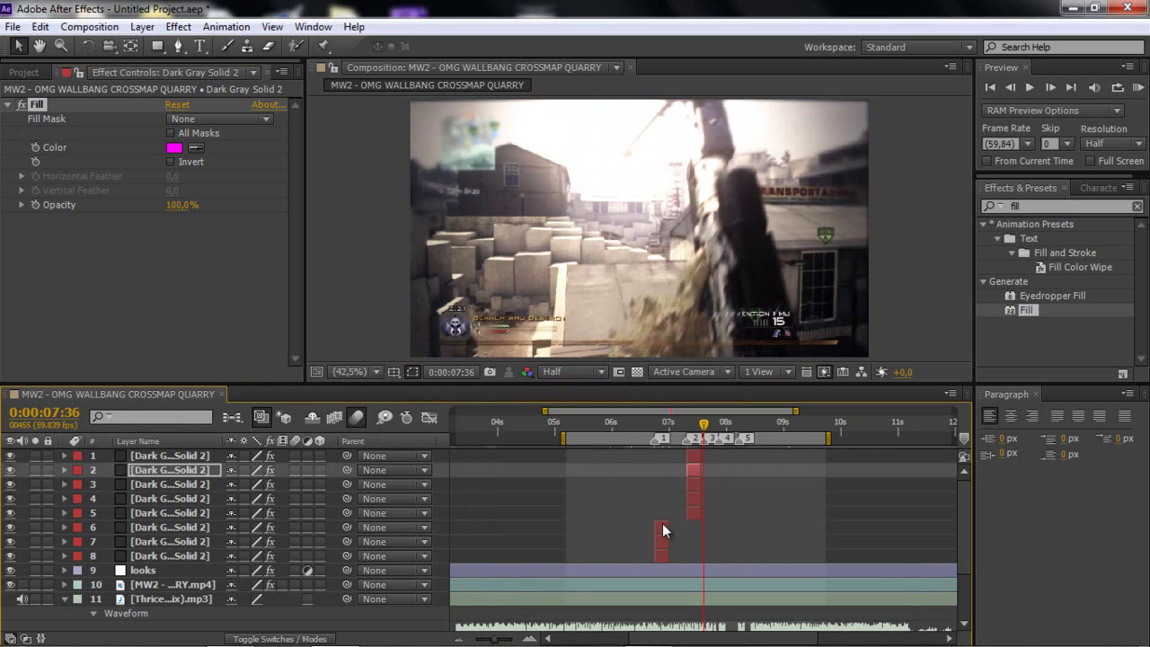
left_click(661, 527)
left_click(660, 542, "shift")
left_click(661, 551, "shift")
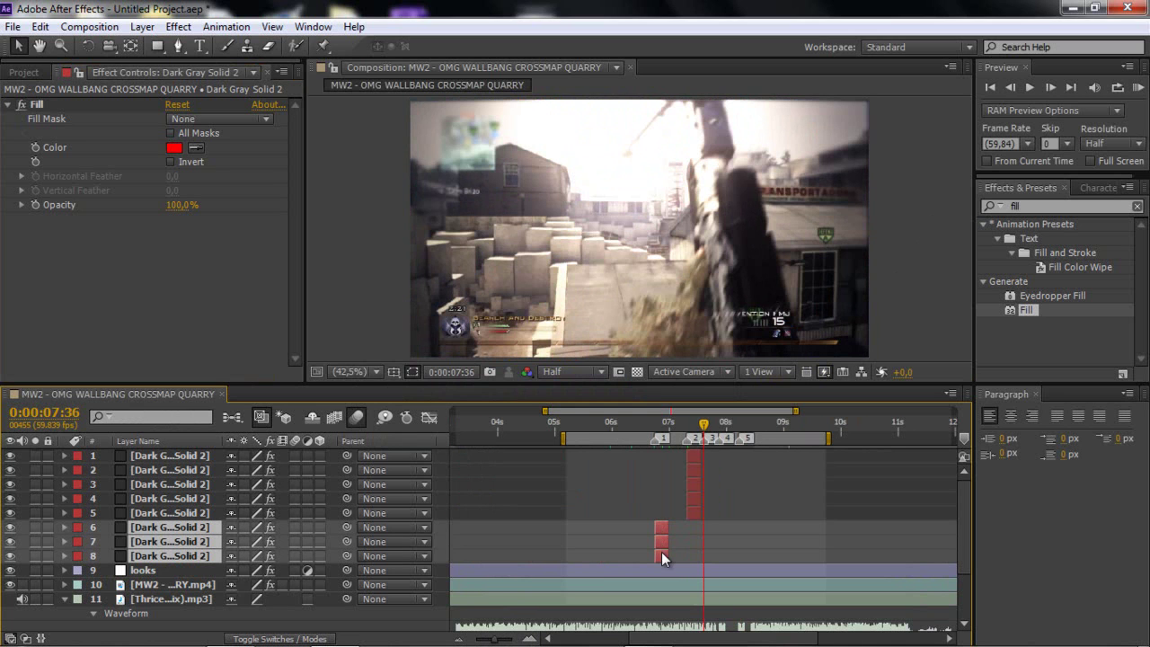
key("ctrl+d")
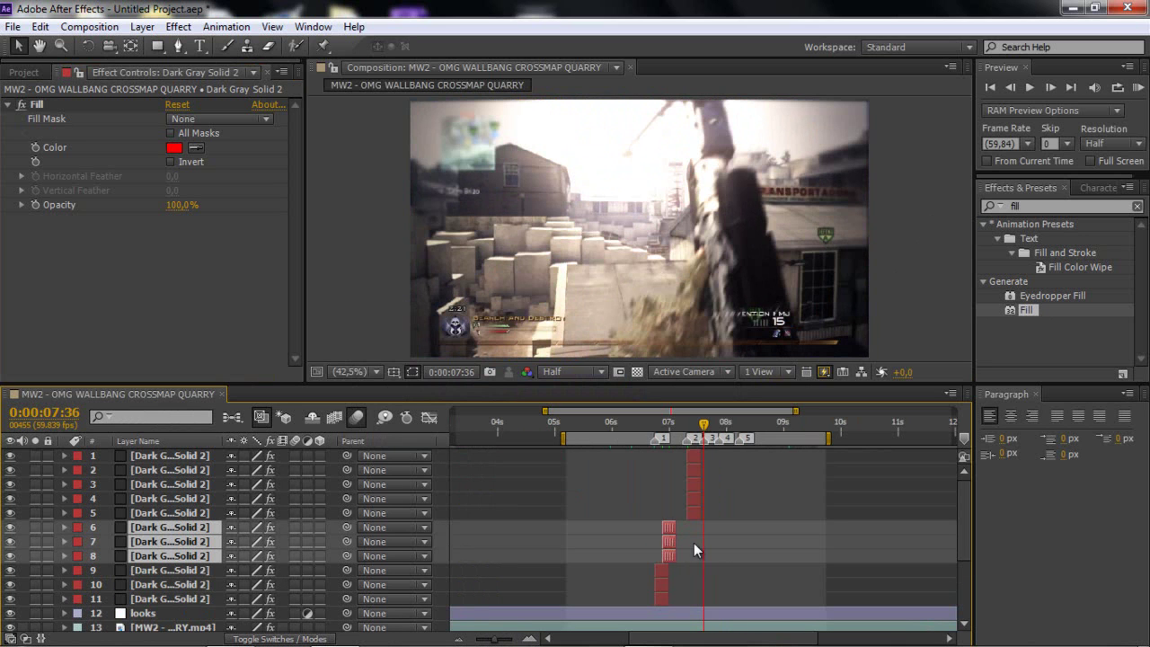
left_click_drag(710, 543, 710, 543)
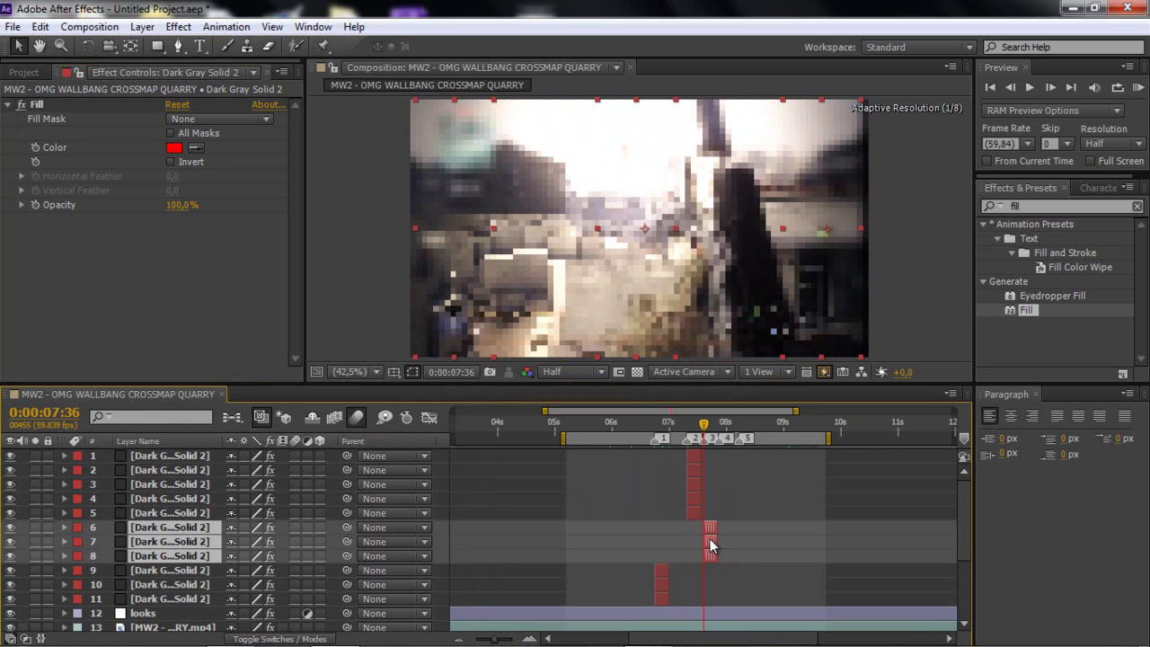
left_click_drag(507, 640, 525, 640)
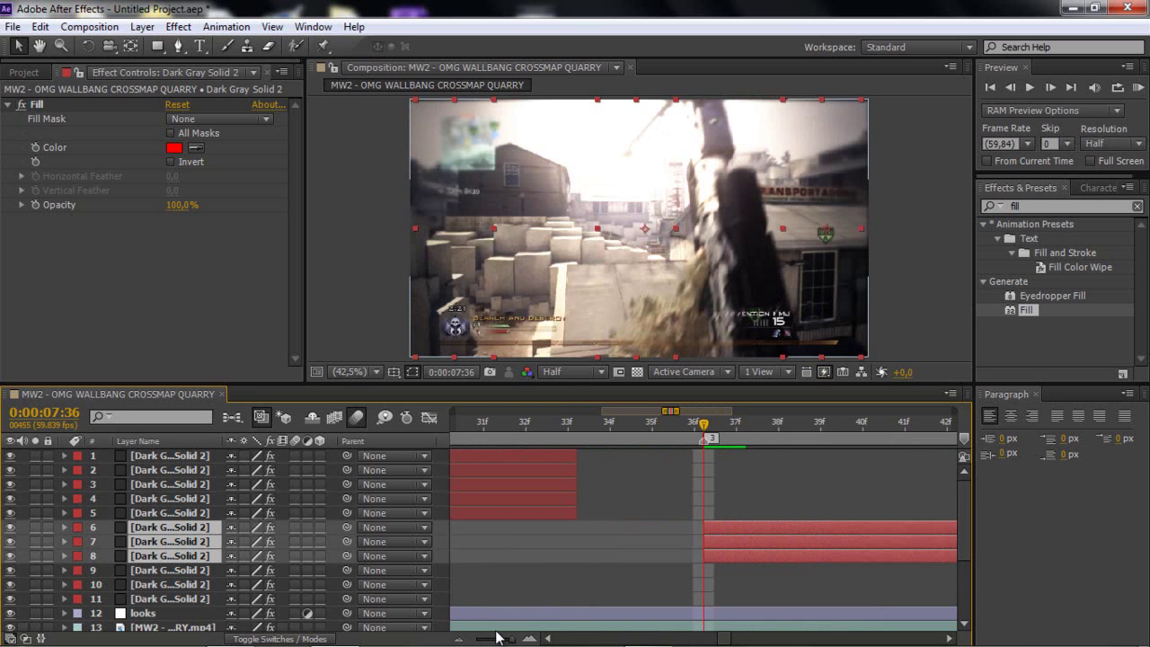
left_click_drag(501, 639, 491, 641)
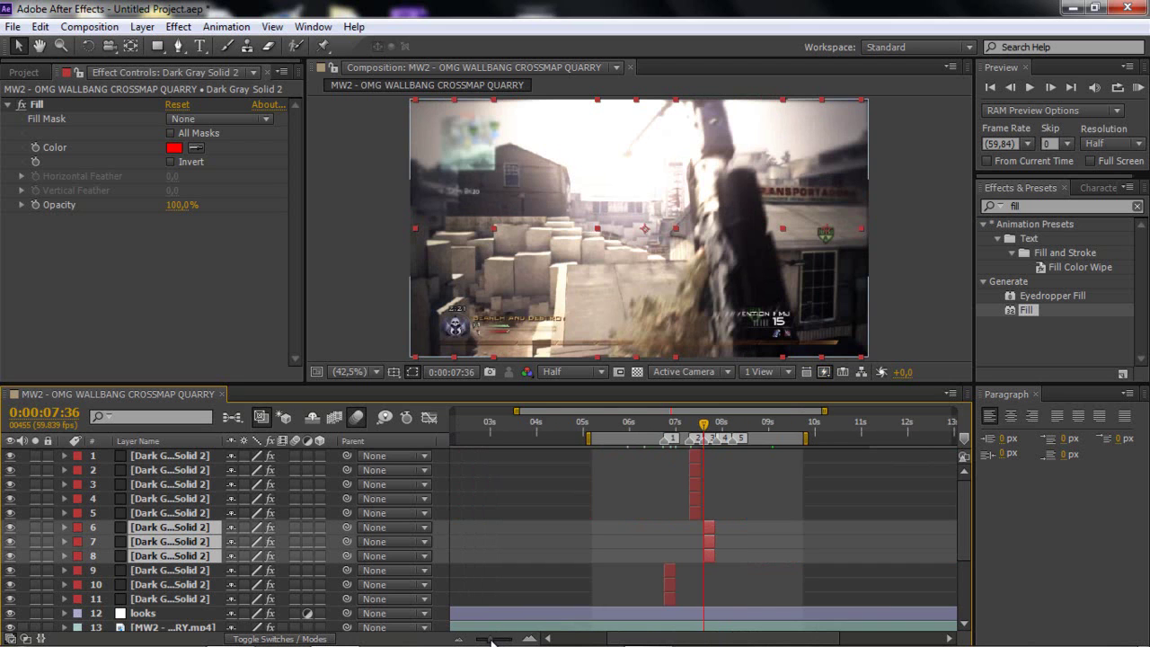
Step: Rotate layer 7, the cyan strip, to 32 degrees
left_click(707, 542)
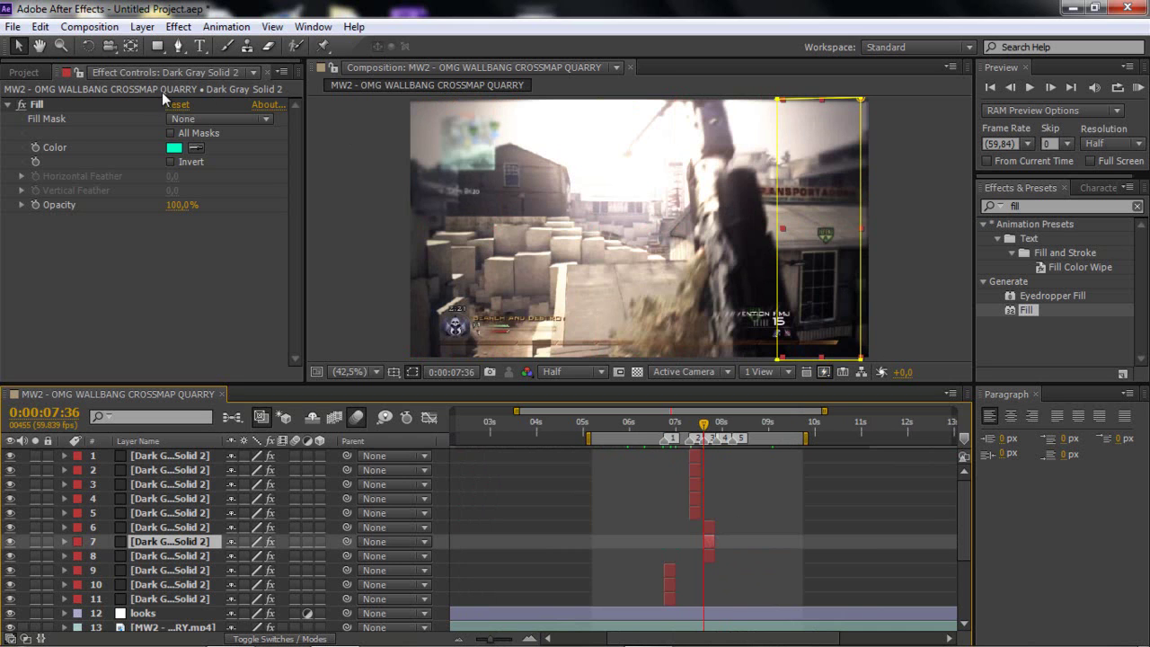
left_click(88, 46)
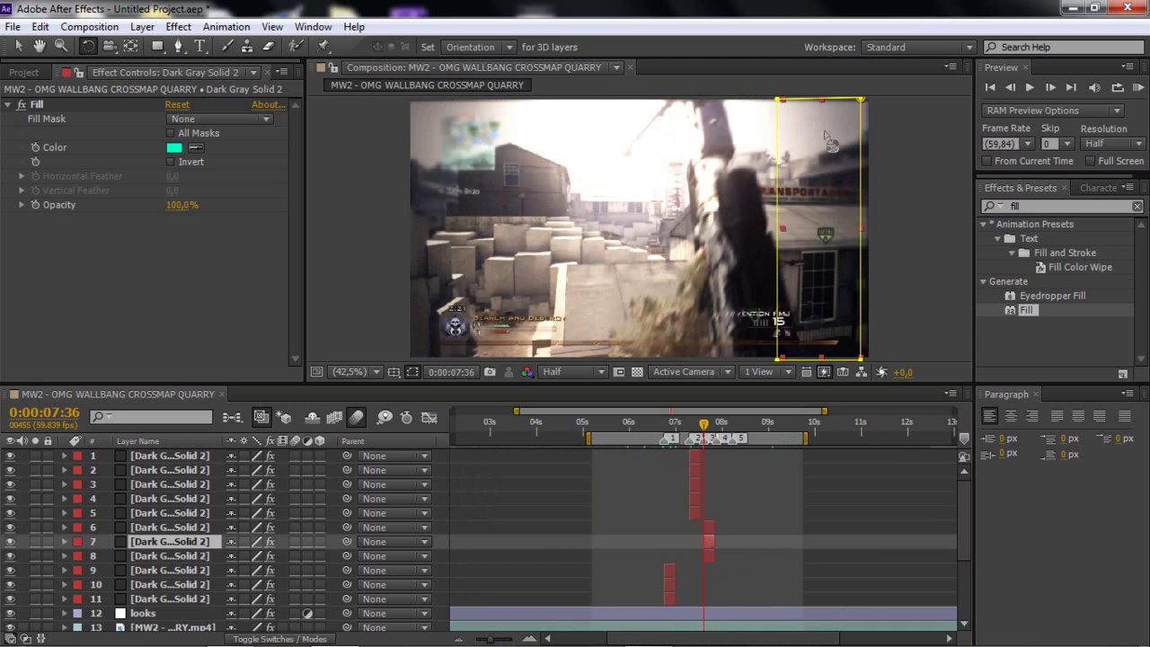
left_click_drag(833, 142, 887, 147)
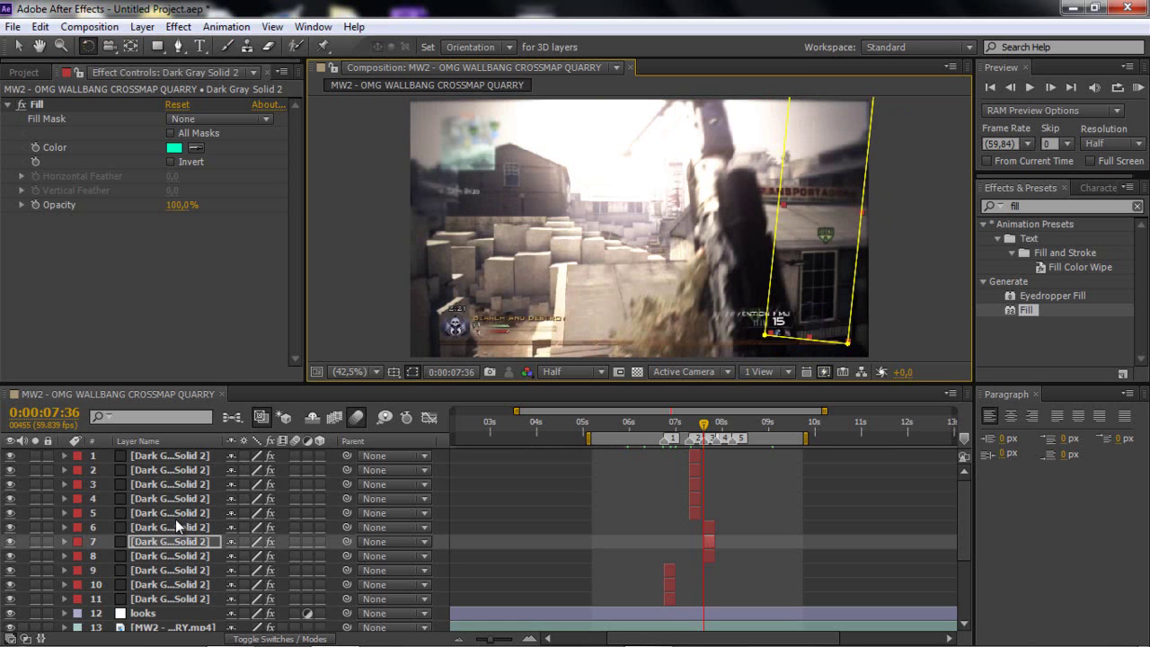
key("r")
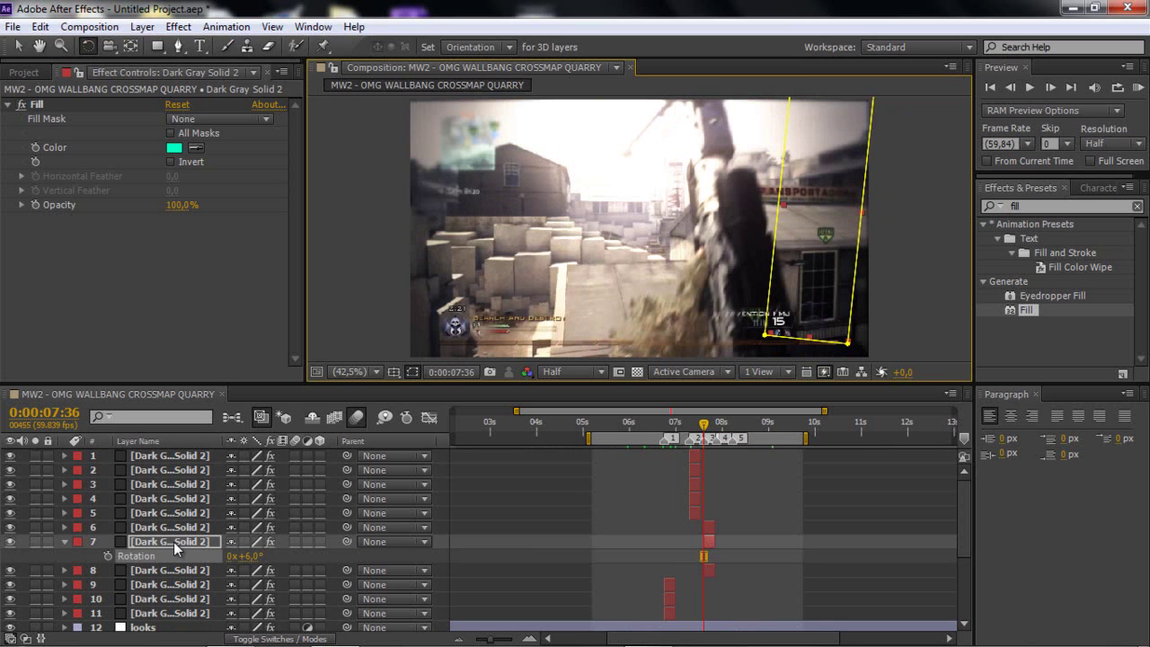
left_click(254, 555)
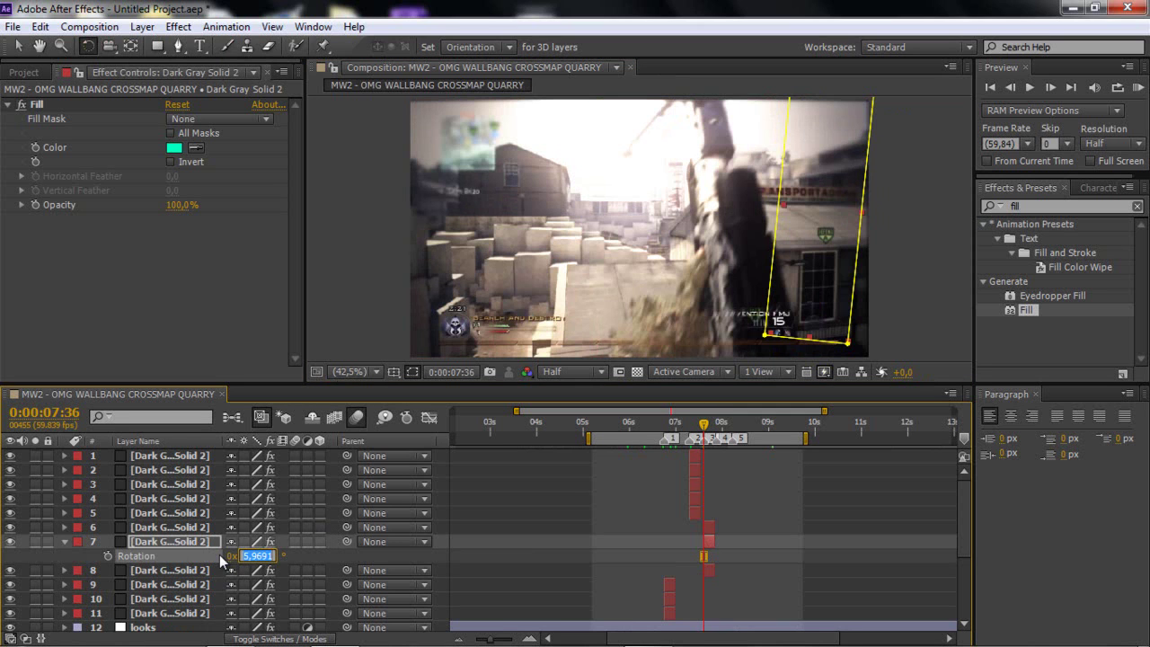
type("32")
left_click(314, 557)
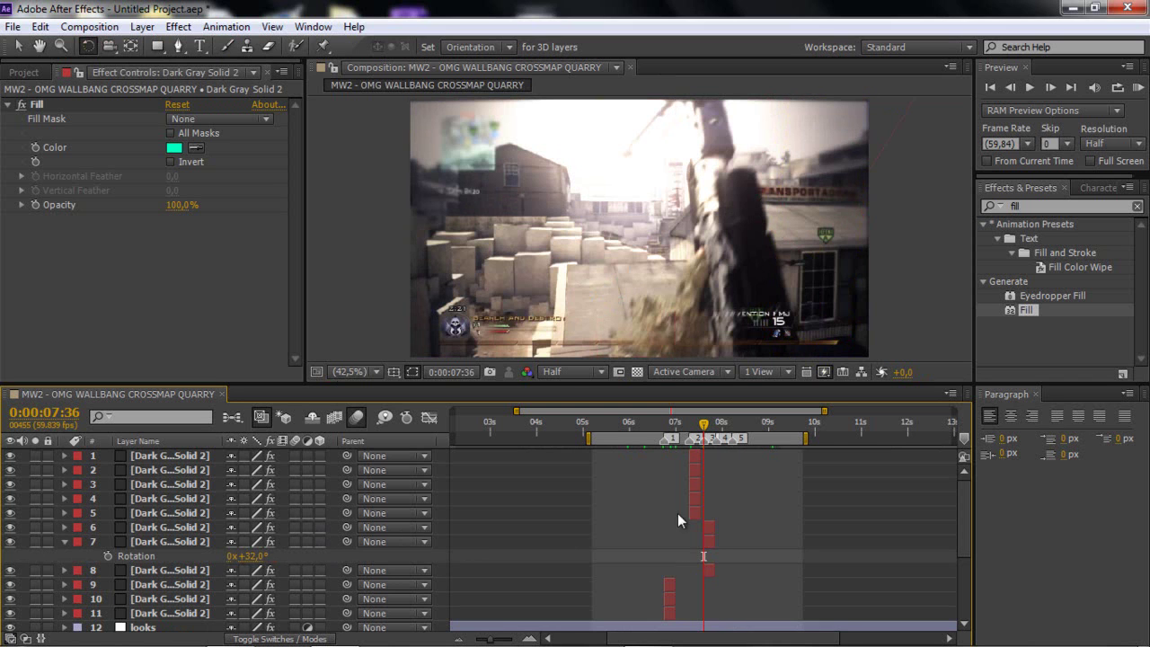
Step: Set layers 6 and 8 to 32° rotation as well, then return to the Selection tool
left_click(707, 540)
left_click(713, 527)
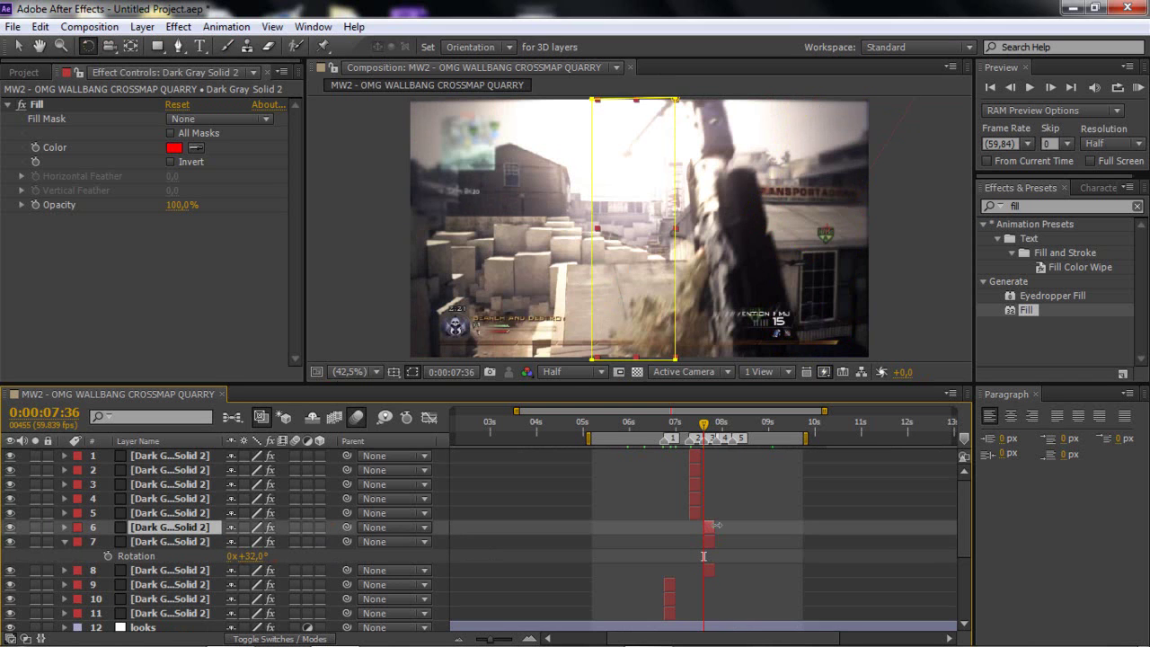
key("r")
left_click(708, 584)
key("r")
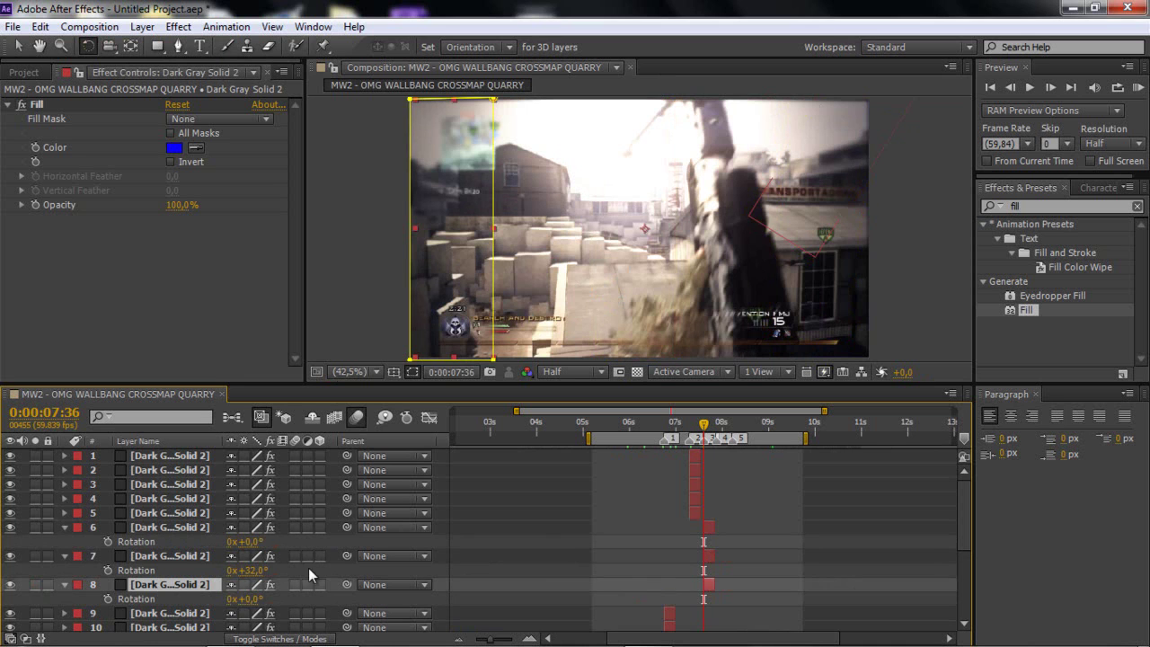
left_click(246, 599)
key("Return")
left_click(542, 567)
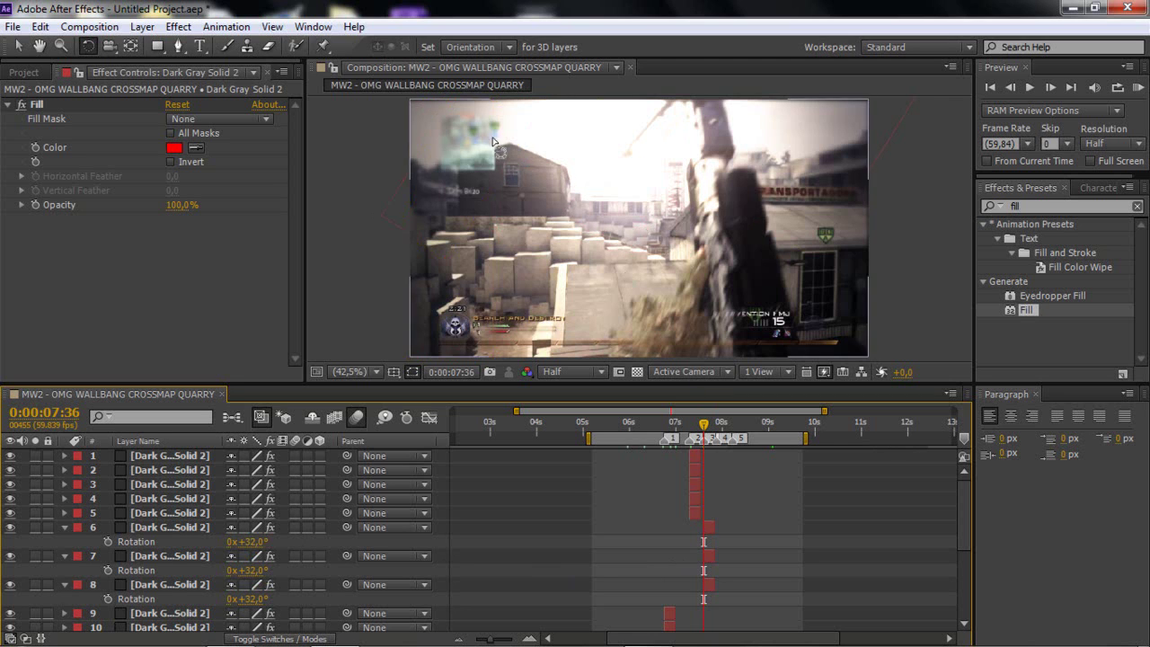
left_click(18, 46)
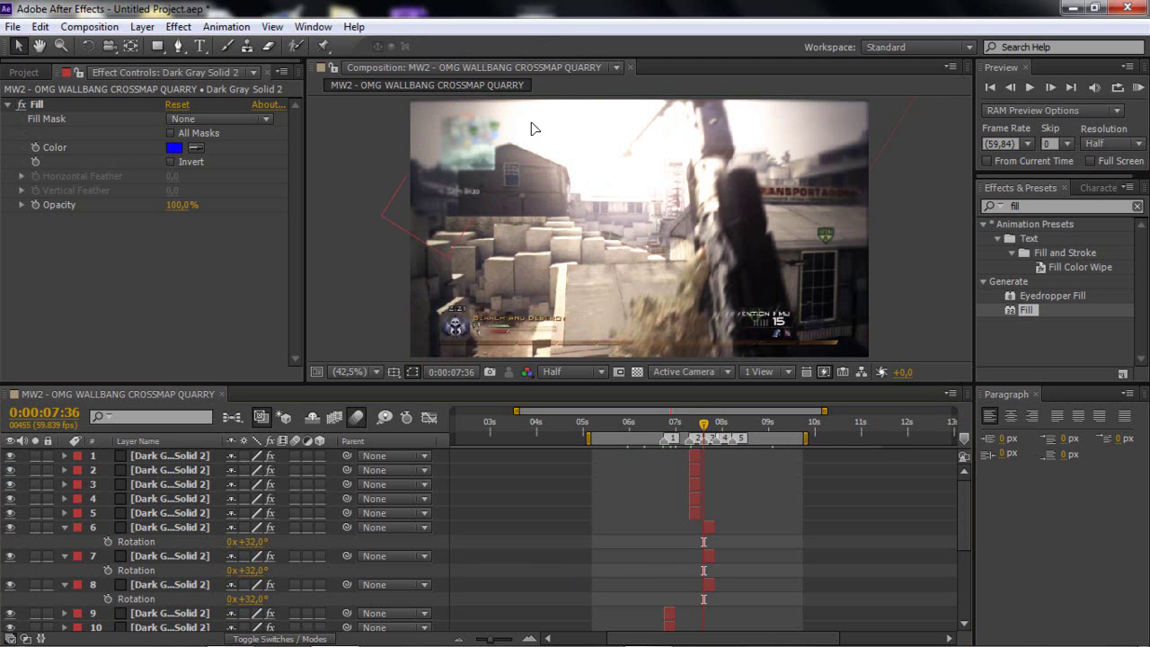
left_click(531, 128)
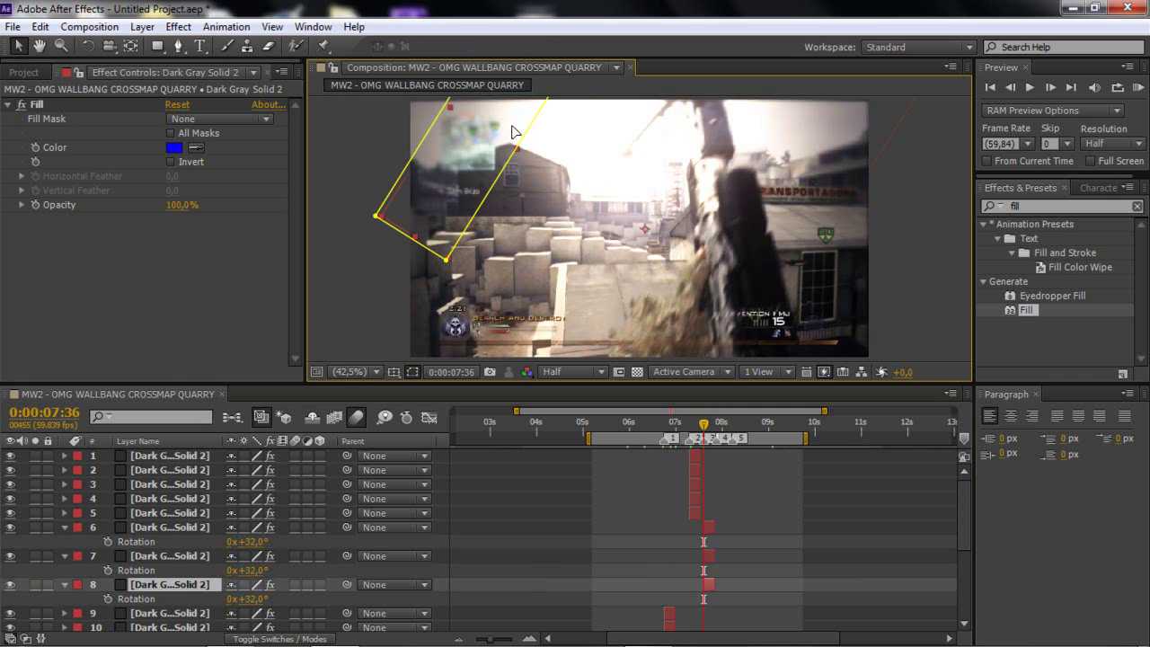
Step: Move the blue strip to the upper left and scale the red strip to 148% through the centre
mouse_move(498, 183)
left_mouse_down()
mouse_move(472, 308)
mouse_move(482, 181)
mouse_move(499, 169)
mouse_move(469, 206)
mouse_move(478, 190)
left_mouse_up()
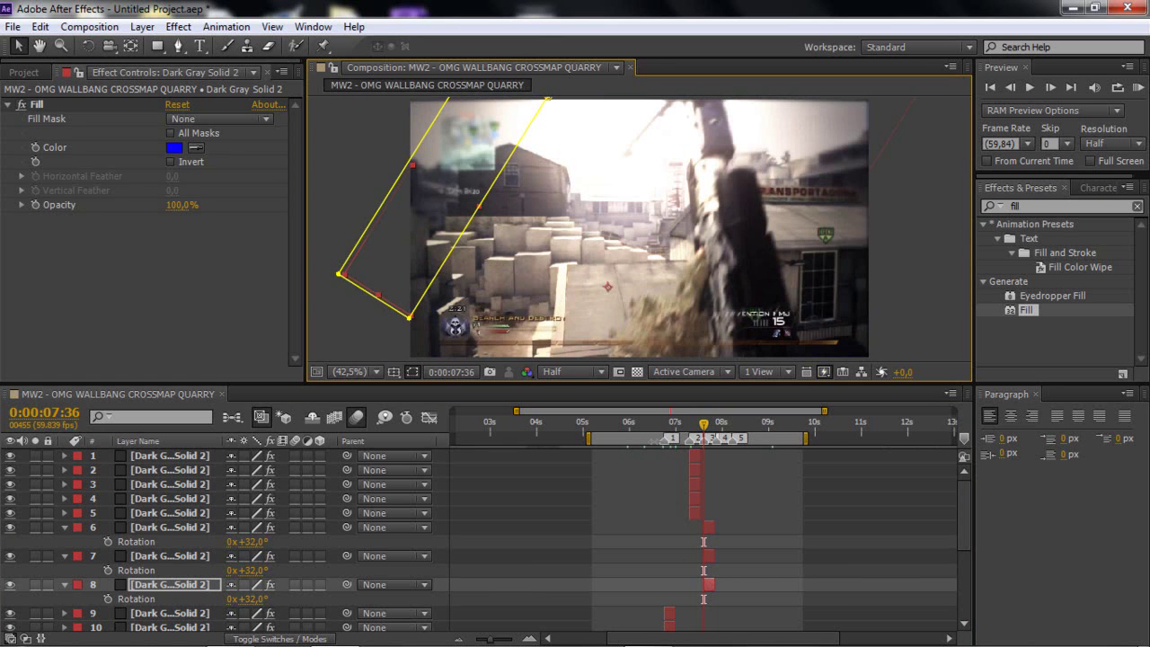
left_click(709, 527)
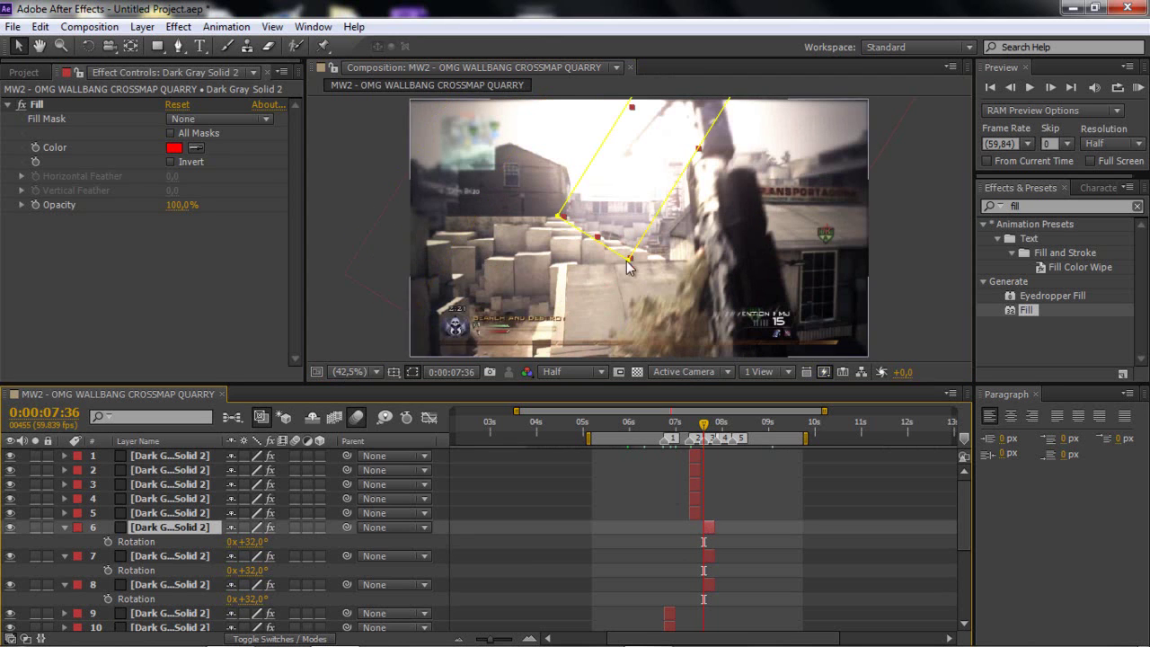
left_click_drag(628, 182, 577, 289)
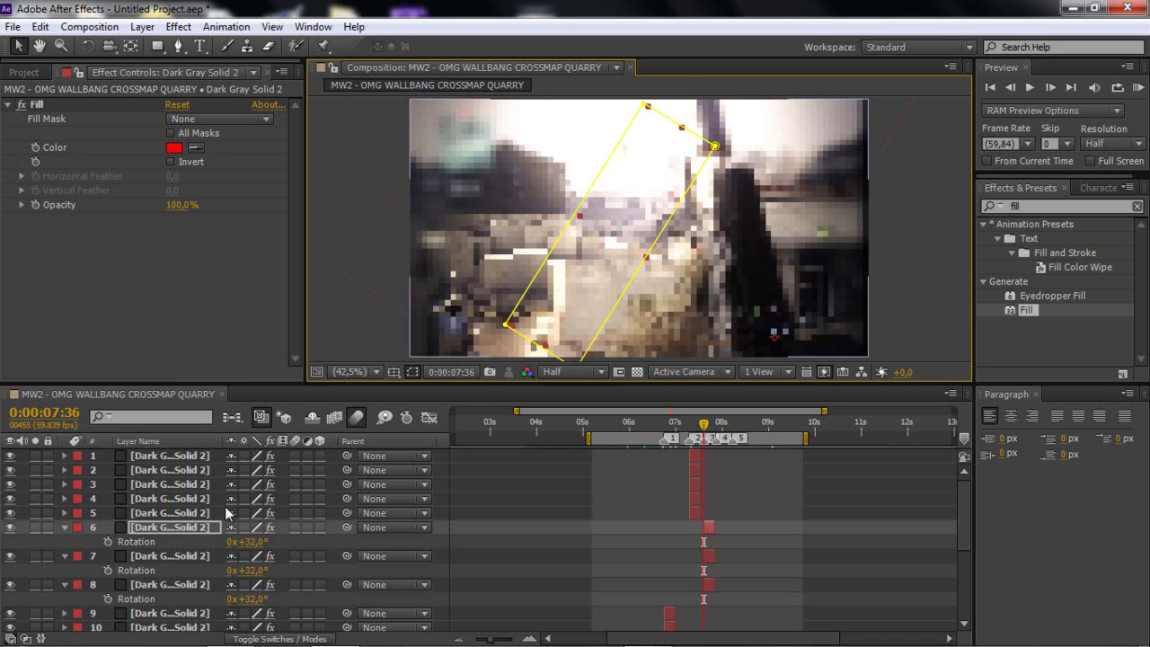
key("s")
left_click_drag(250, 542, 286, 541)
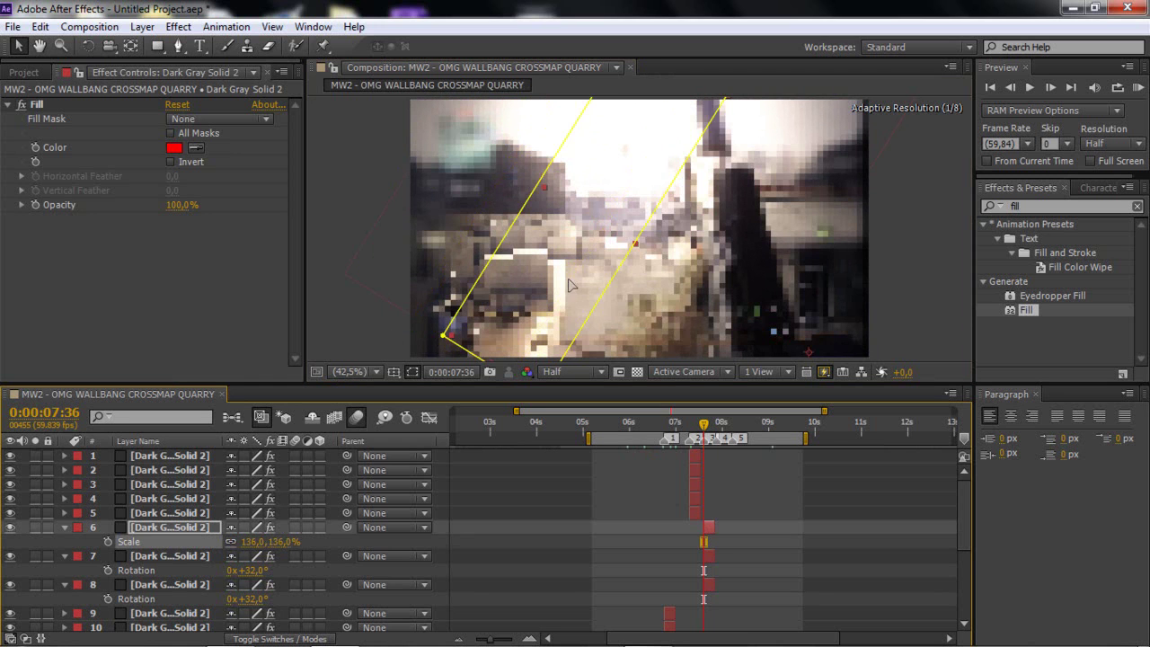
left_click_drag(577, 302, 586, 295)
left_click_drag(269, 542, 280, 542)
mouse_move(533, 305)
left_mouse_down()
mouse_move(562, 319)
mouse_move(530, 316)
left_mouse_up()
Step: Duplicate the enlarged red strip, shift the copy up-right, and move the cyan strip down at right
left_click(707, 527)
key("ctrl+d")
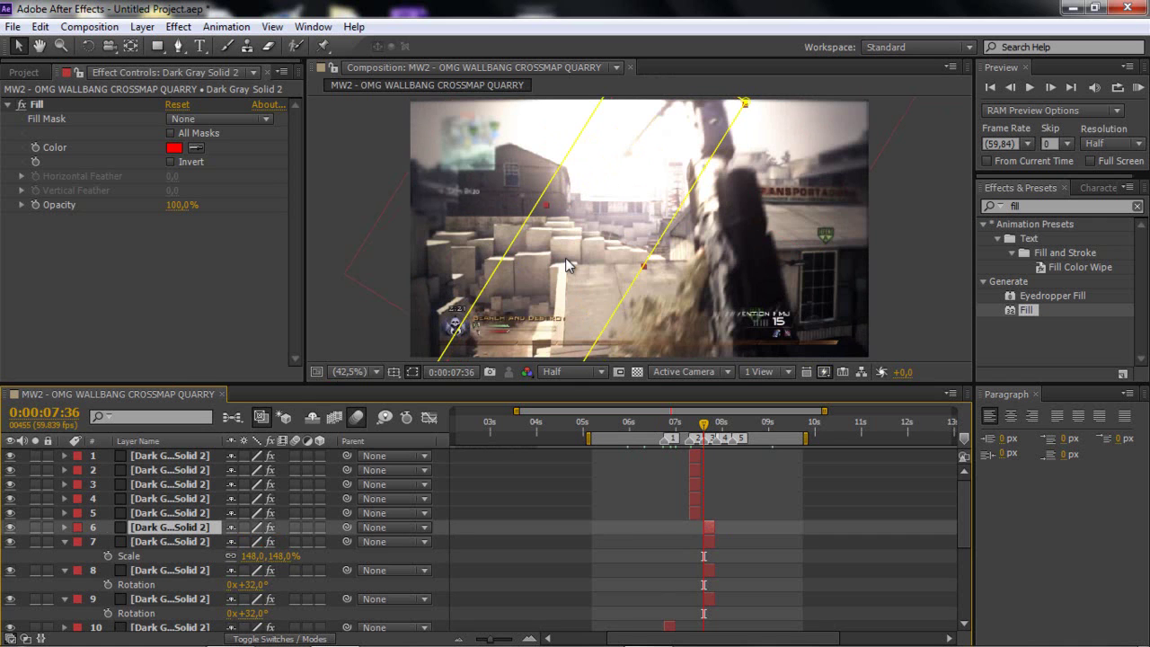
left_click_drag(610, 281, 699, 266)
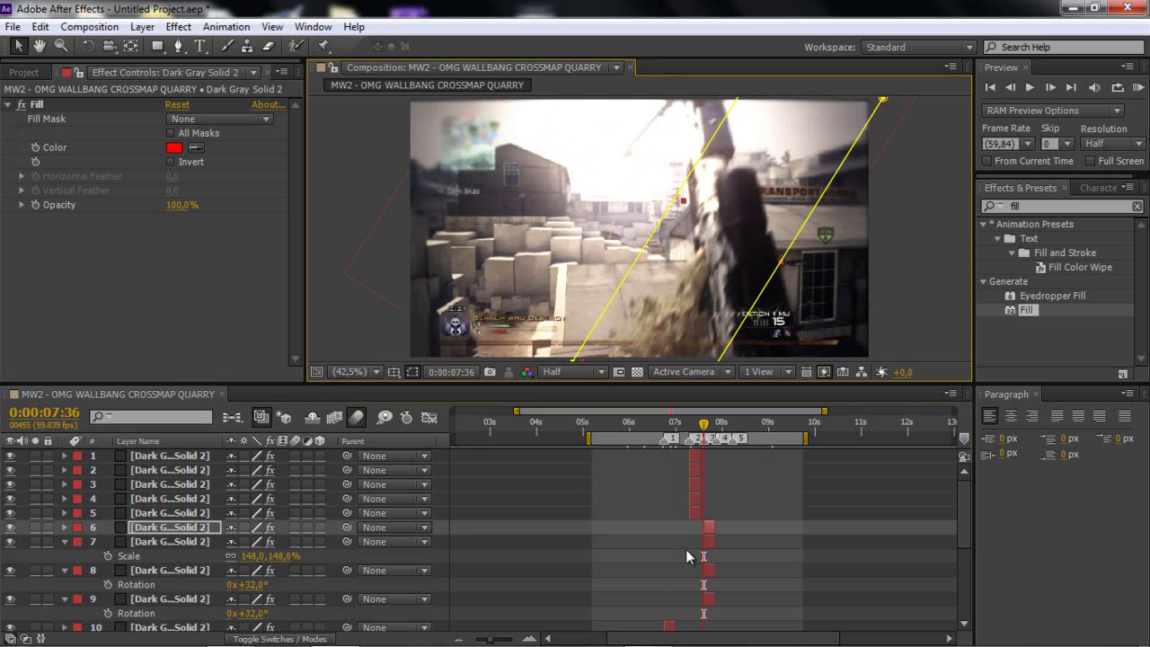
left_click(709, 599)
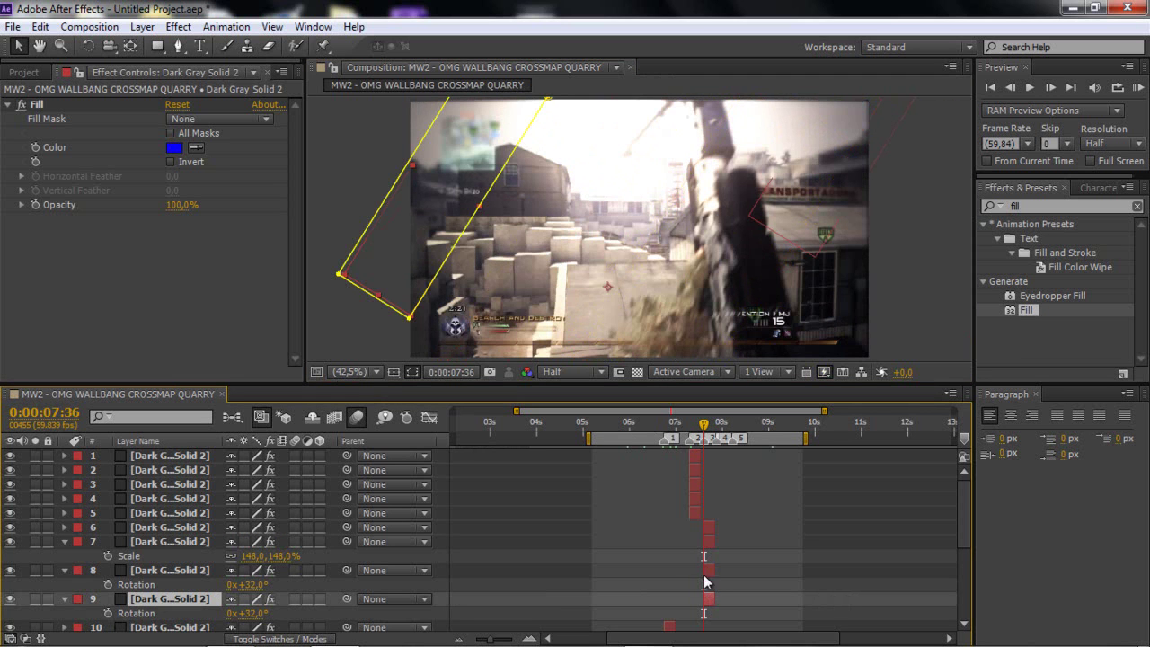
left_click(706, 569)
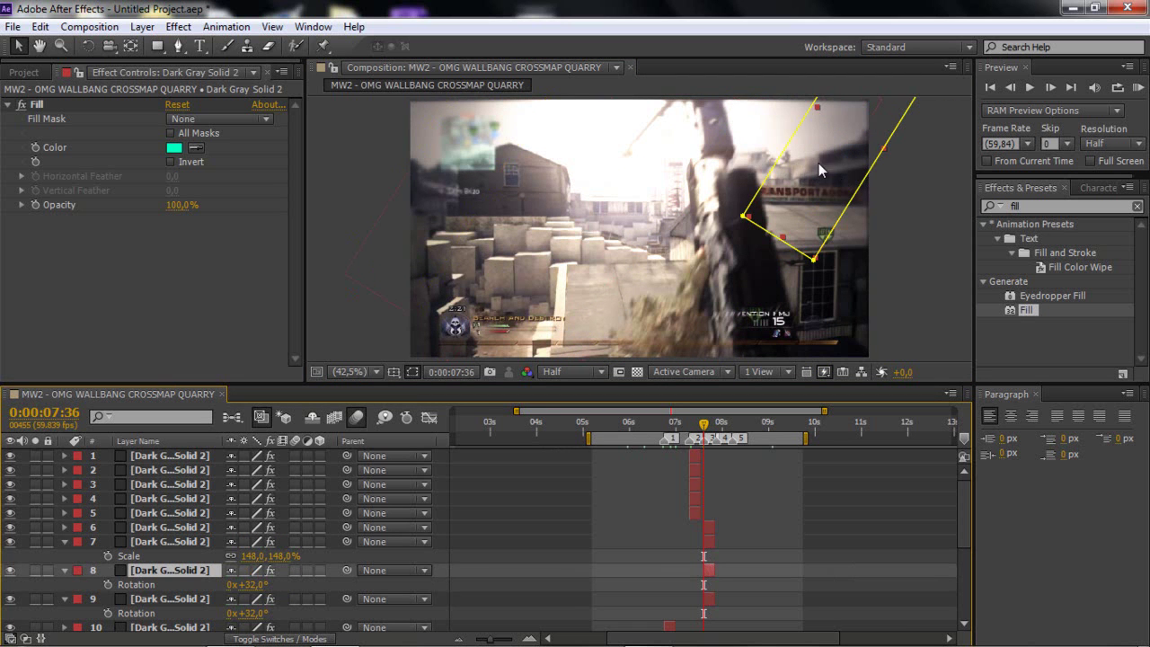
left_click_drag(804, 264, 807, 305)
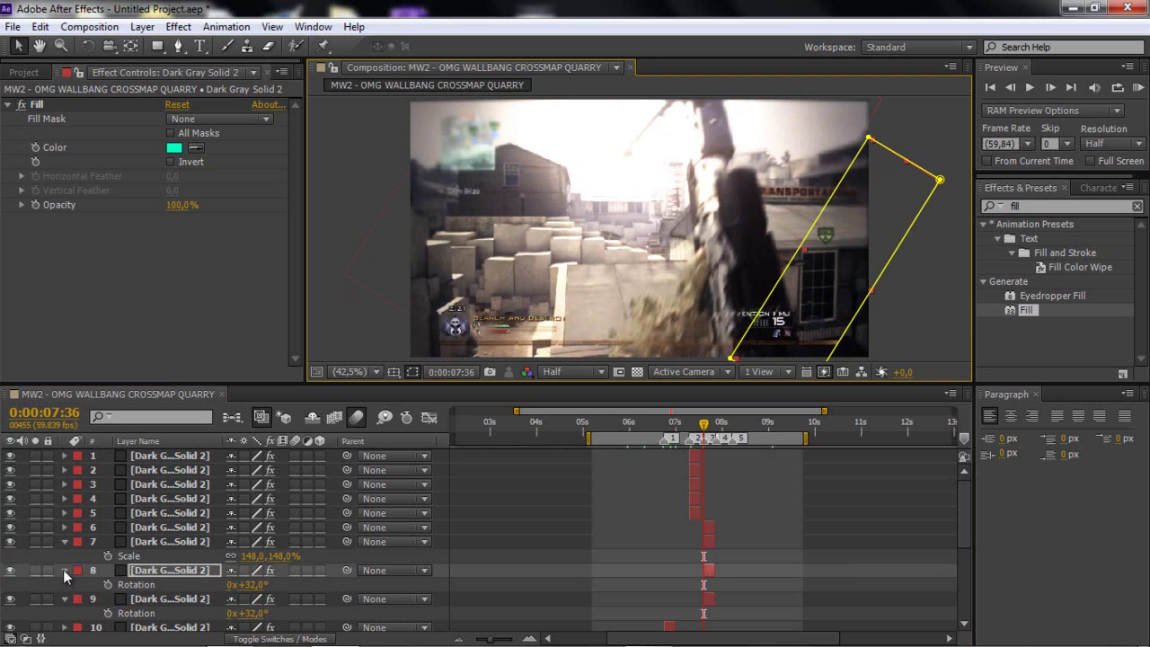
Step: Collapse the layer properties and move the red diagonal strip's mask to the left
left_click(63, 569)
left_click(63, 541)
left_click(63, 569)
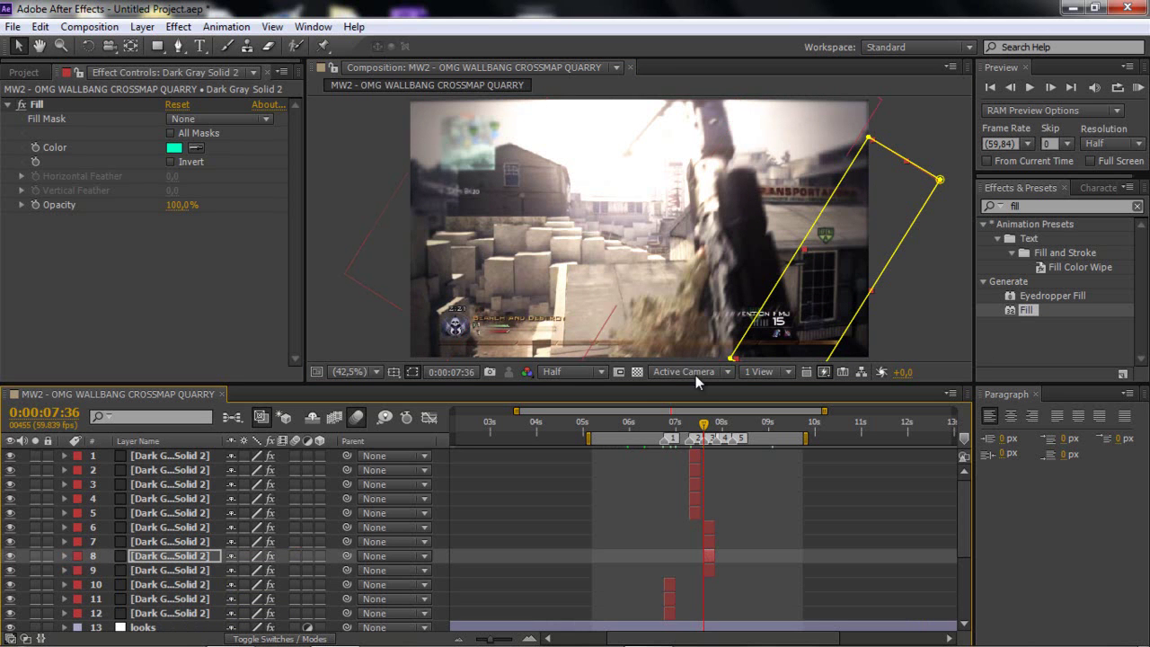
left_click_drag(704, 422, 710, 413)
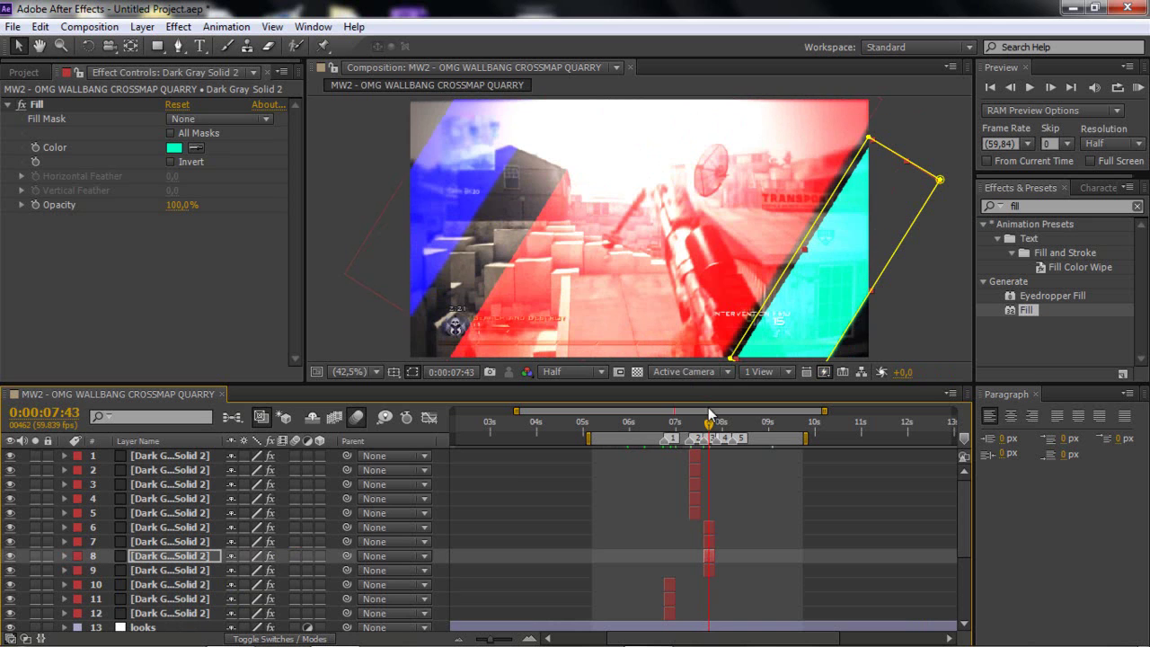
left_click(709, 541)
left_click_drag(590, 222, 575, 214)
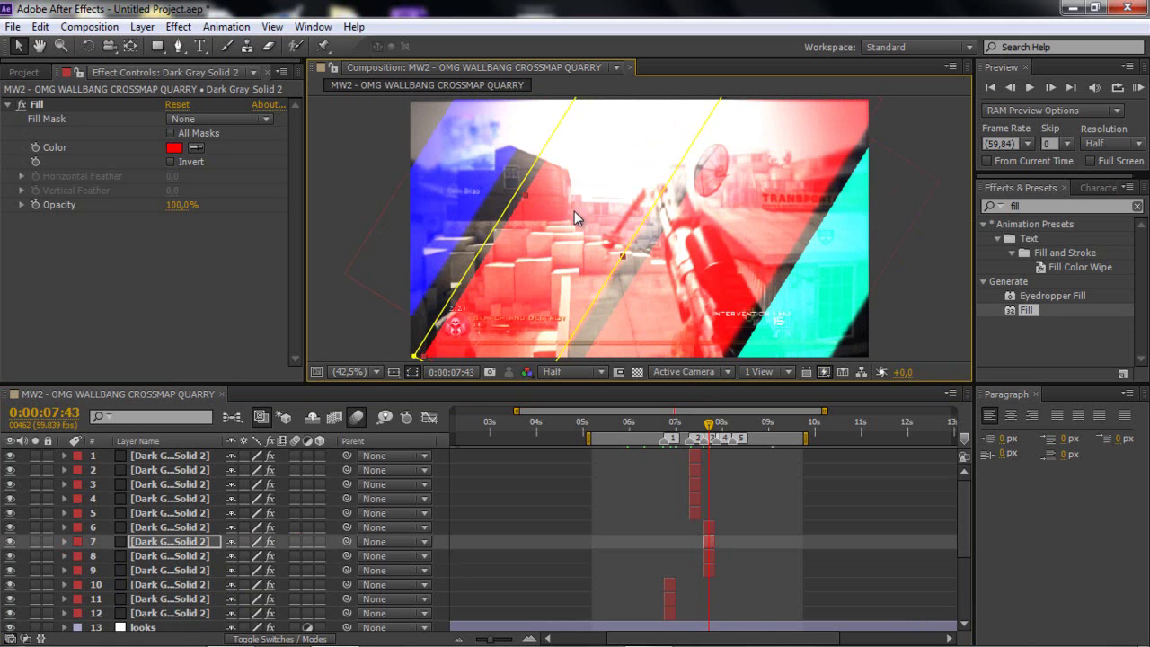
Step: Change that strip's fill colour to green (hue 114°) and step forward a few frames
left_click(173, 147)
left_click(609, 372)
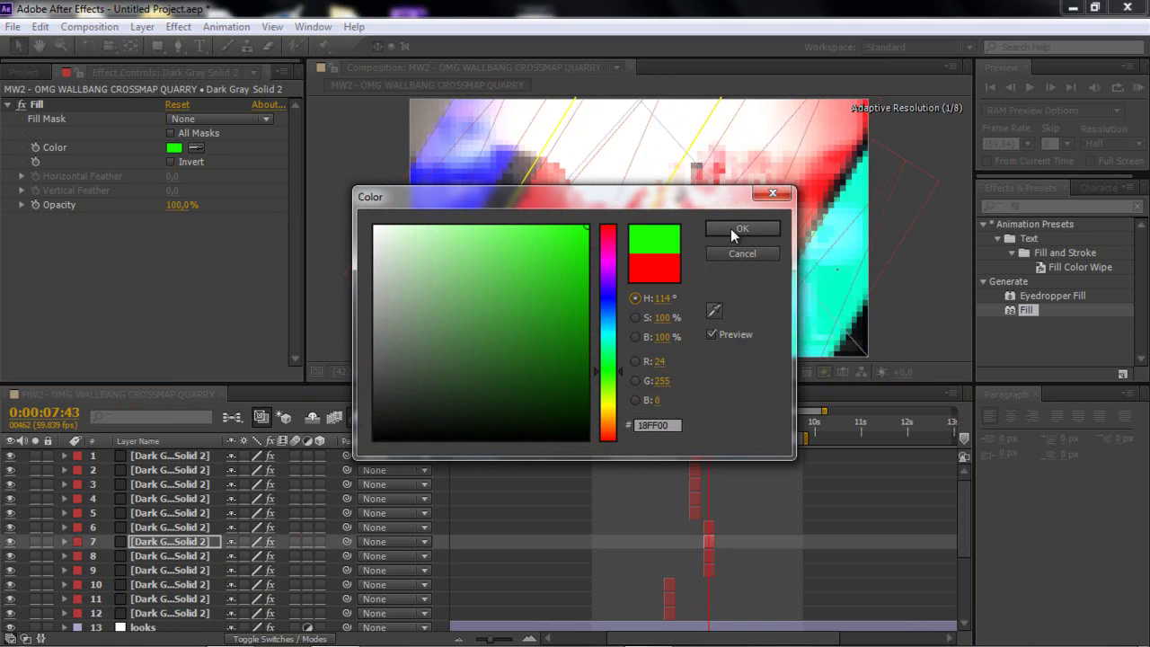
left_click(738, 229)
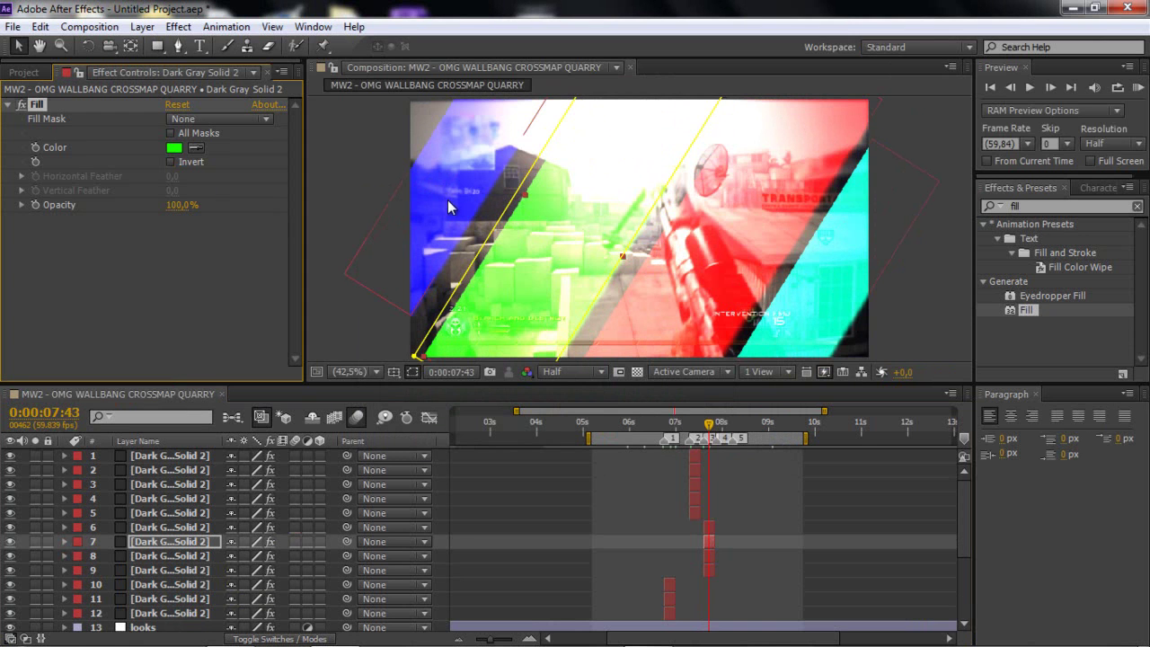
left_click(711, 527)
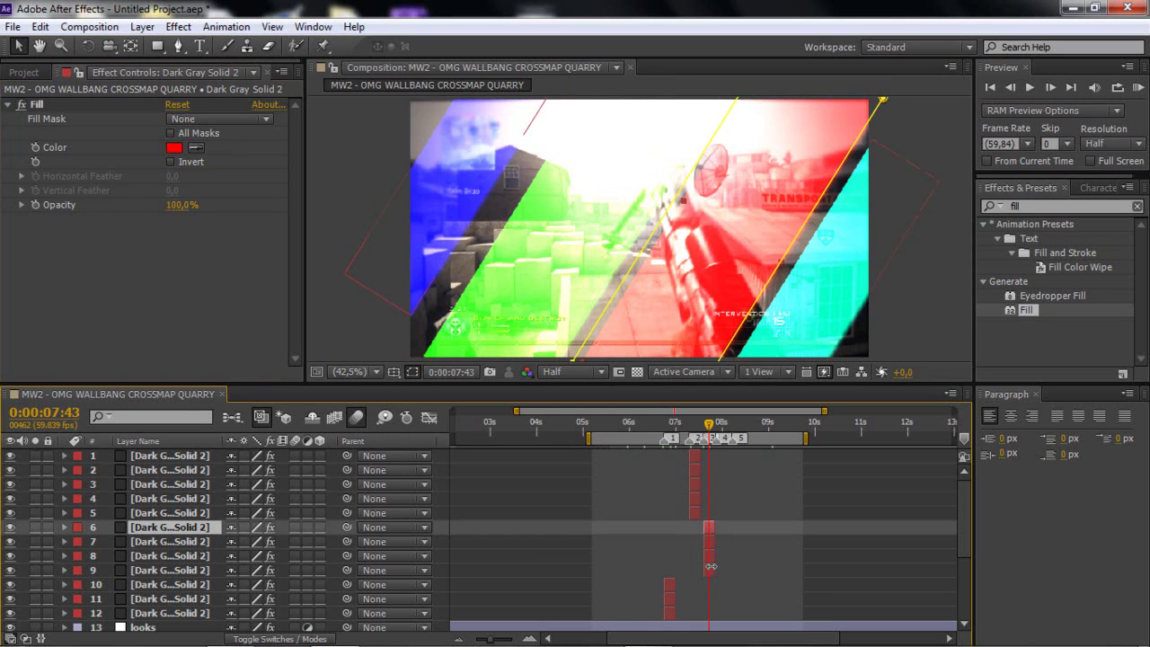
left_click(711, 565)
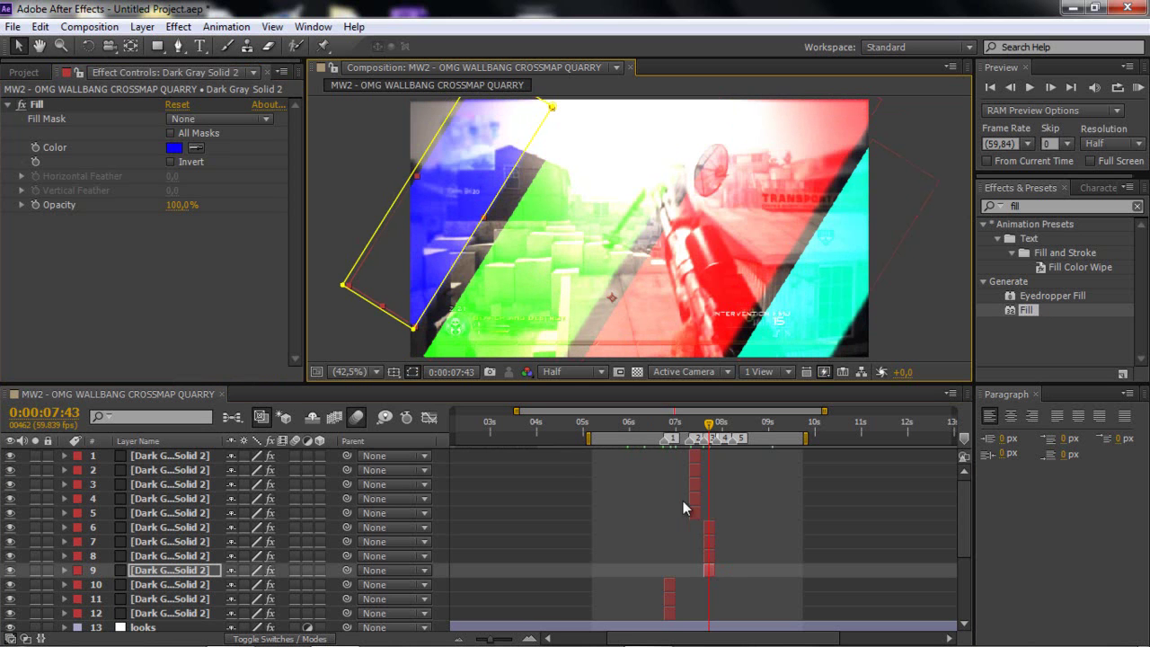
left_click_drag(717, 426, 723, 444)
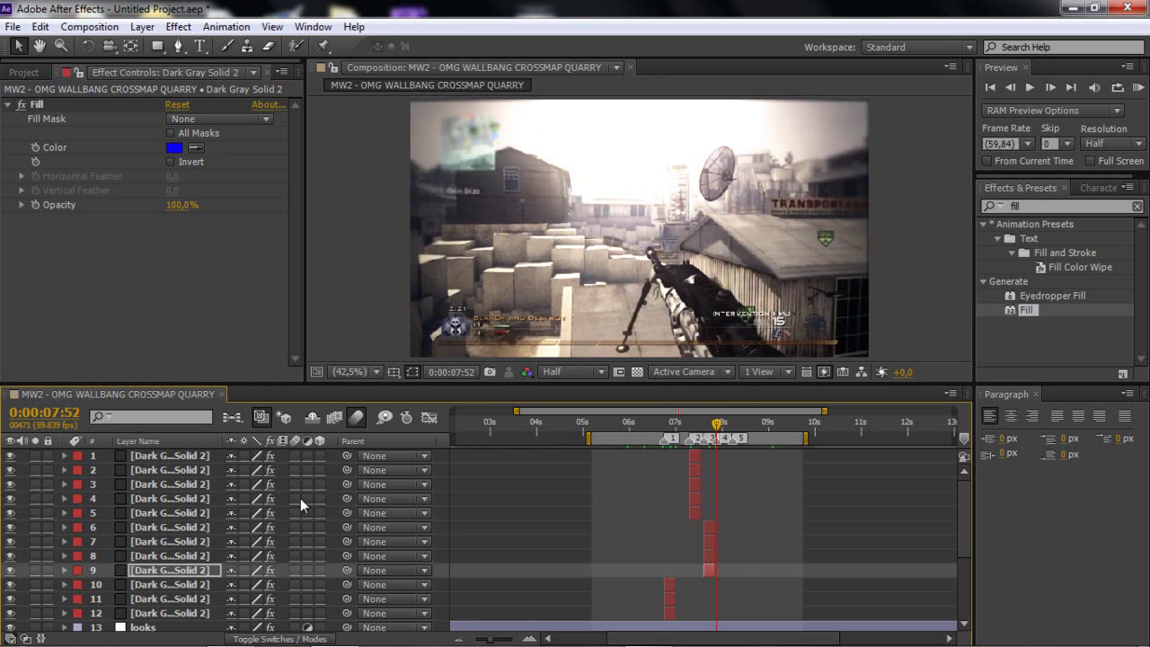
scroll(542, 525, "down", 5)
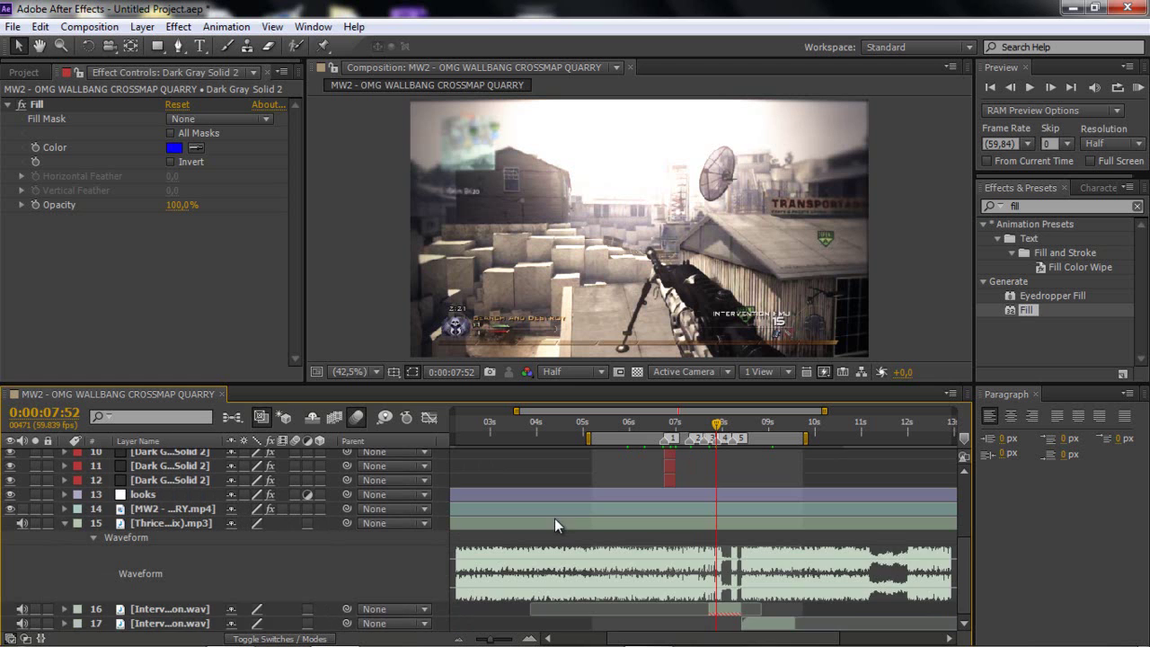
left_click(650, 634)
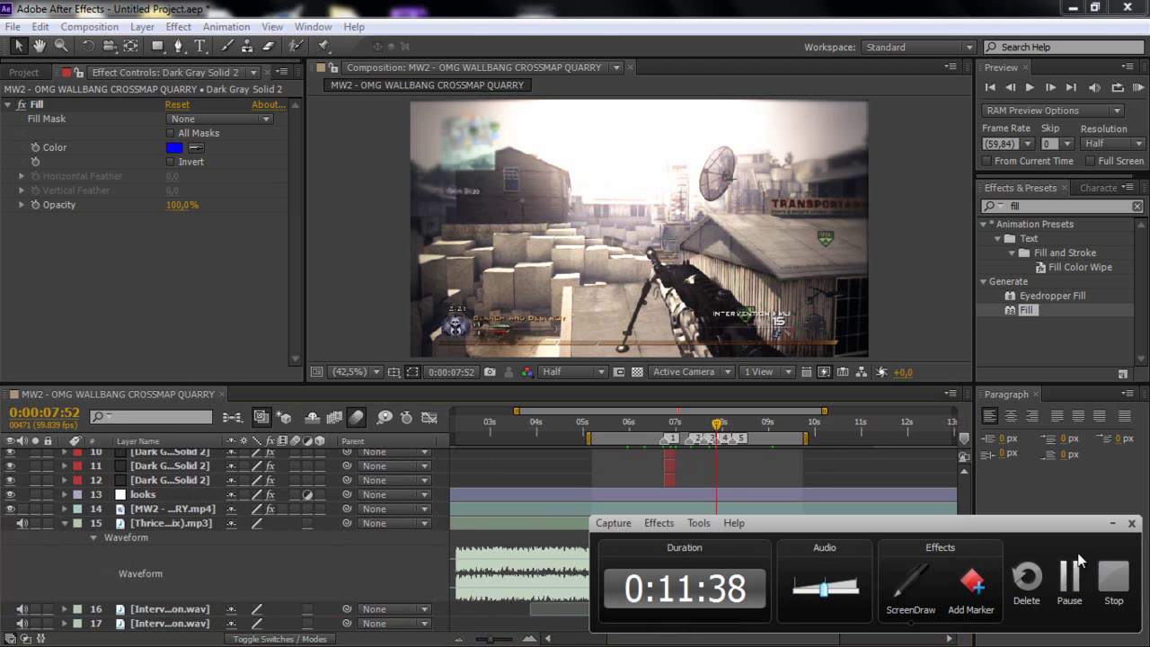
left_click(784, 479)
left_click_drag(715, 422, 694, 434)
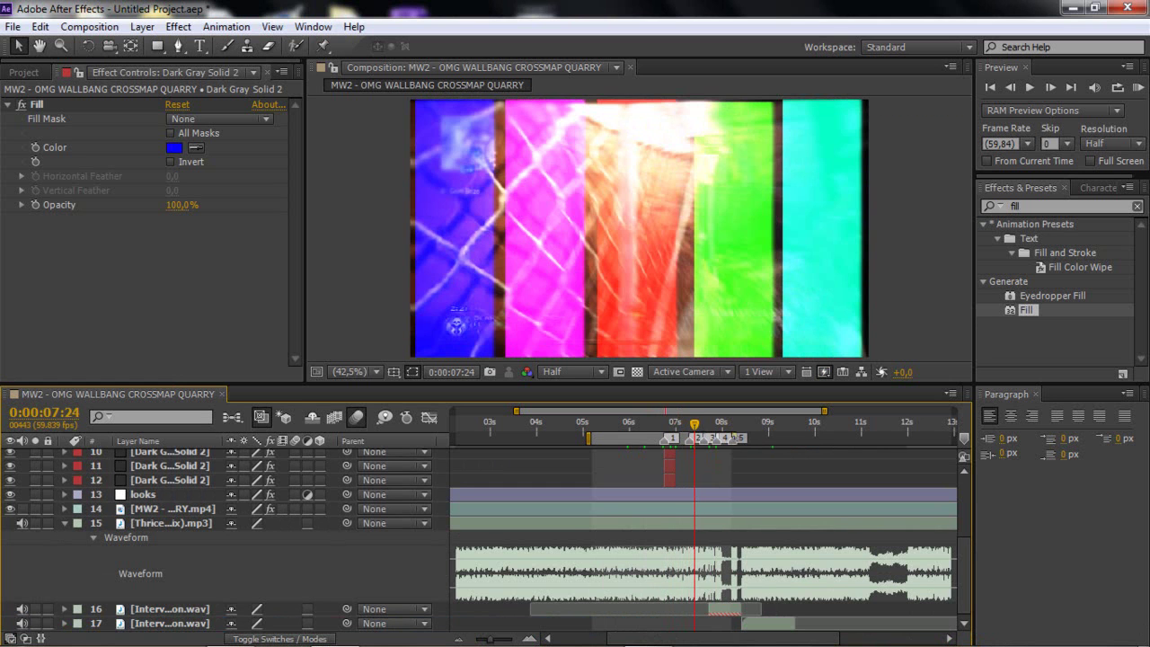
left_click(1138, 88)
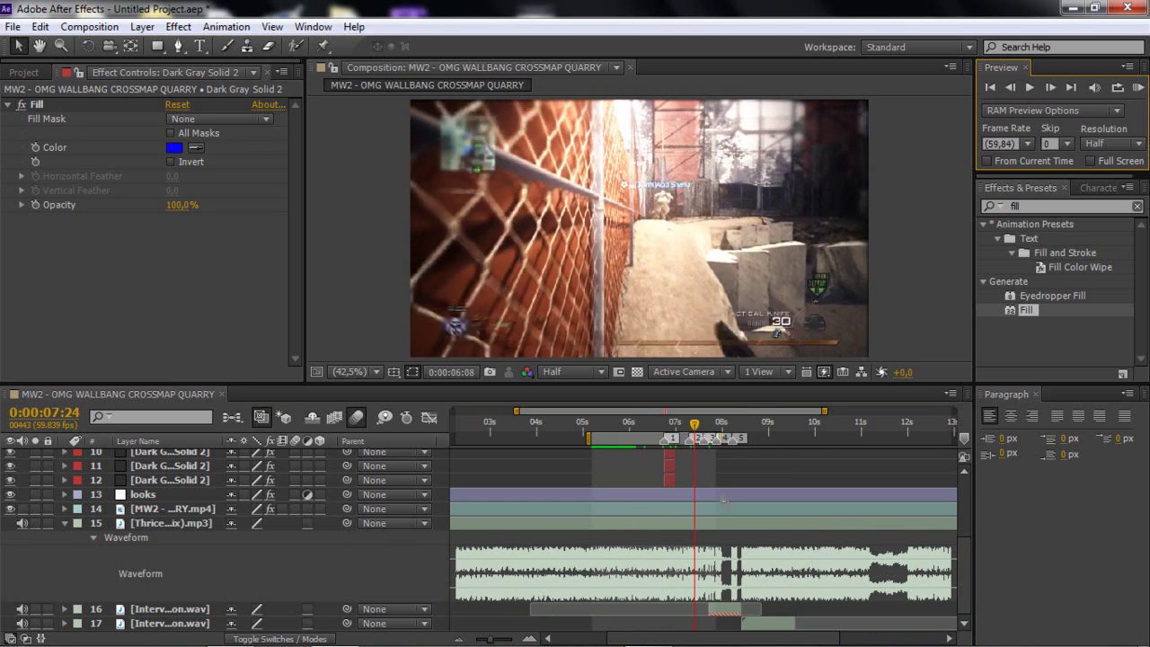
left_click(669, 424)
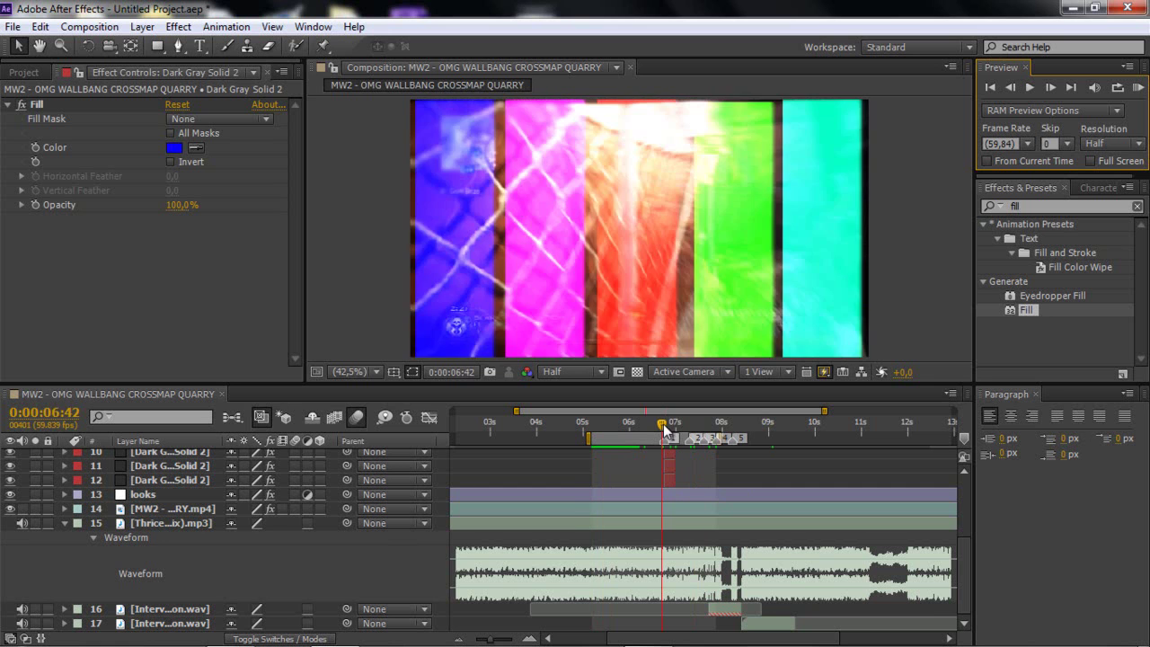
scroll(671, 490, "up", 3)
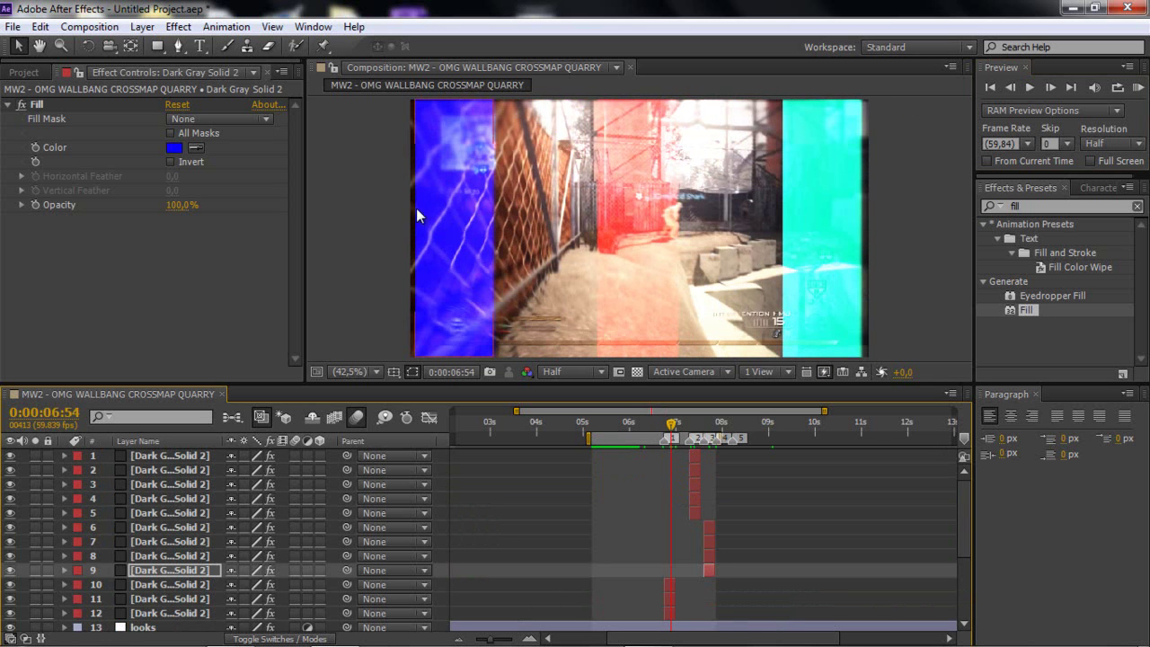
Step: Apply the Glow effect to the first strip layer and set its Glow Radius
left_click(1069, 207)
type("glow")
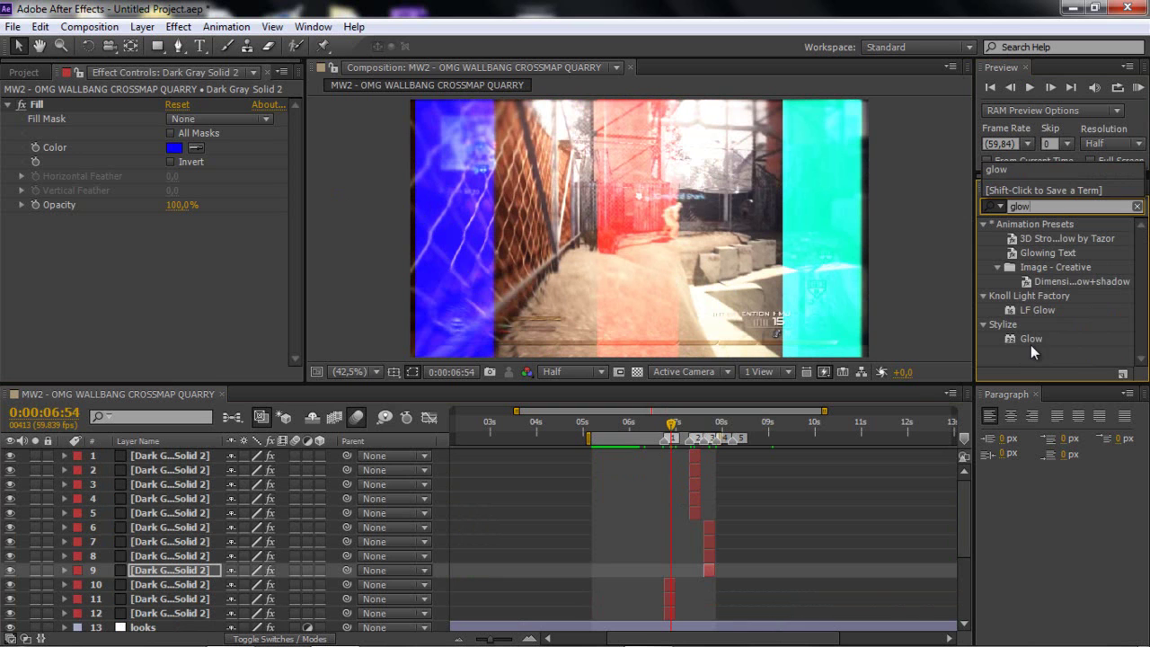
left_click_drag(1030, 344, 698, 451)
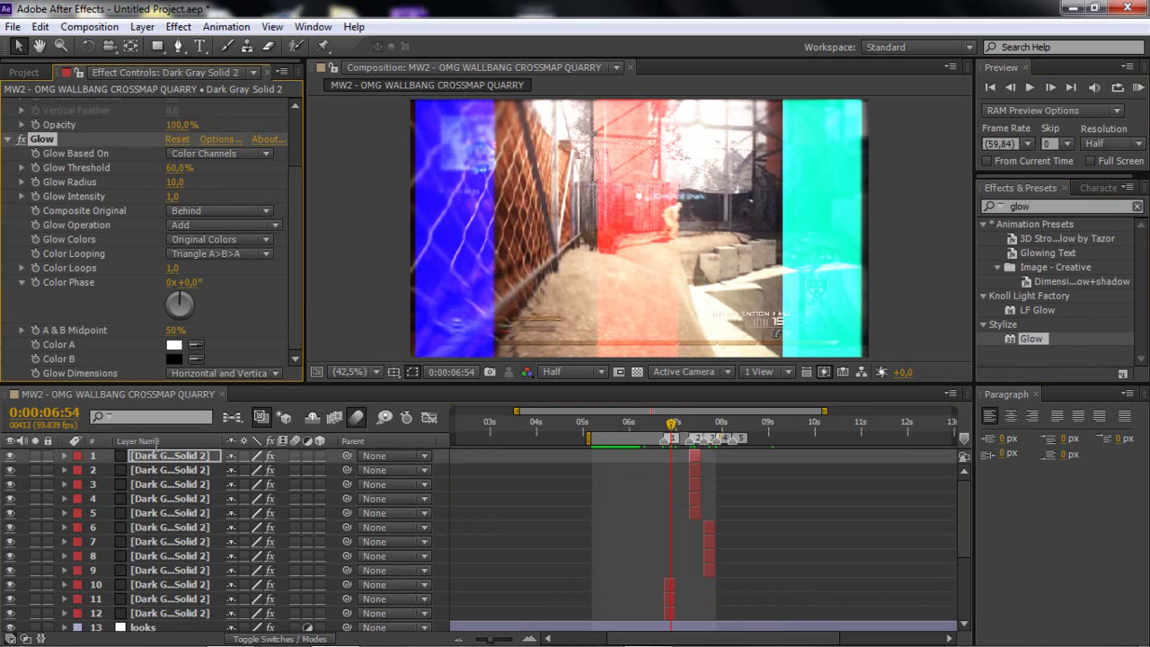
left_click(175, 182)
type("20")
key("Return")
Step: Copy the Glow effect and paste it onto all the other strip layers
left_click(37, 139)
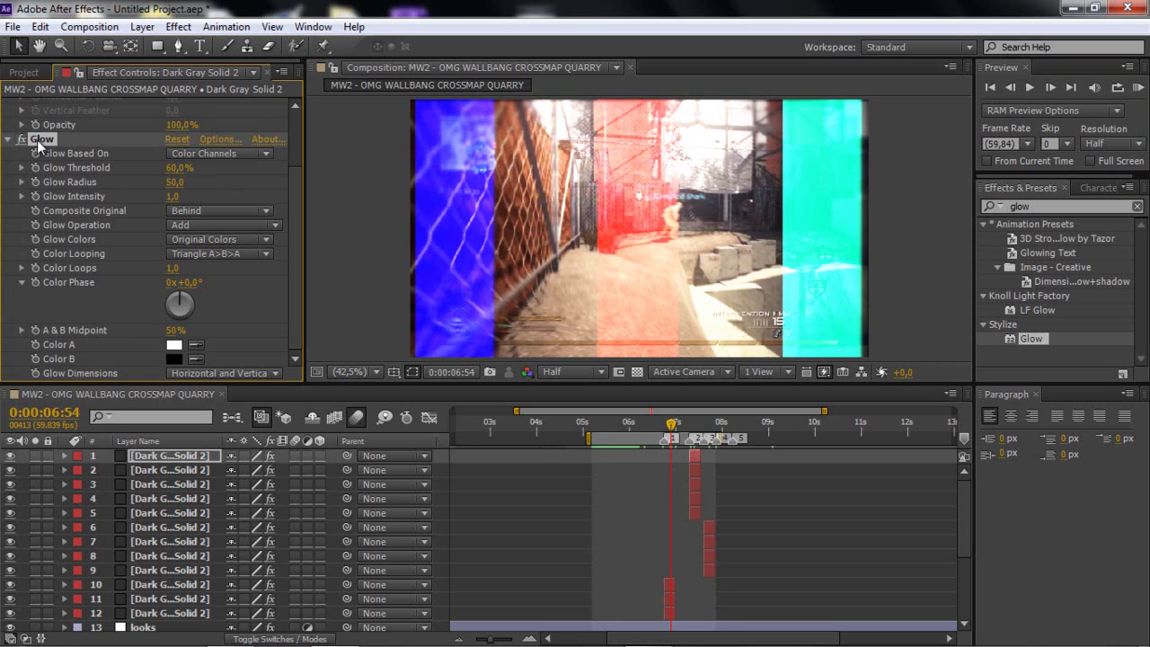
left_click(694, 466)
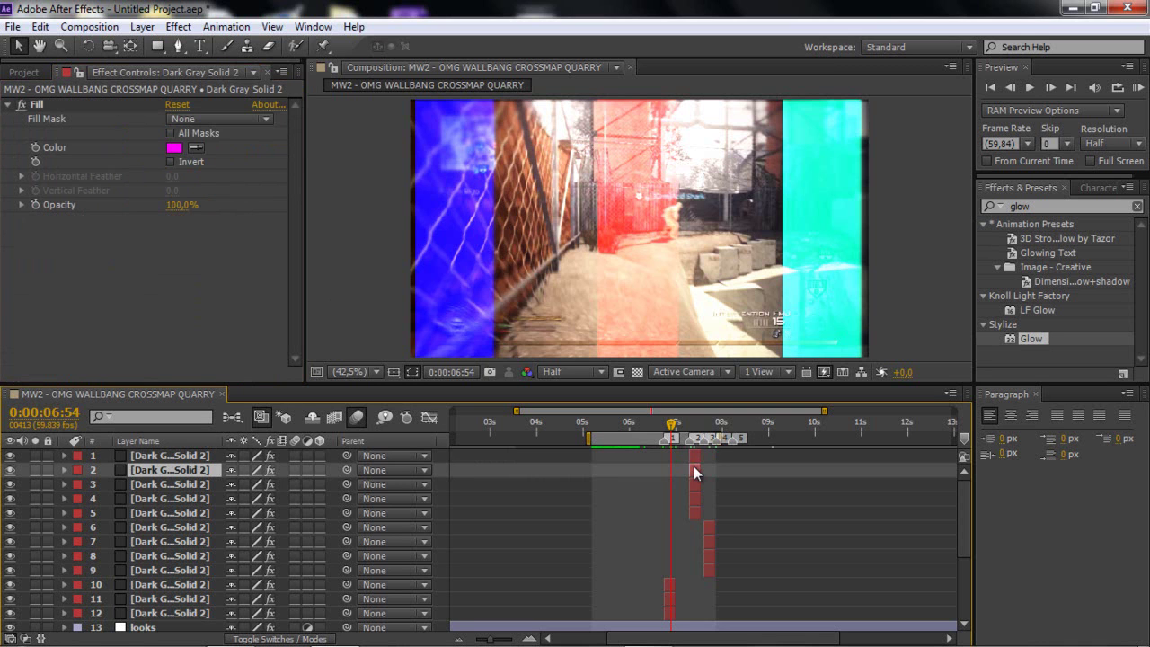
left_click(666, 612, "shift")
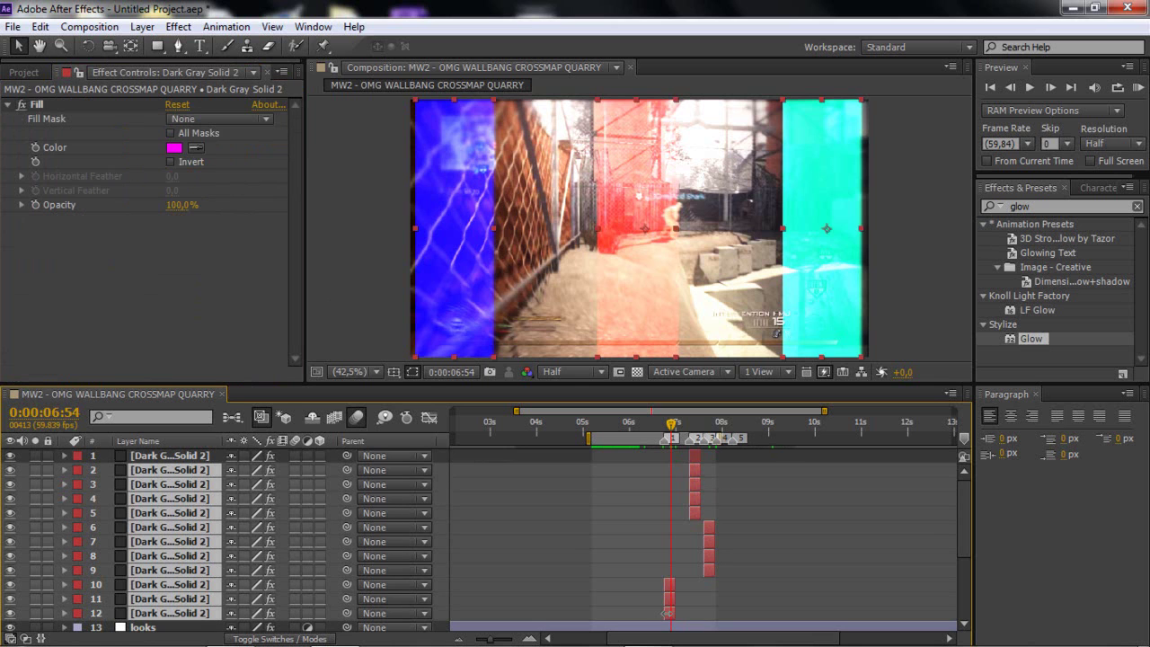
left_click(106, 260)
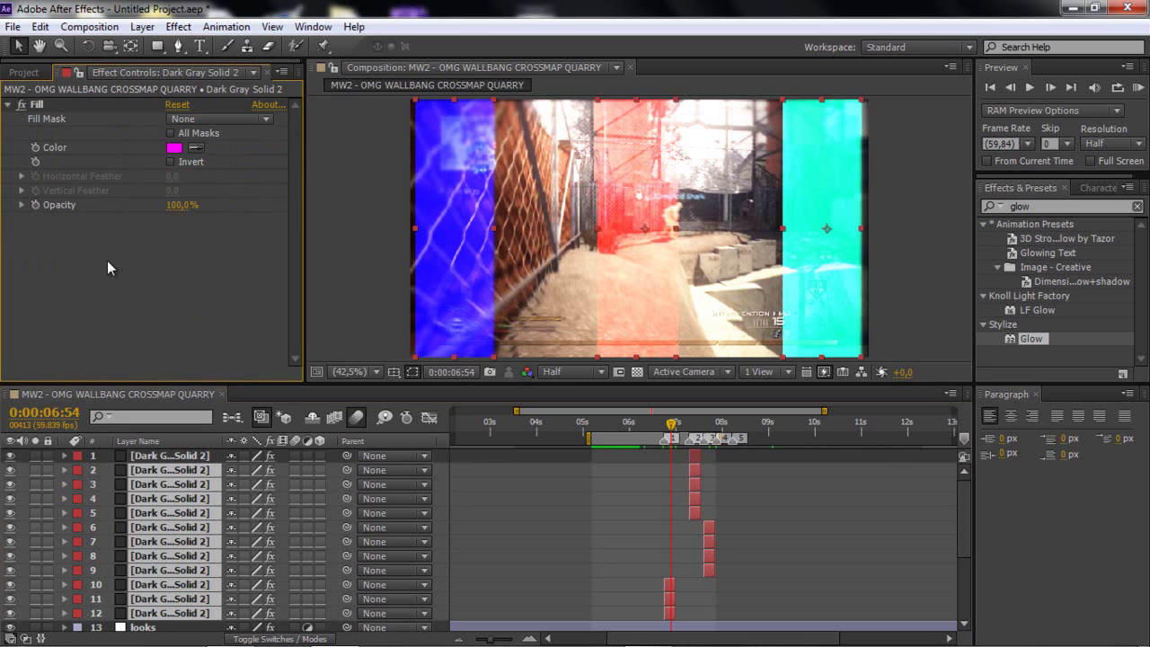
key("ctrl+alt+shift+e")
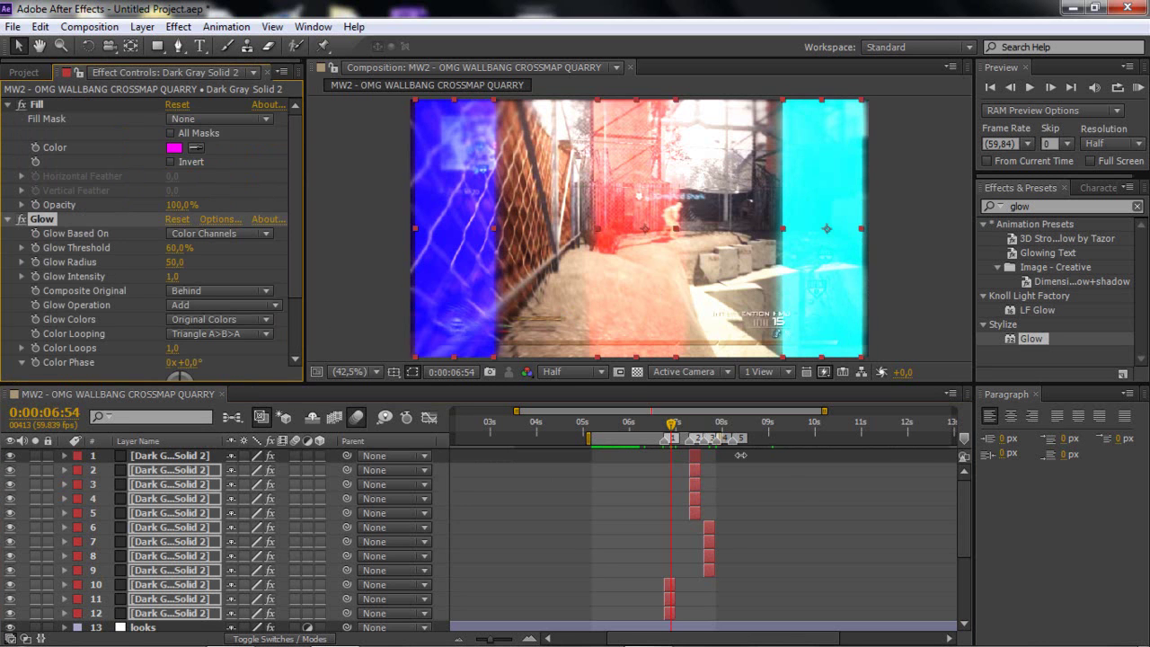
left_click(781, 493)
left_click(696, 435)
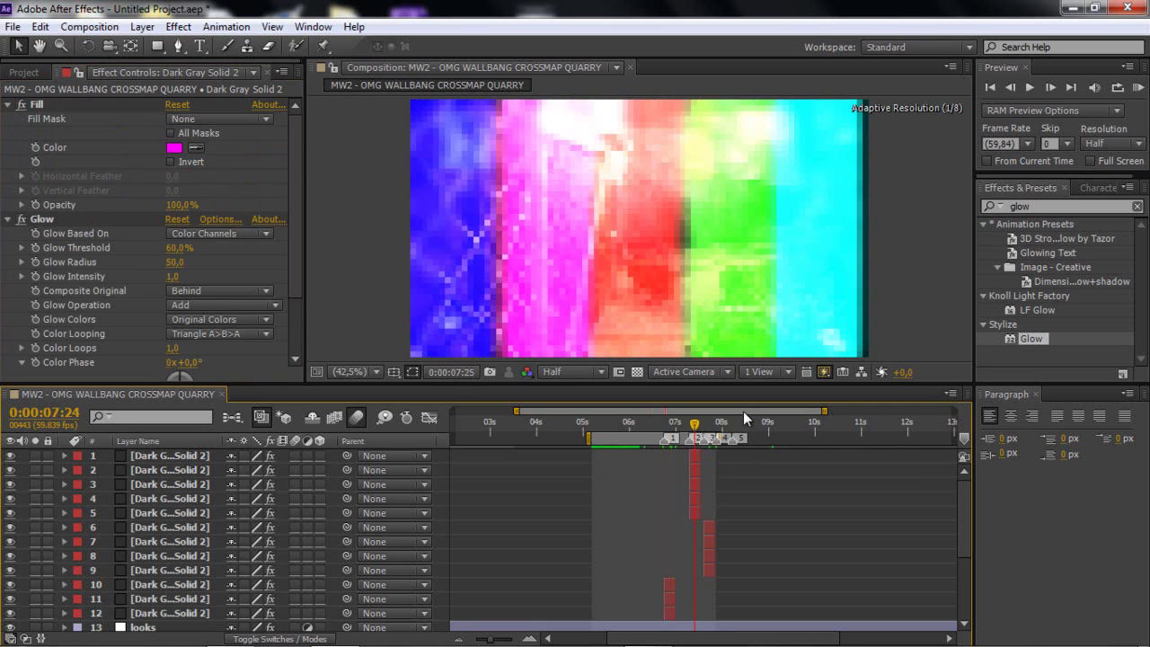
left_click(1139, 88)
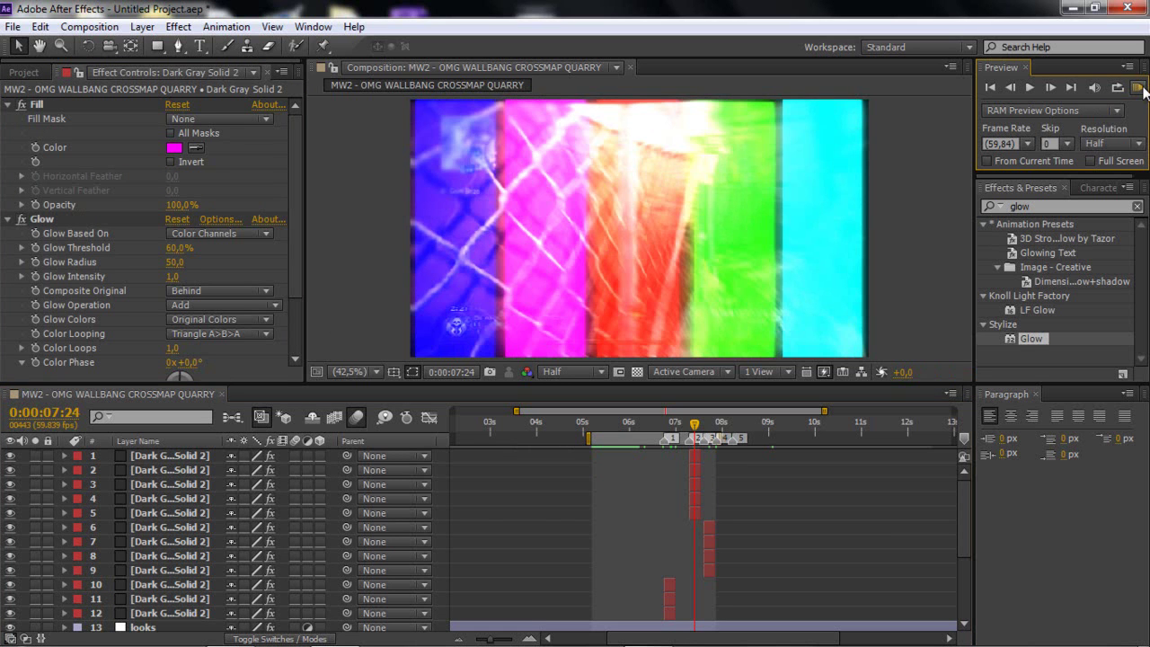
left_click(632, 437)
left_click(635, 437)
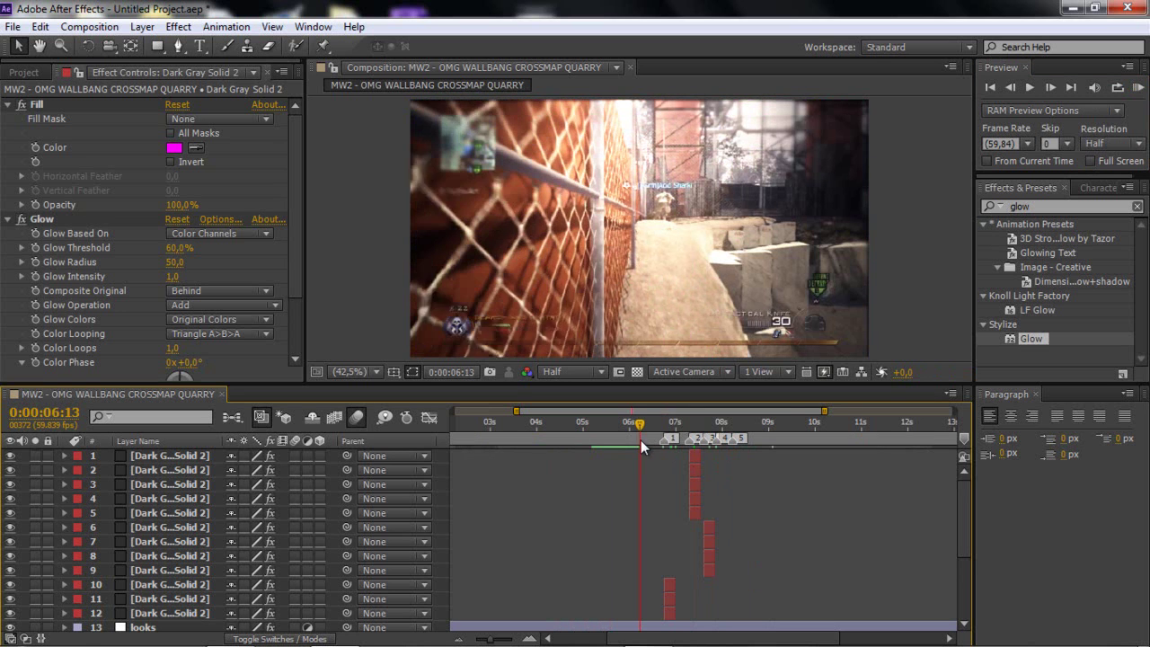
left_click_drag(826, 413, 950, 411)
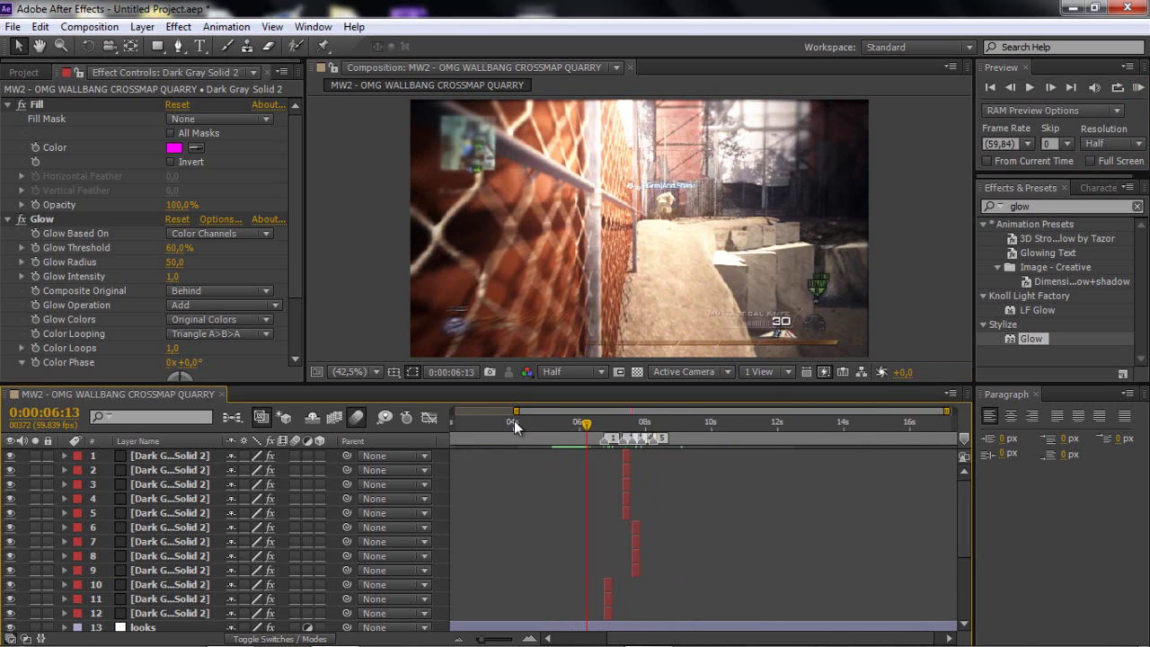
left_click_drag(516, 411, 654, 445)
left_click(1138, 87)
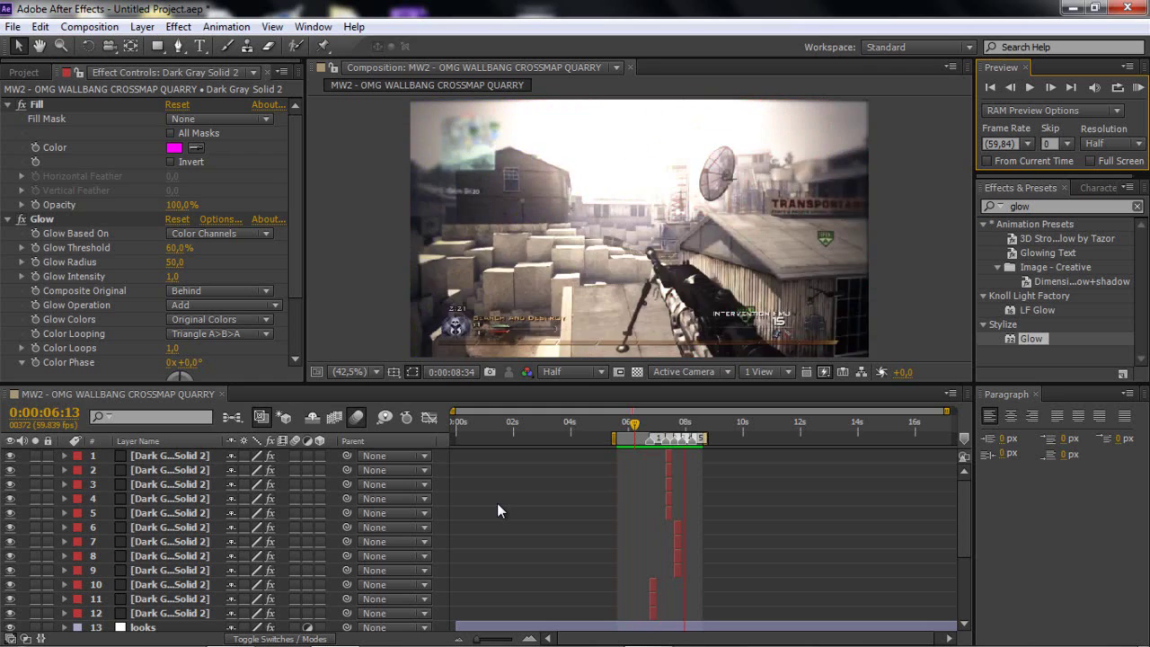
left_click(624, 424)
left_click_drag(626, 430, 655, 436)
key("space")
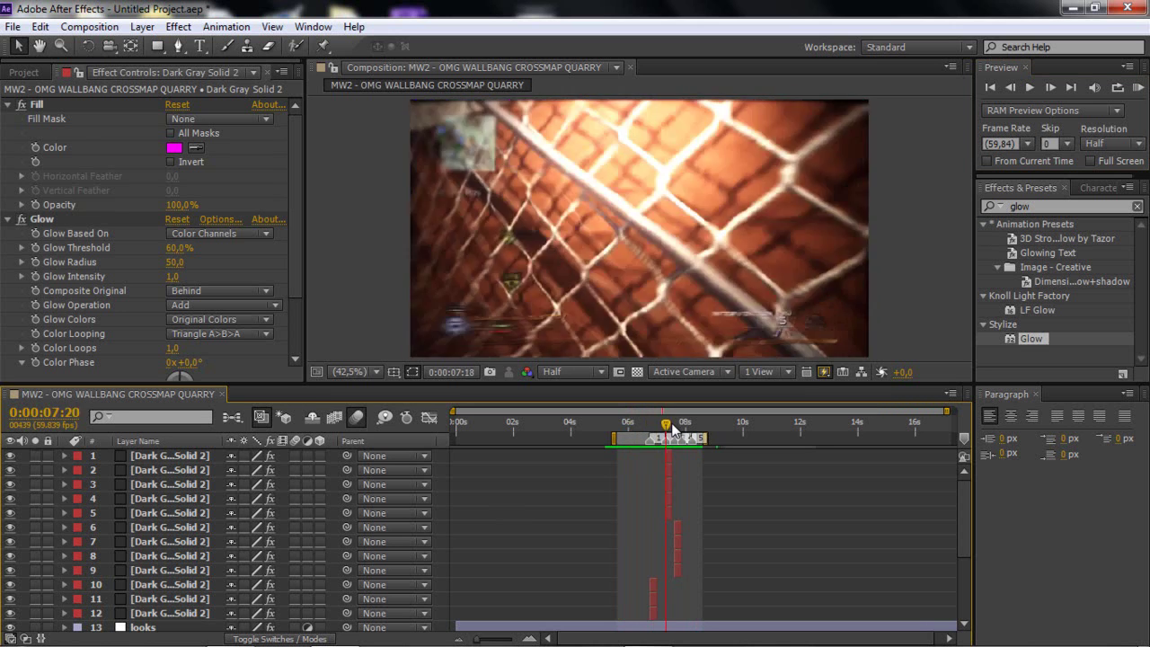
mouse_move(648, 633)
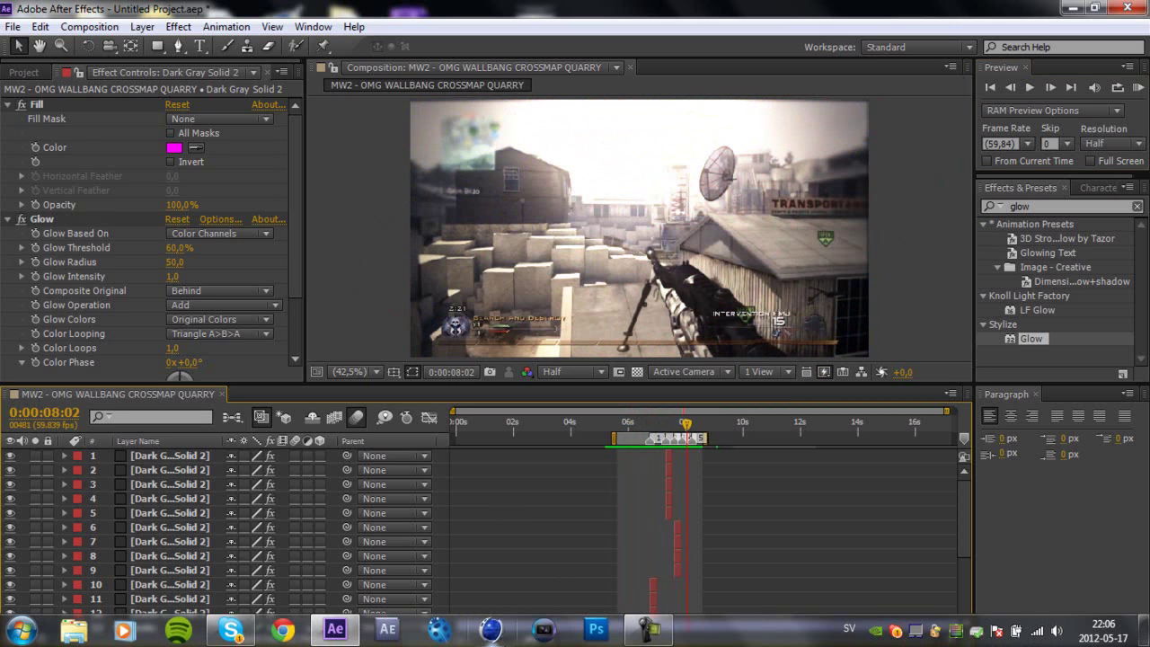